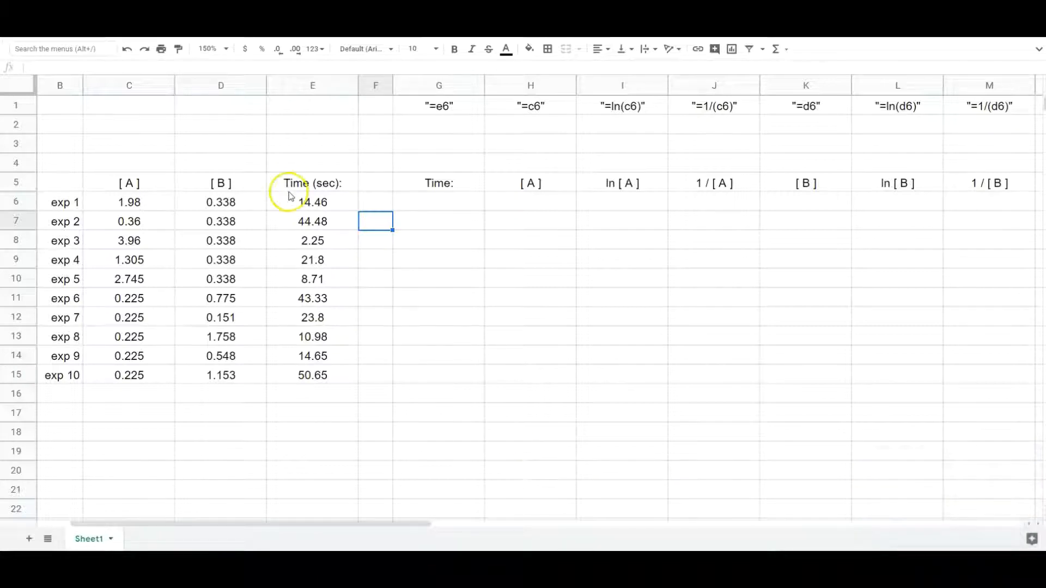
- Enter the formula =e6 in cell G6, beneath the Time: heading
left_click_drag(346, 382, 67, 187)
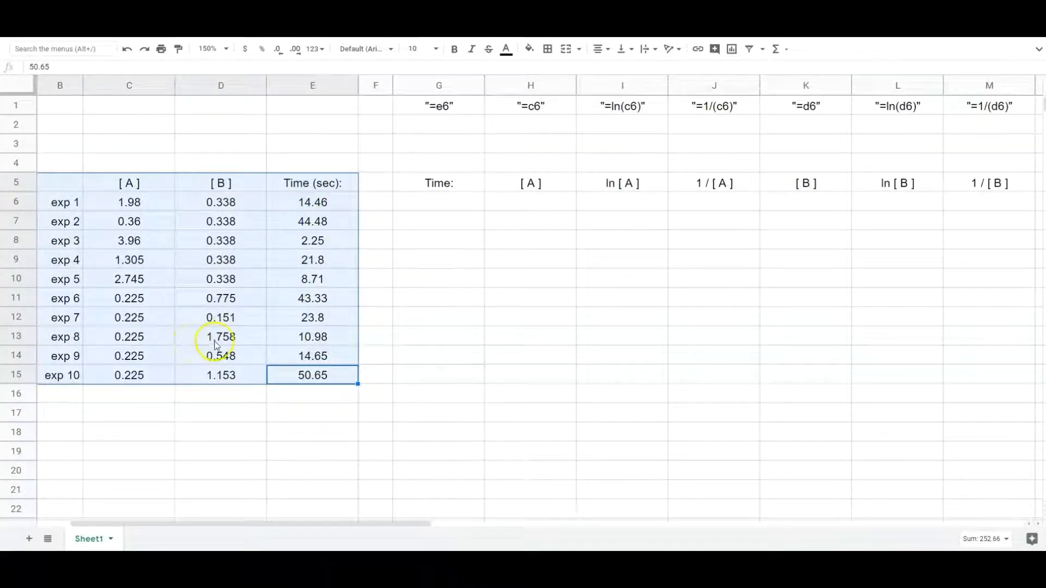
left_click(448, 204)
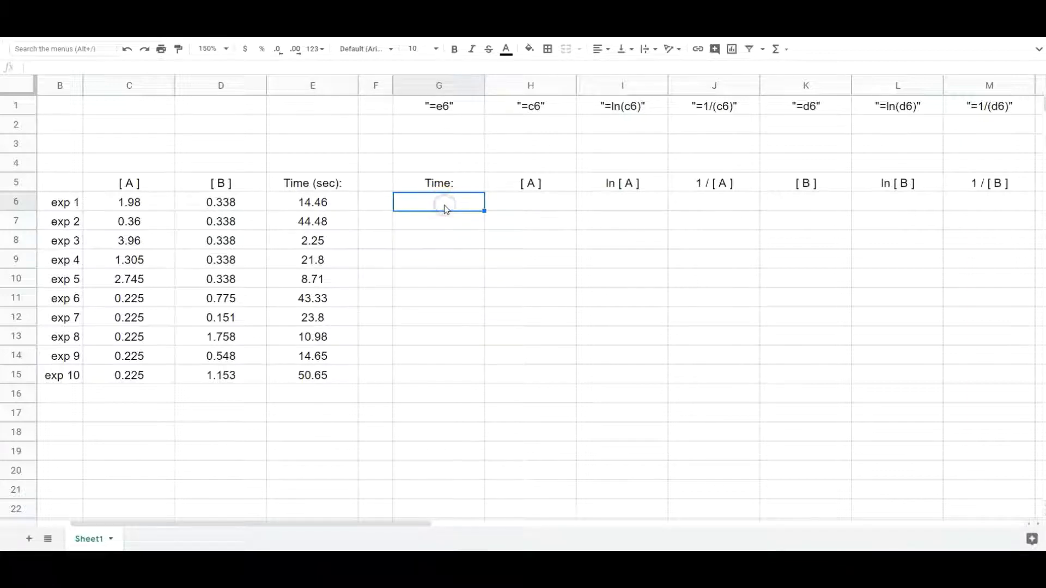
left_click(47, 67)
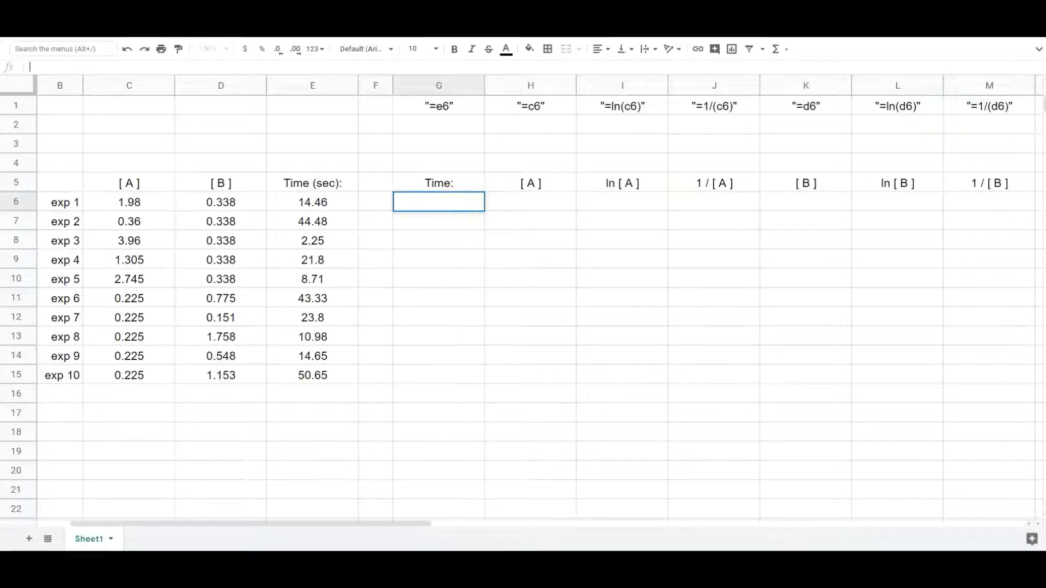
left_click(54, 69)
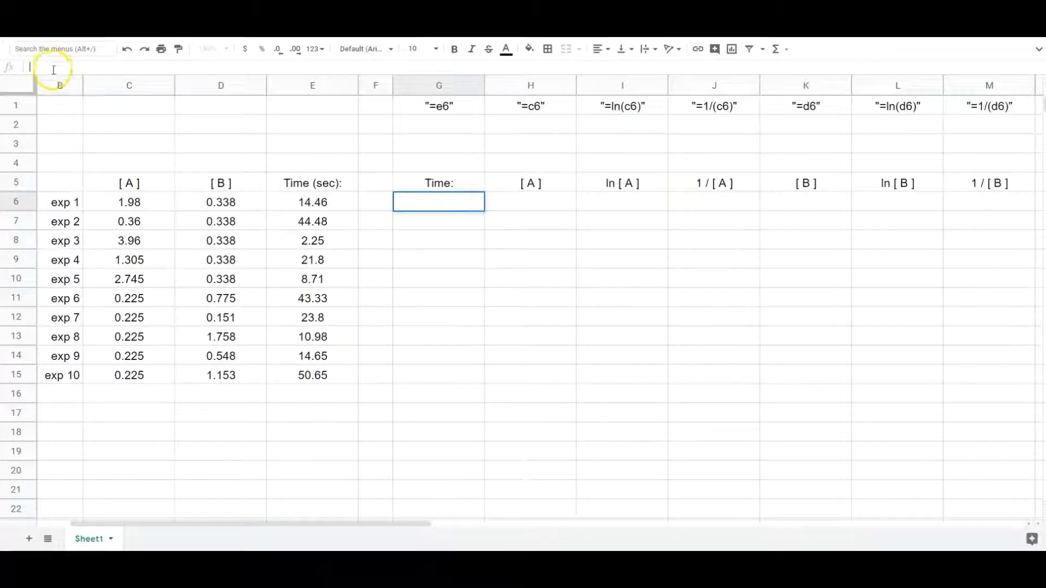
double_click(468, 201)
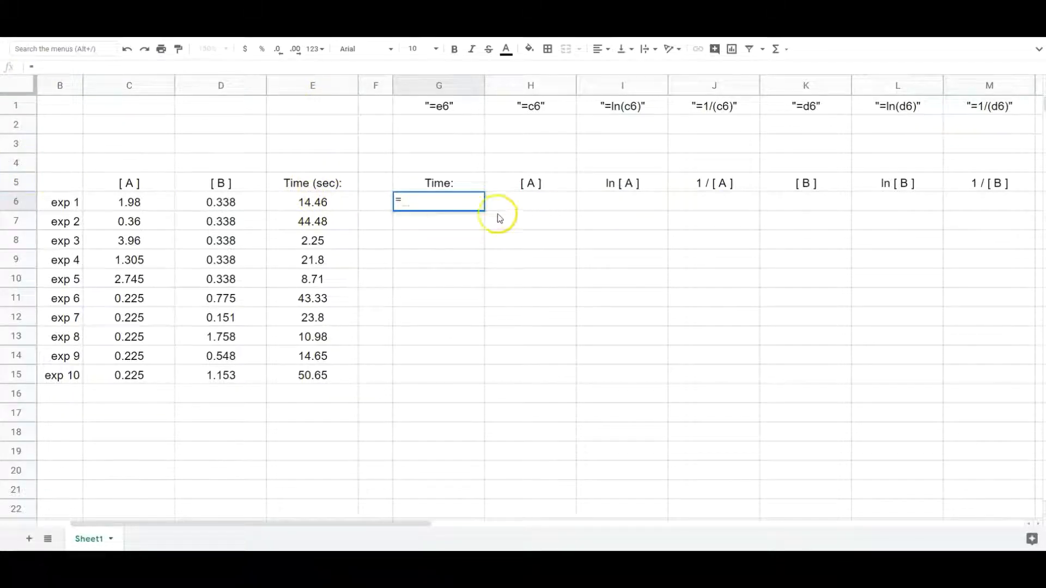
type("e6")
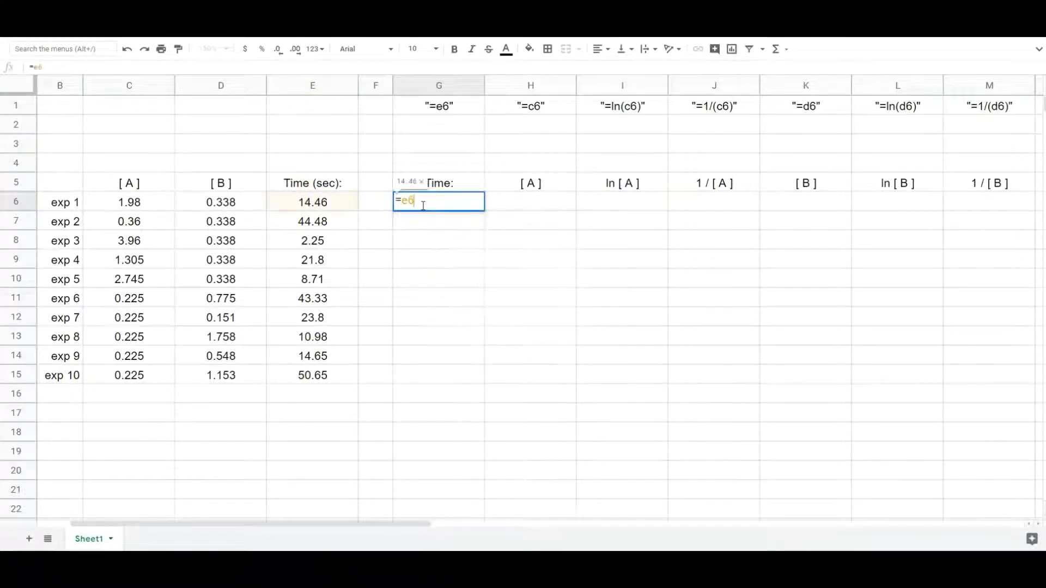
key("Return")
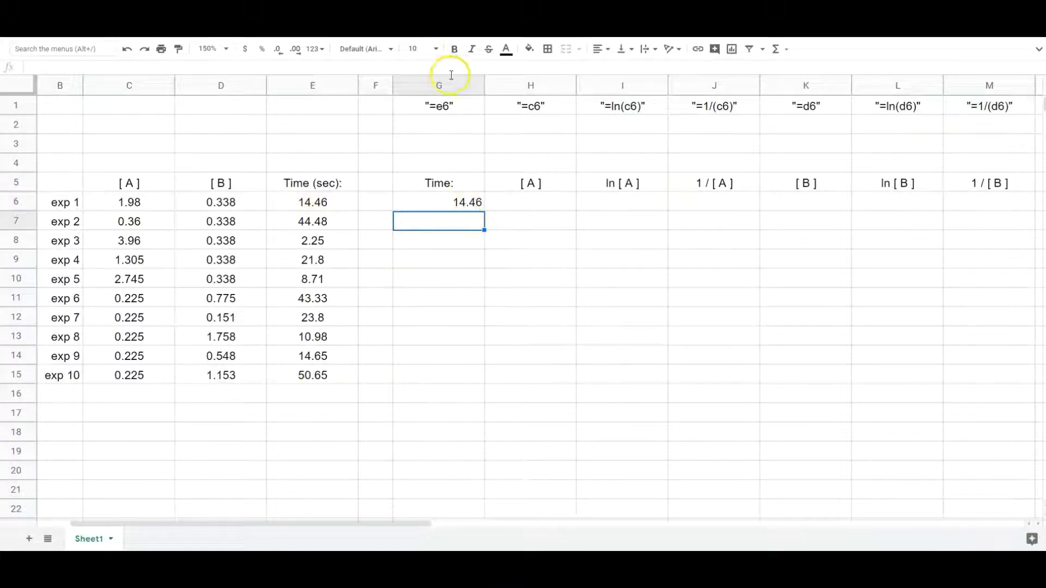
- Centre-align column G and fill the formula in G6 down through G15
left_click(437, 86)
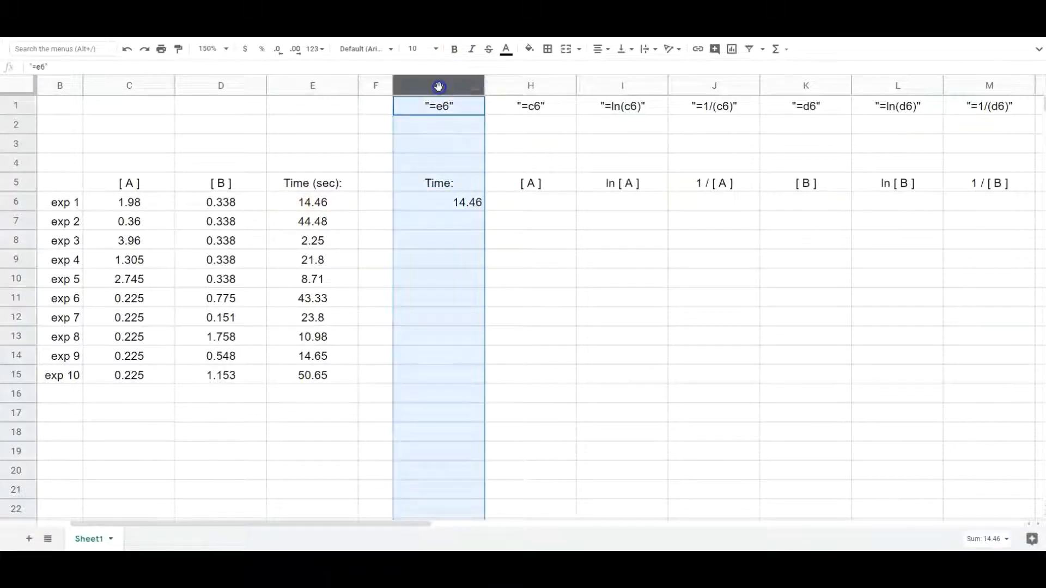
left_click(599, 54)
left_click(616, 67)
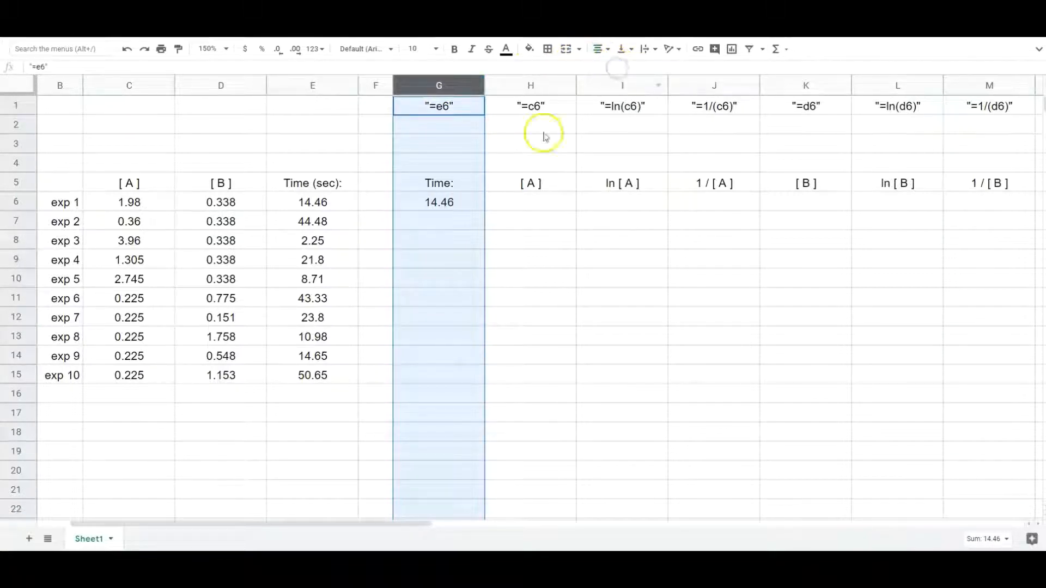
left_click(468, 202)
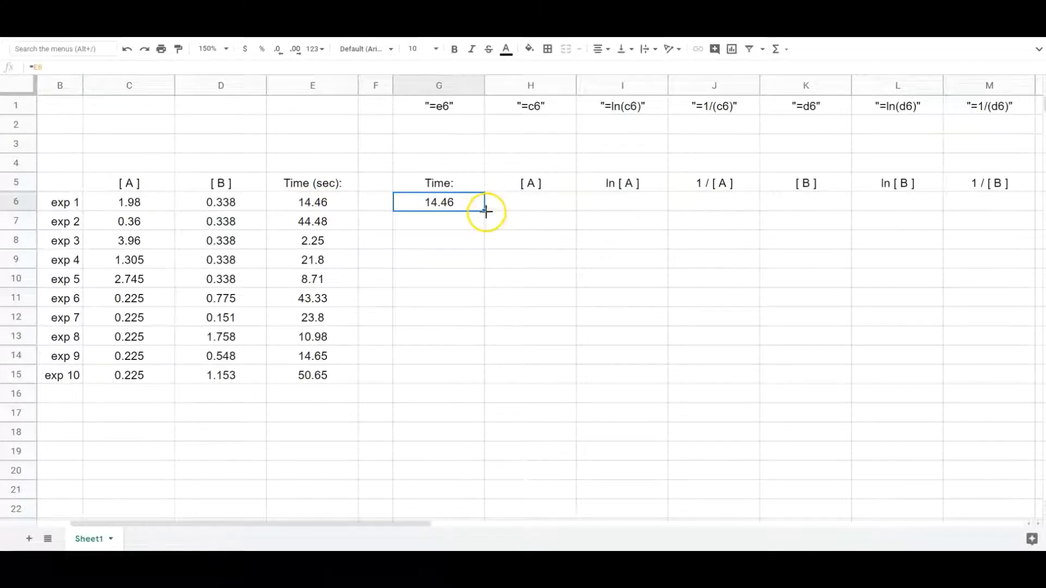
left_click_drag(484, 211, 475, 383)
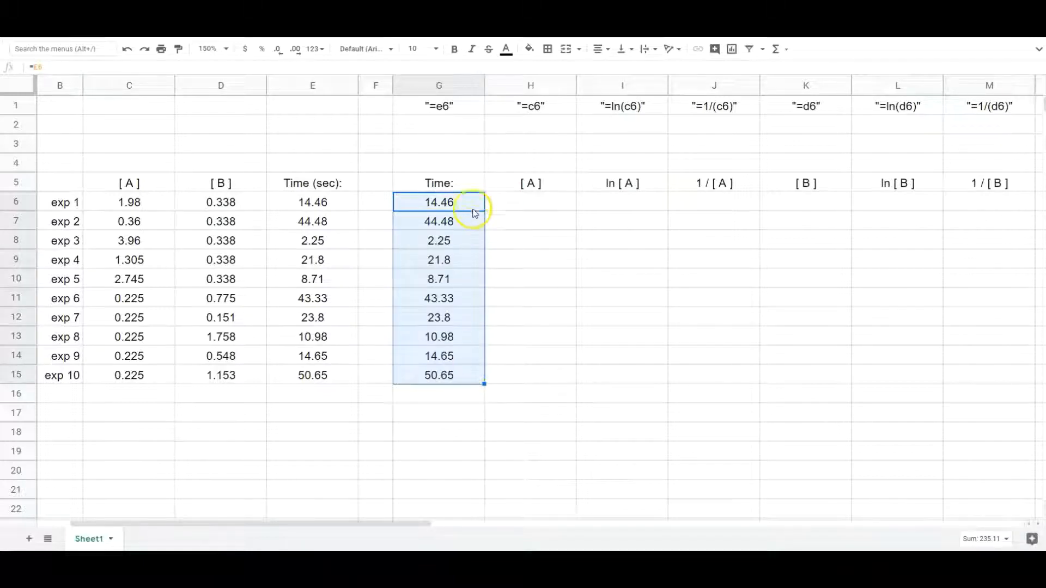
- Give the time values in G6:G15 a cyan fill colour
left_click(550, 198)
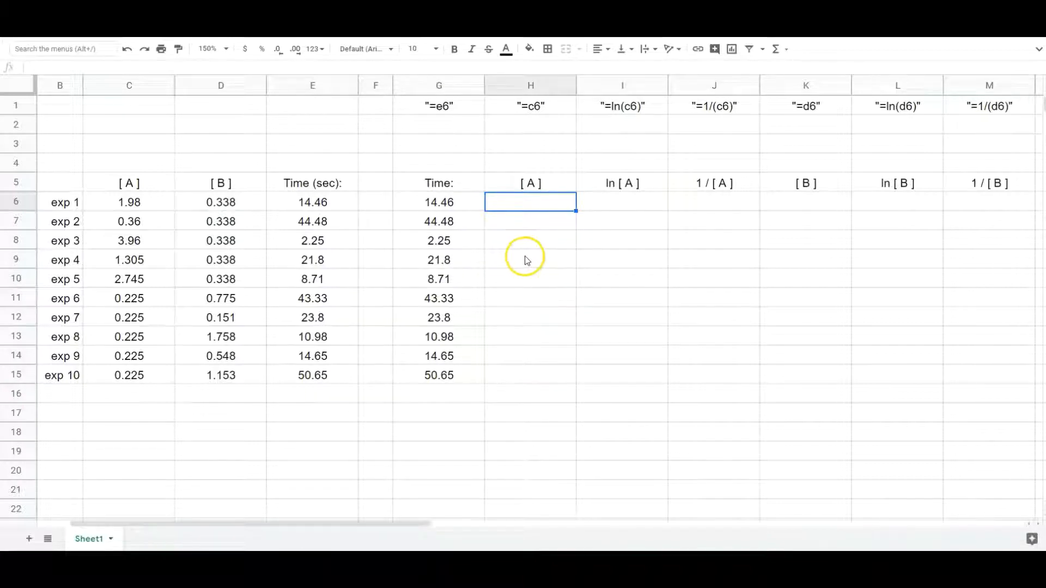
left_click_drag(456, 202, 458, 376)
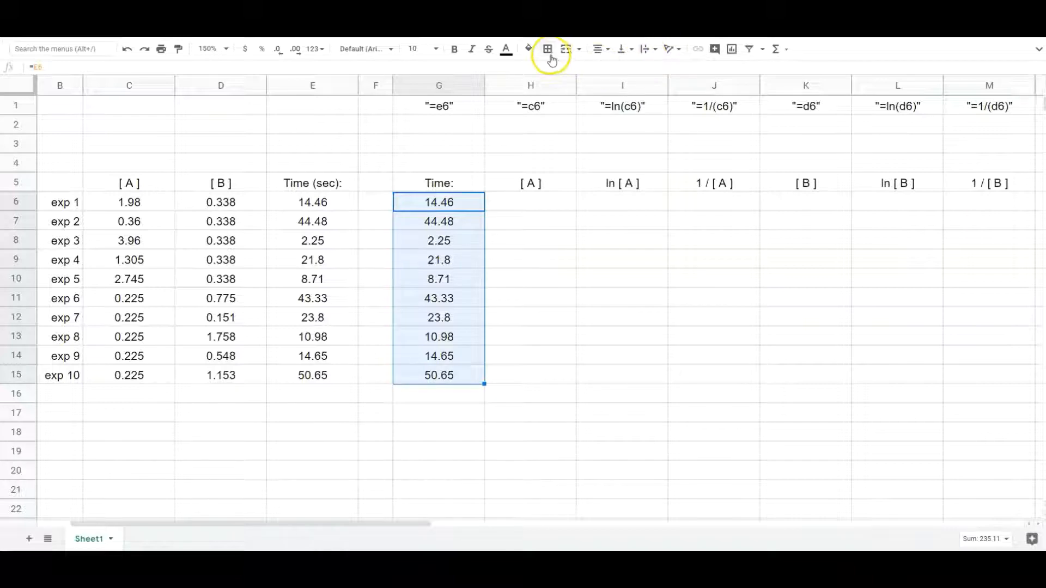
left_click(529, 49)
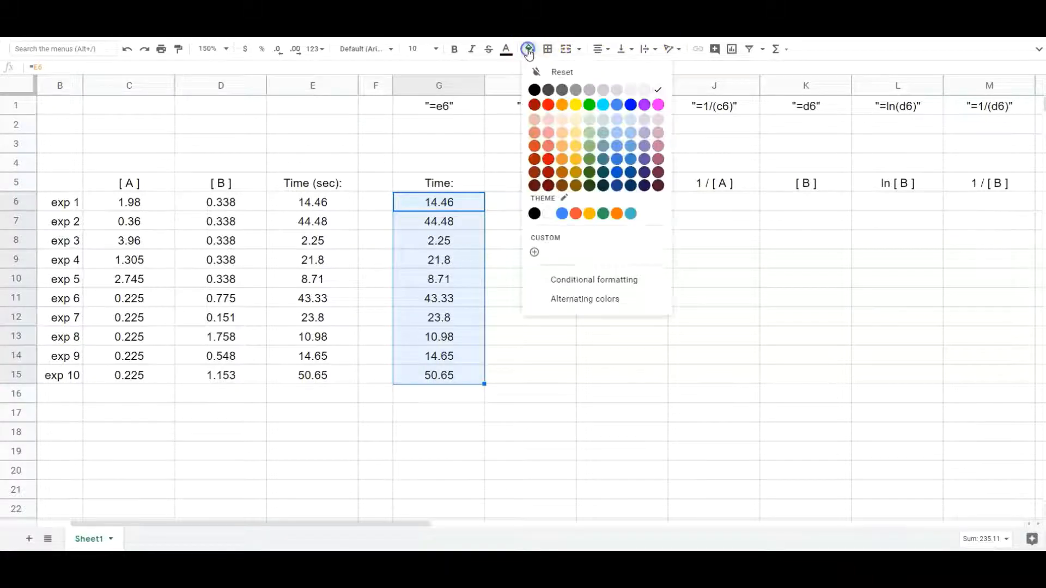
left_click(601, 106)
- Enter the formula =c6 in cell H6, beneath the [ A ] heading
left_click(533, 199)
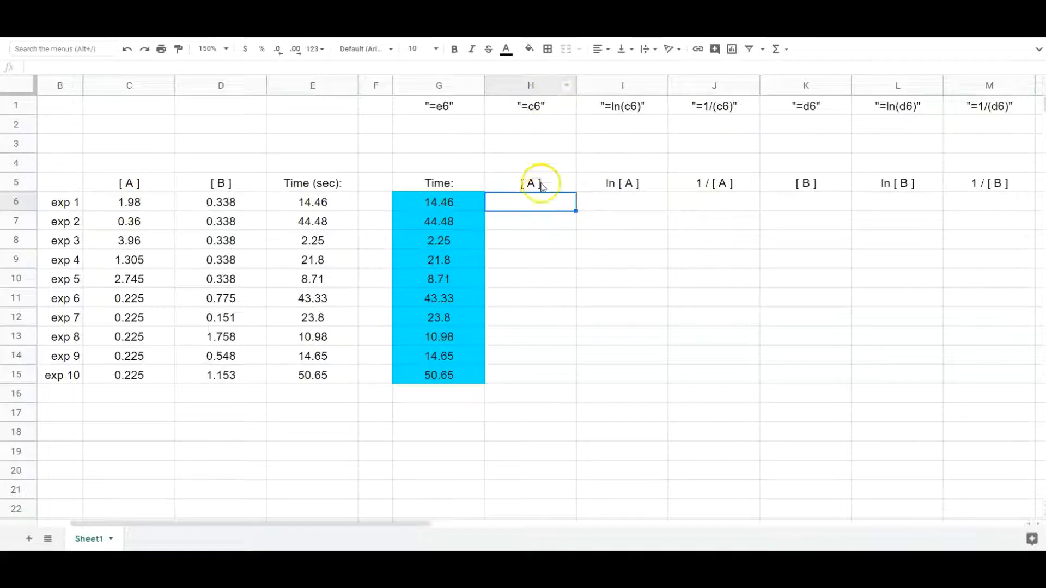
type("=")
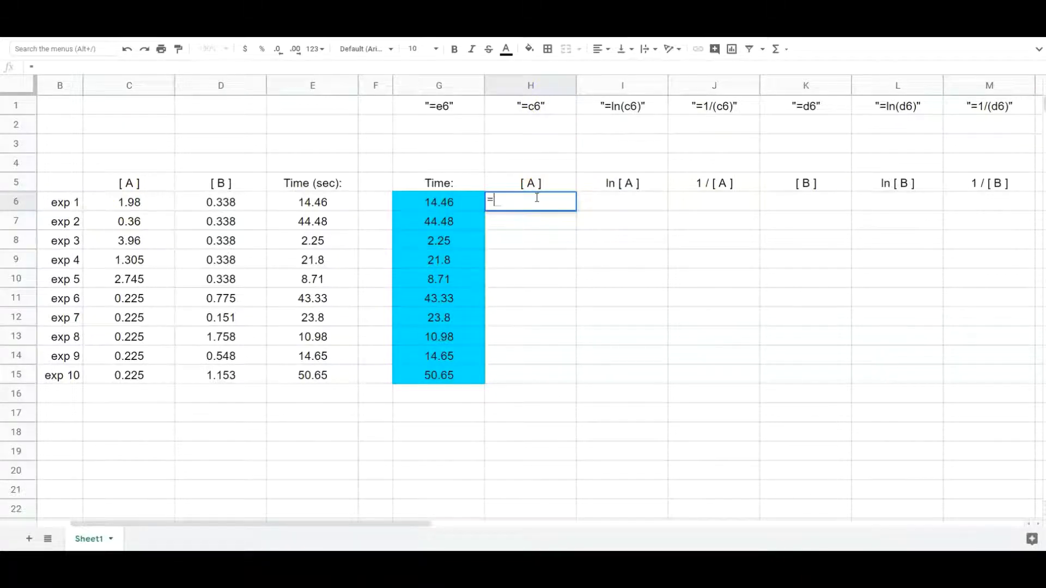
type("c6")
key("Return")
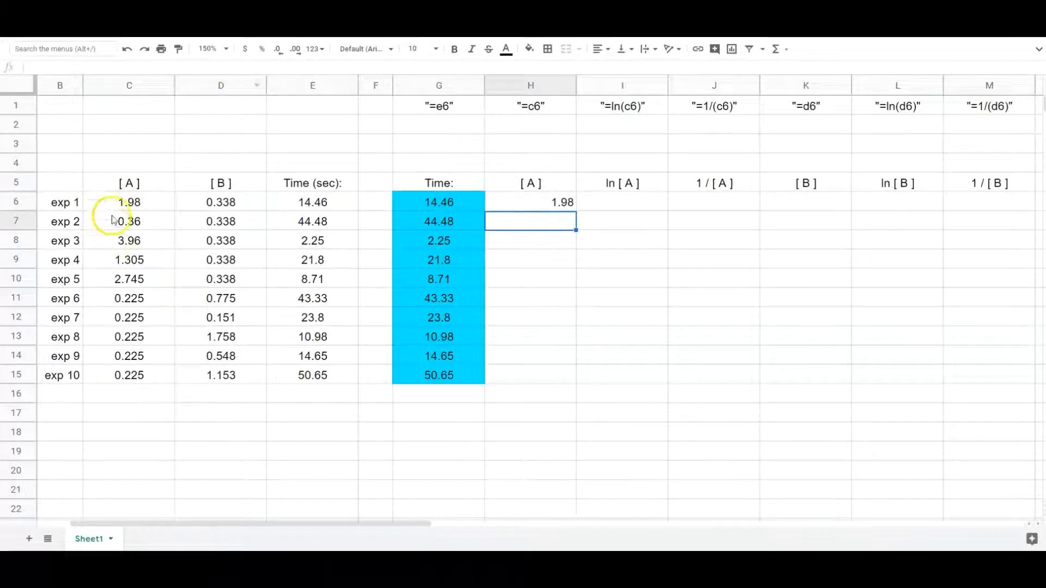
- Centre-align column H and fill the formula in H6 down through H15
left_click(531, 86)
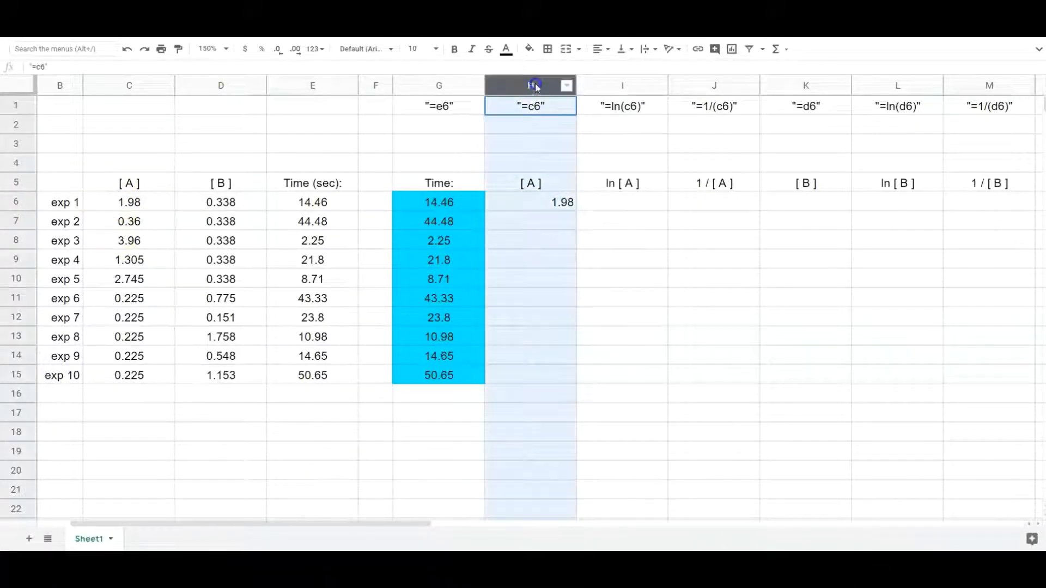
left_click(599, 49)
left_click(615, 68)
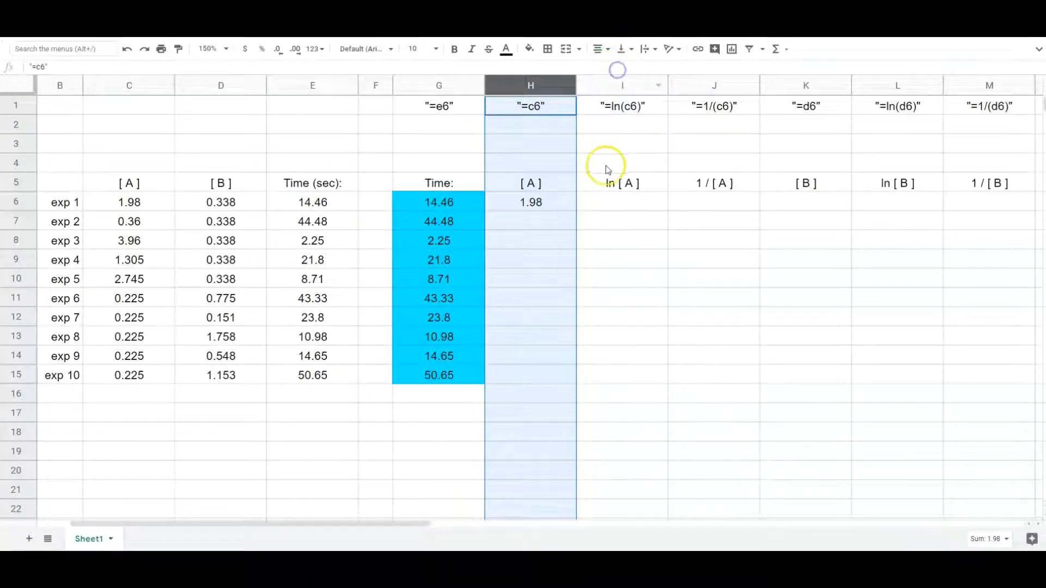
left_click(556, 203)
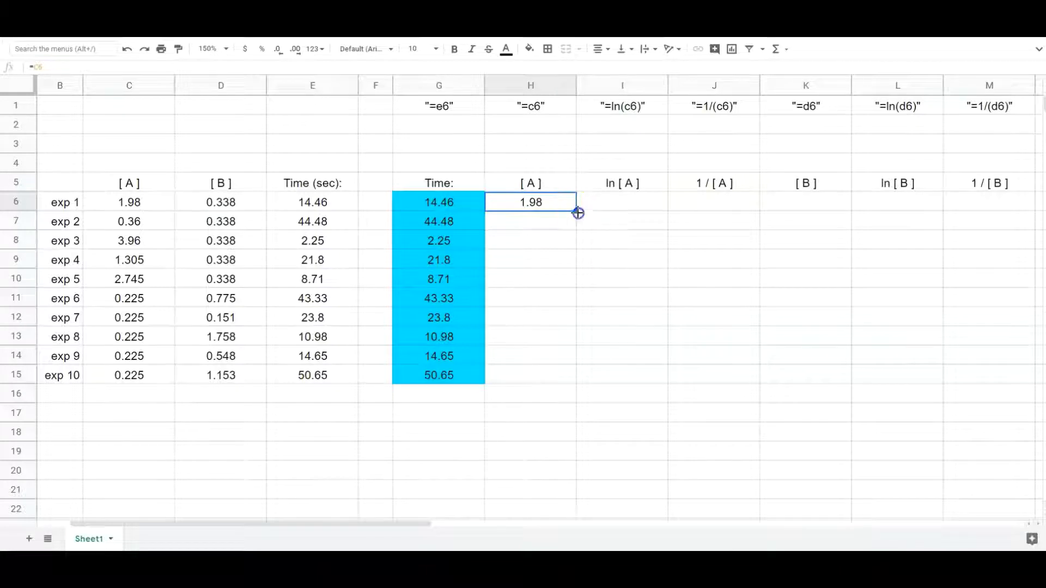
left_click_drag(578, 224, 576, 271)
left_click_drag(575, 319, 578, 374)
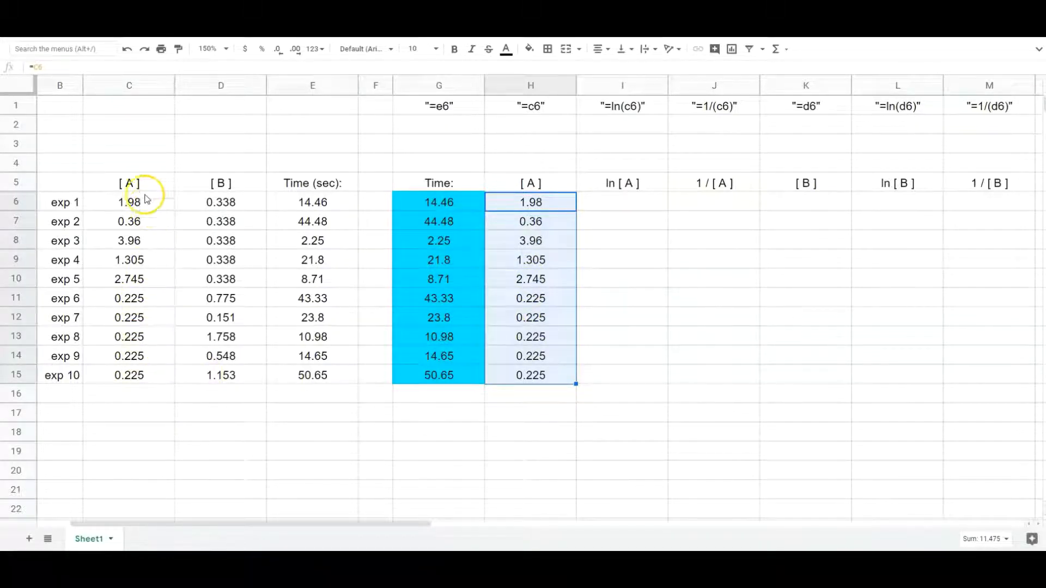
- Enter the formula =ln(c6) in cell I6 and reduce its display to four decimal places
left_click(627, 205)
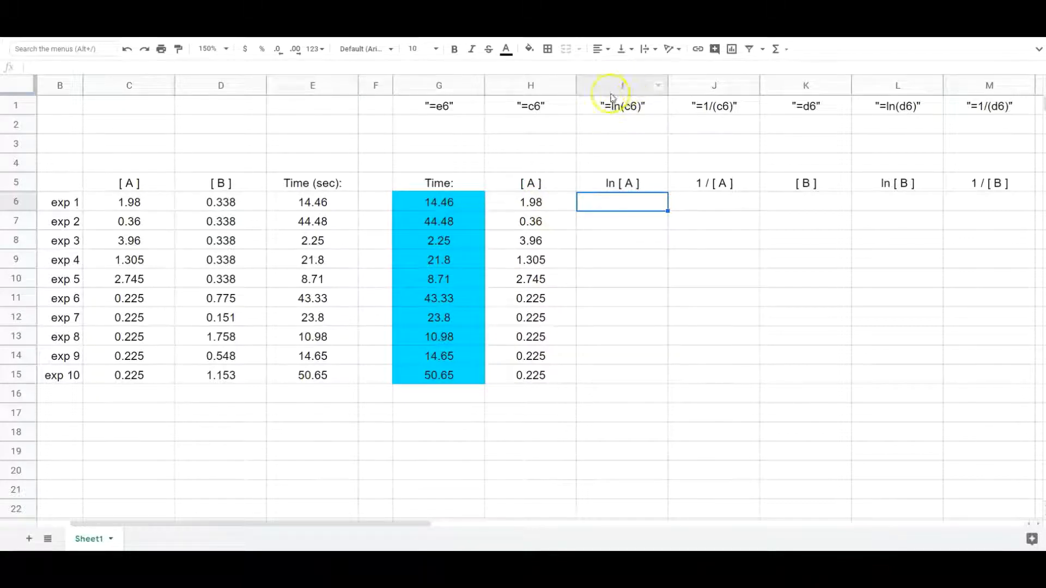
left_click(628, 204)
type("=l")
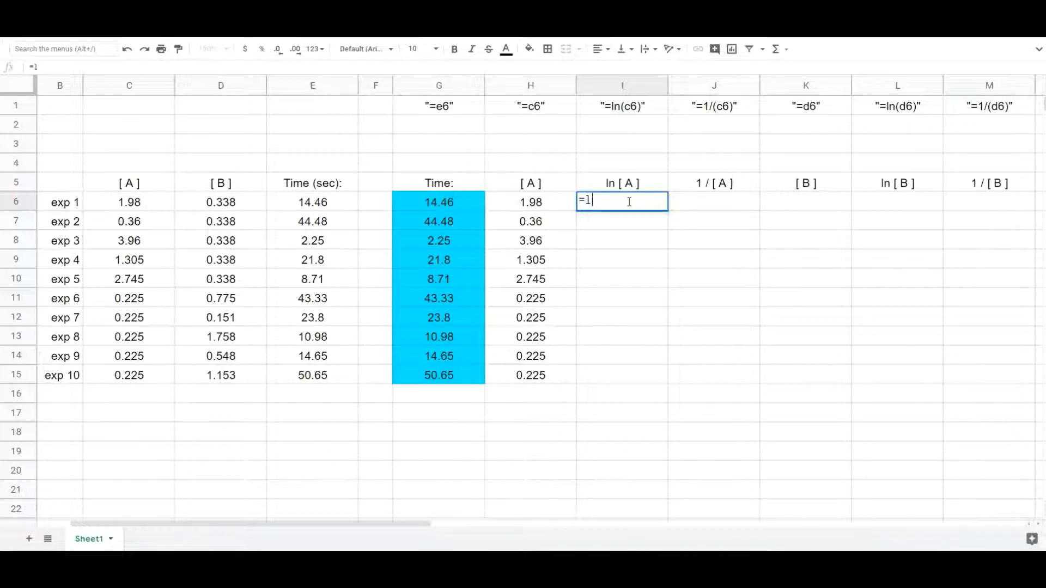
type("n(")
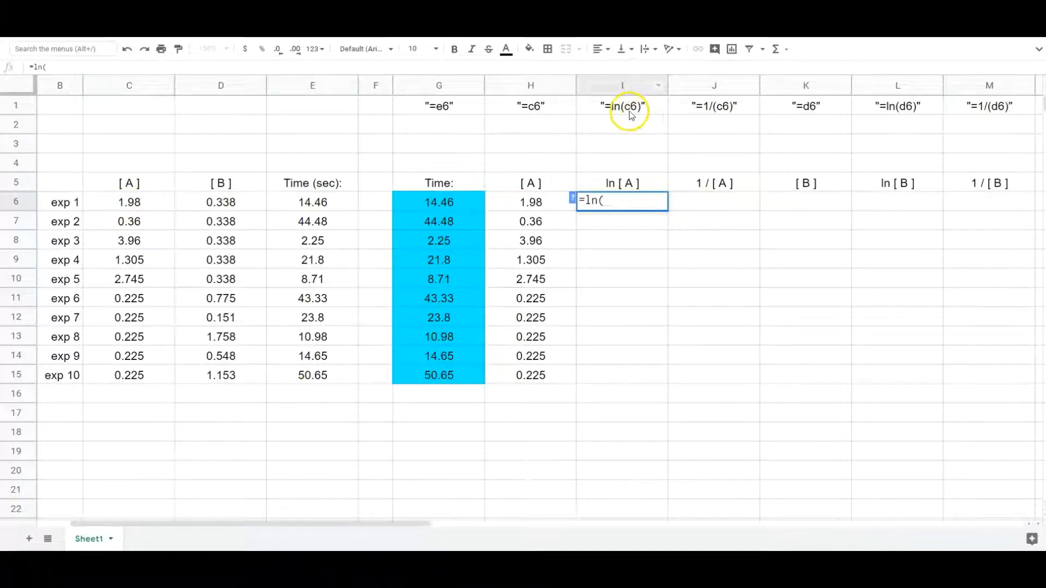
type("c6")
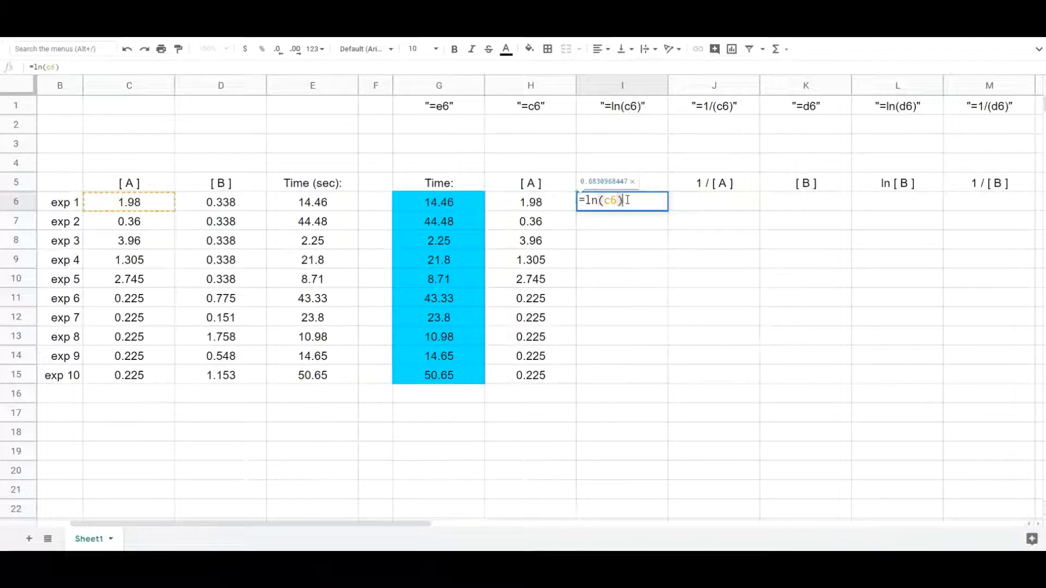
type(")")
key("Return")
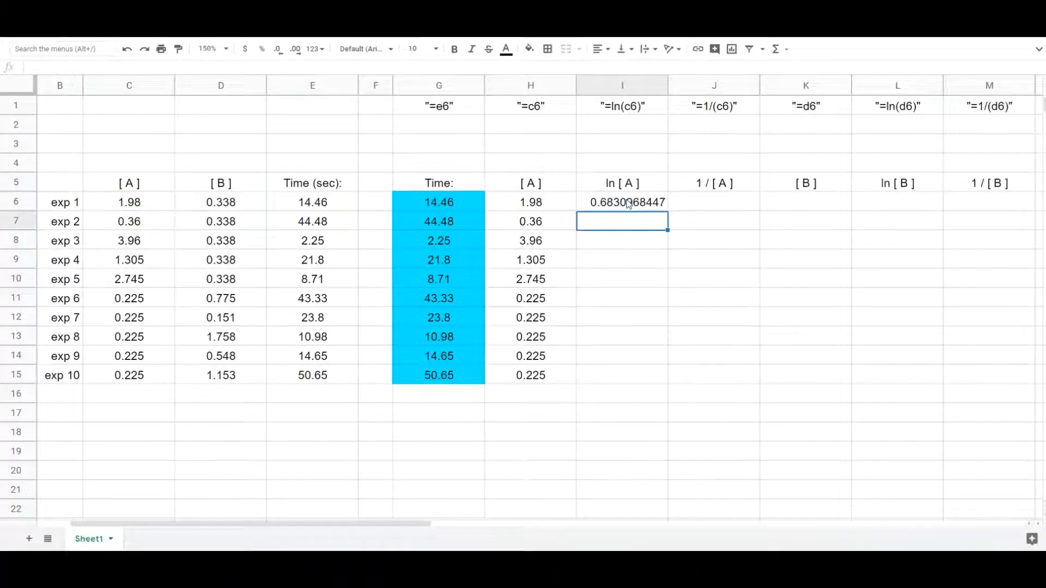
left_click(626, 206)
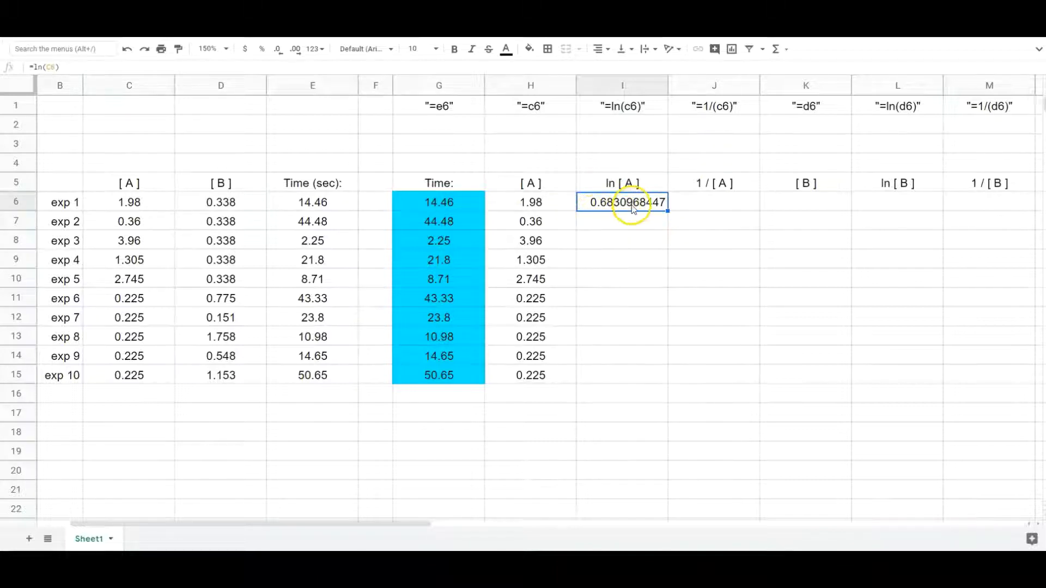
left_click(279, 51)
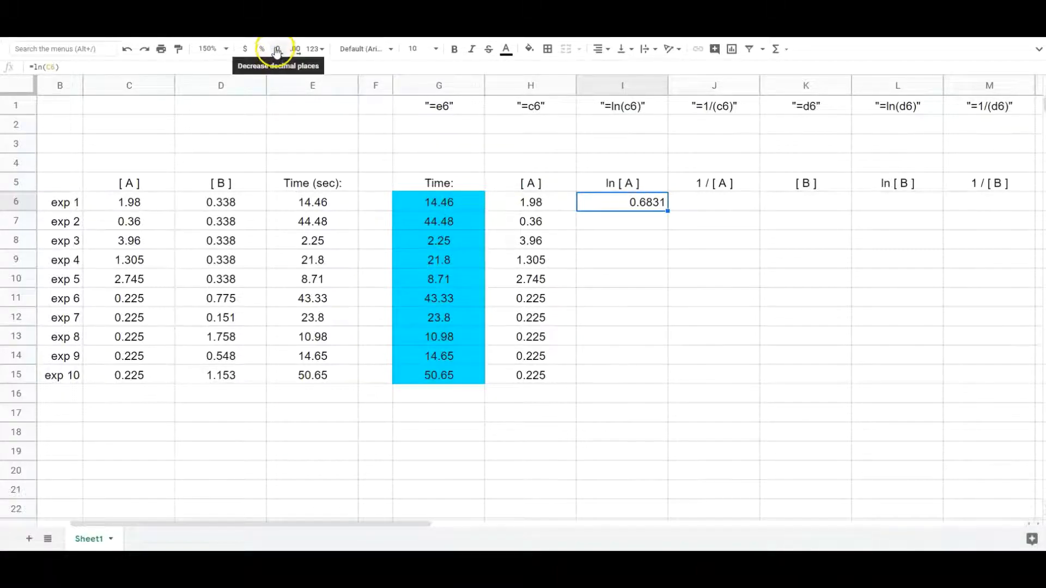
- Centre-align column I and fill the formula in I6 down through I15
left_click(630, 85)
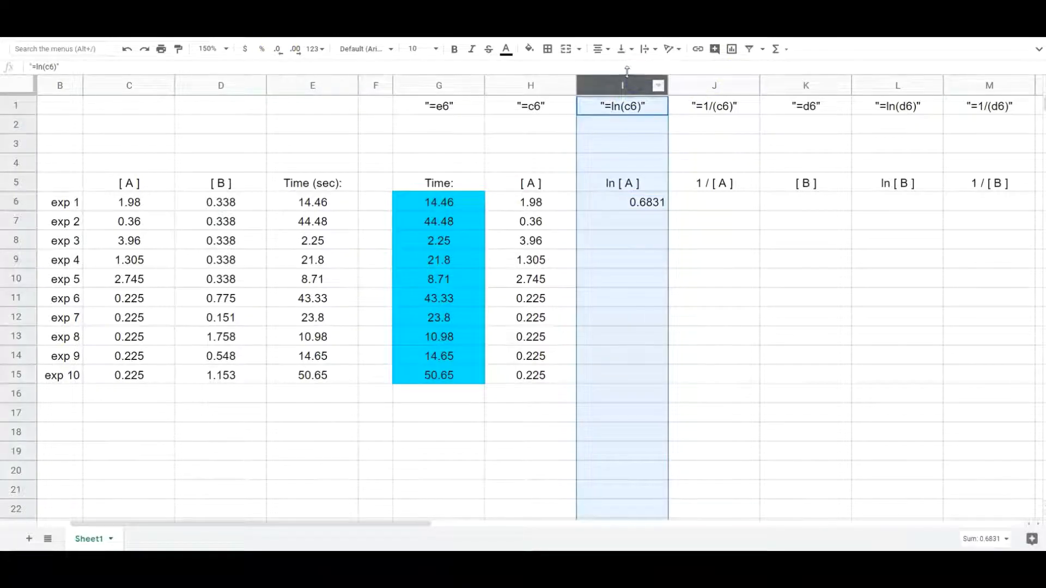
left_click(601, 49)
left_click(616, 70)
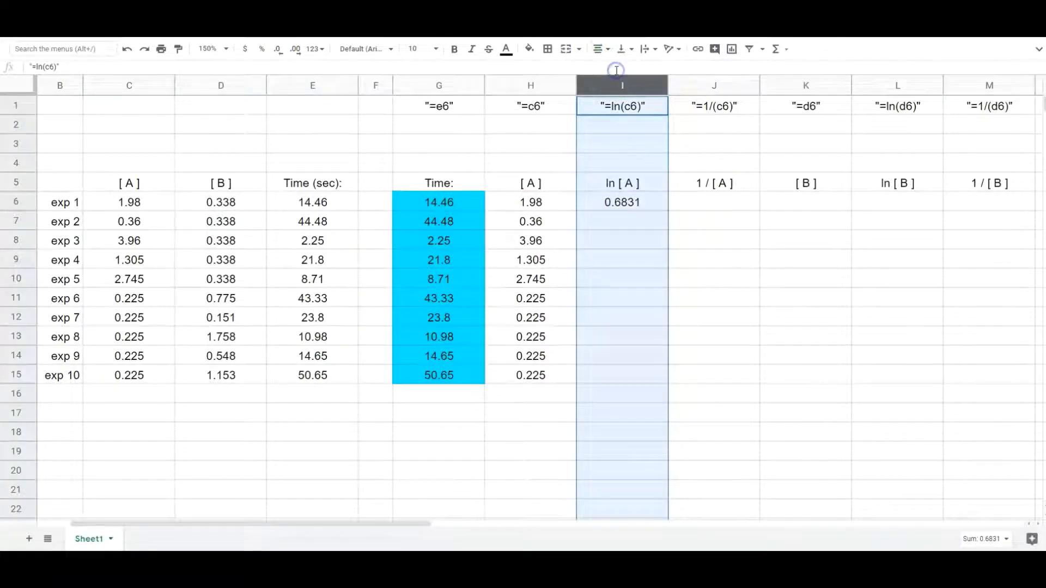
left_click(622, 206)
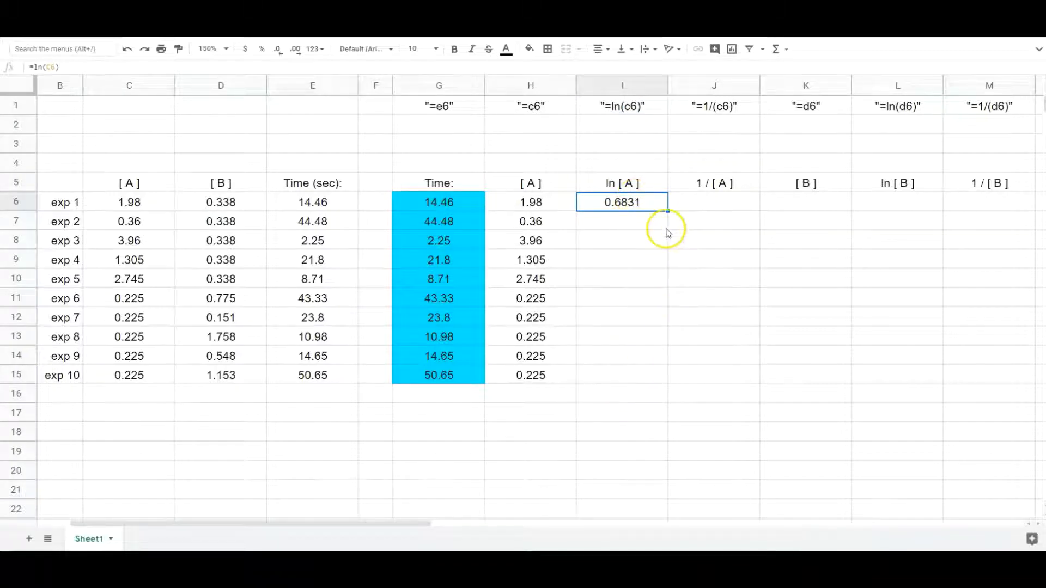
left_click_drag(668, 211, 663, 379)
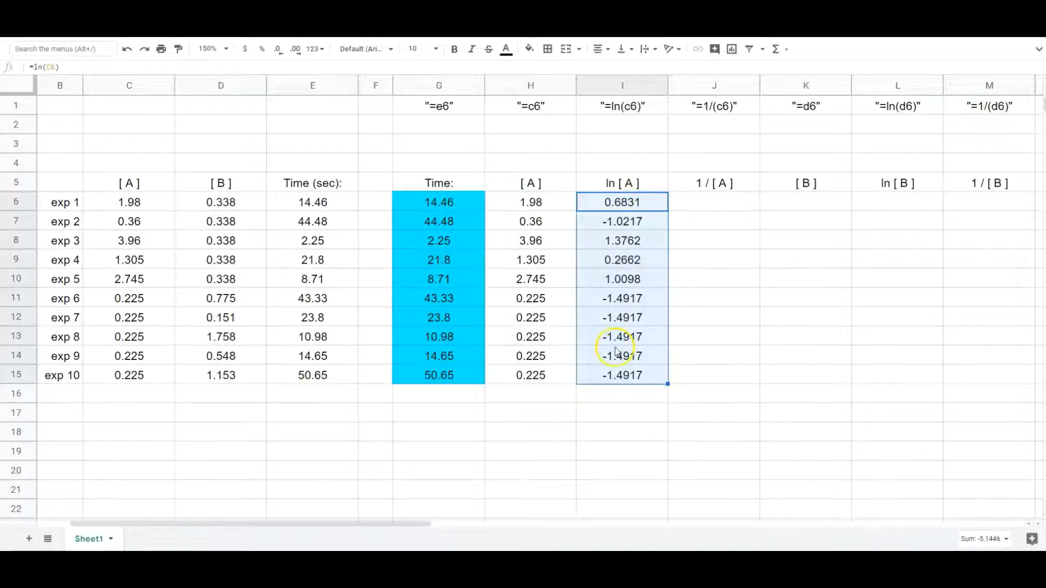
- Enter the formula =1/(c6) in cell J6, beneath the 1 / [ A ] heading
left_click(711, 203)
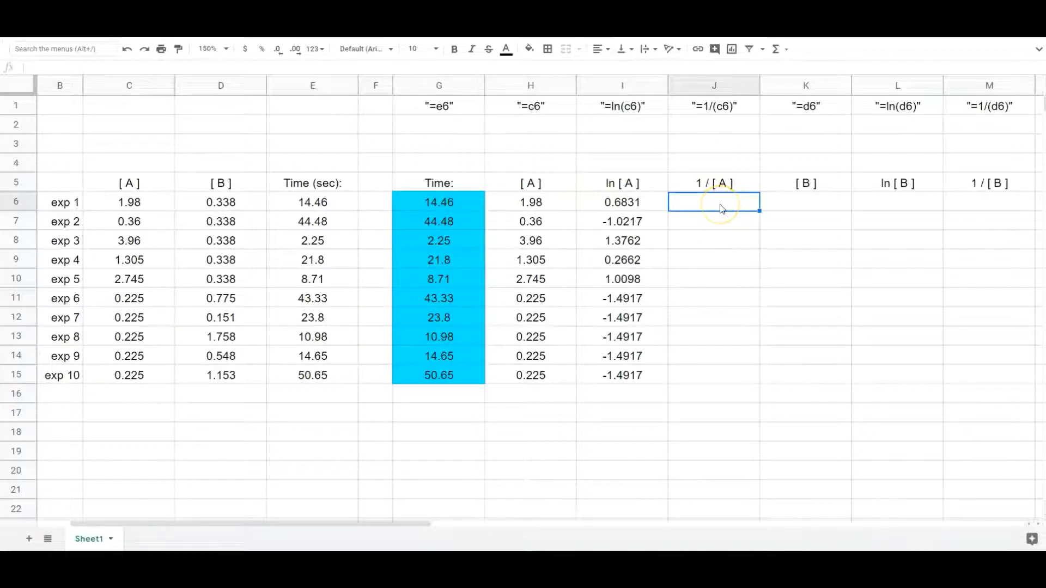
type("=1/(")
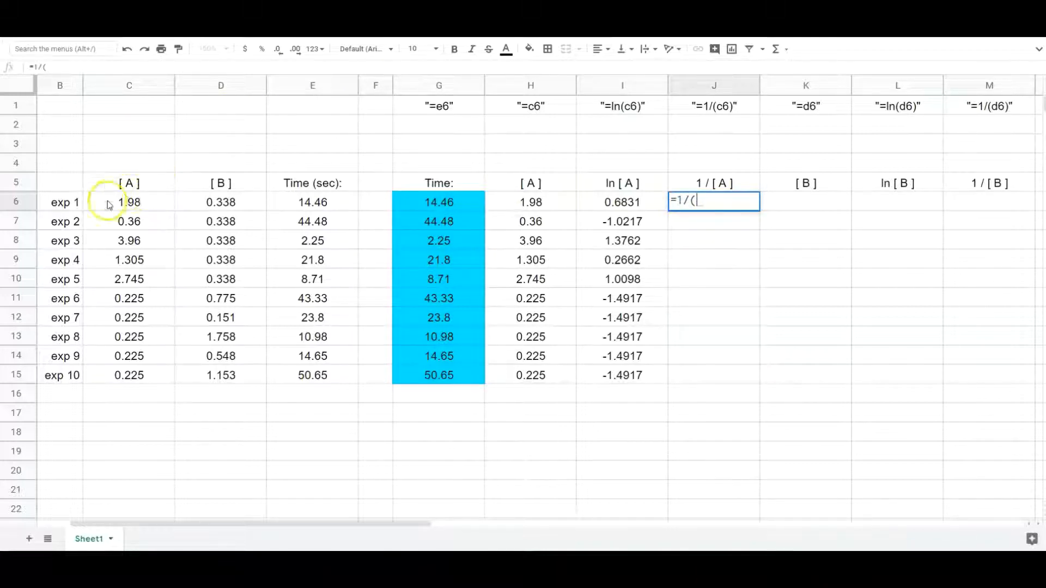
type("c6")
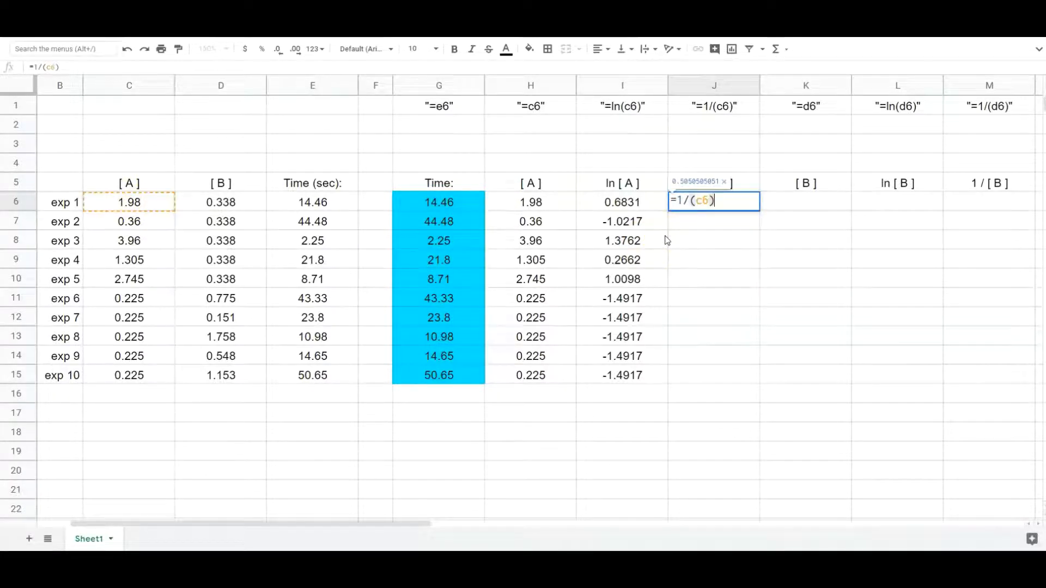
type(")")
key("Return")
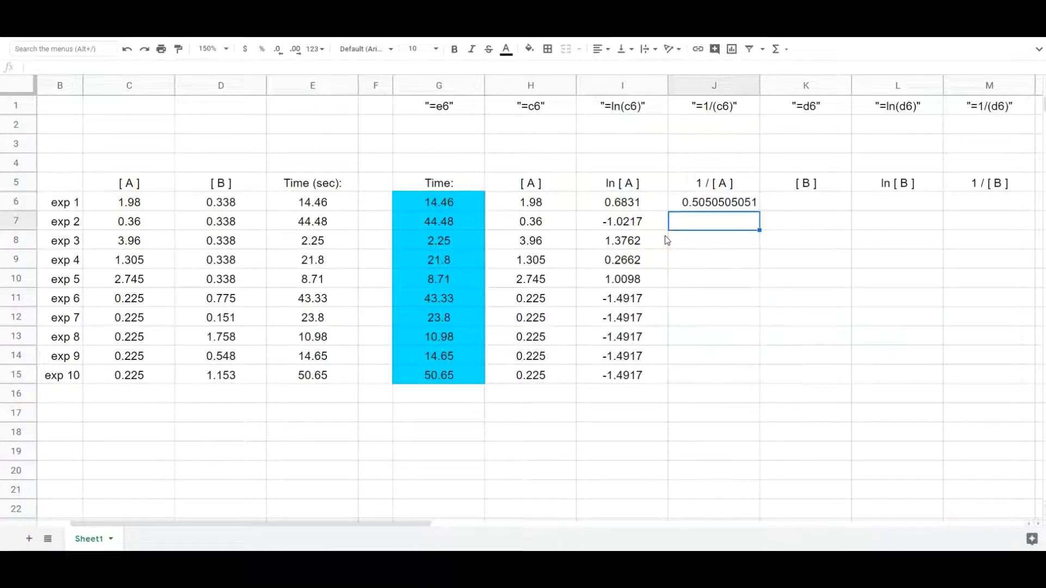
- Reduce the display of cell J6 to four decimal places and dismiss the mail notification
left_click(716, 204)
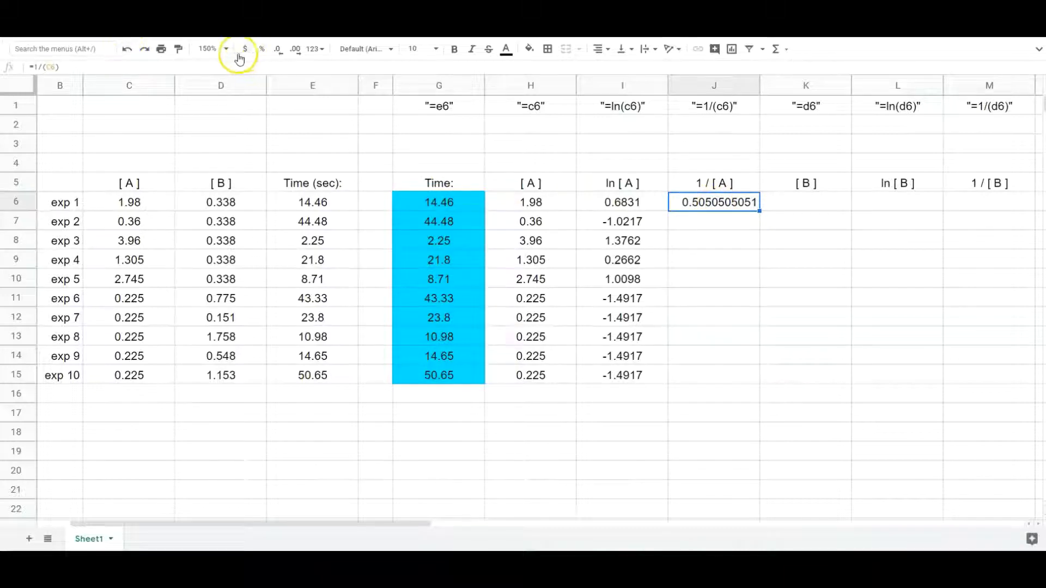
left_click(278, 53)
left_click(278, 53)
left_click(278, 53)
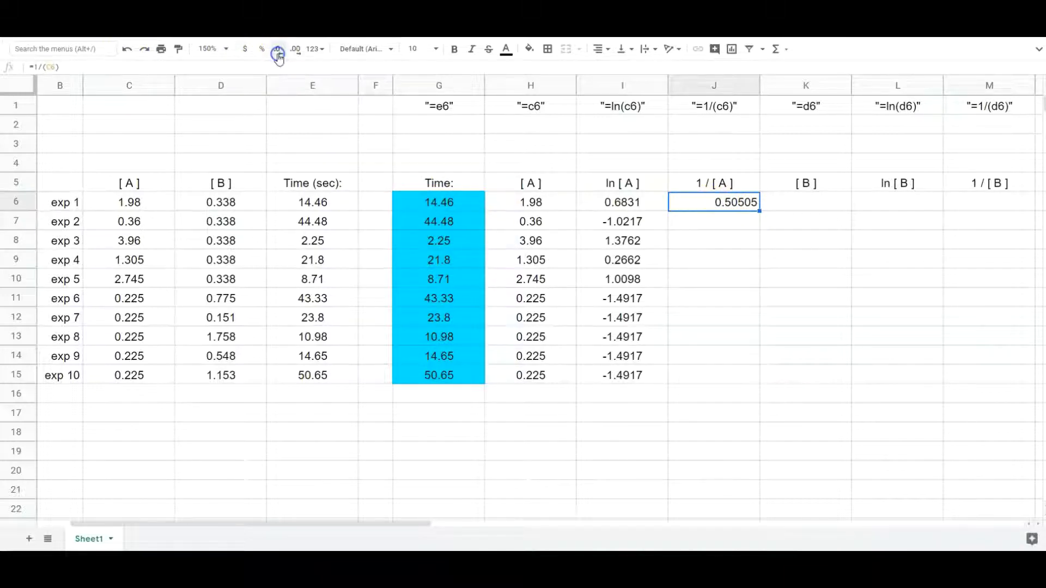
left_click(278, 53)
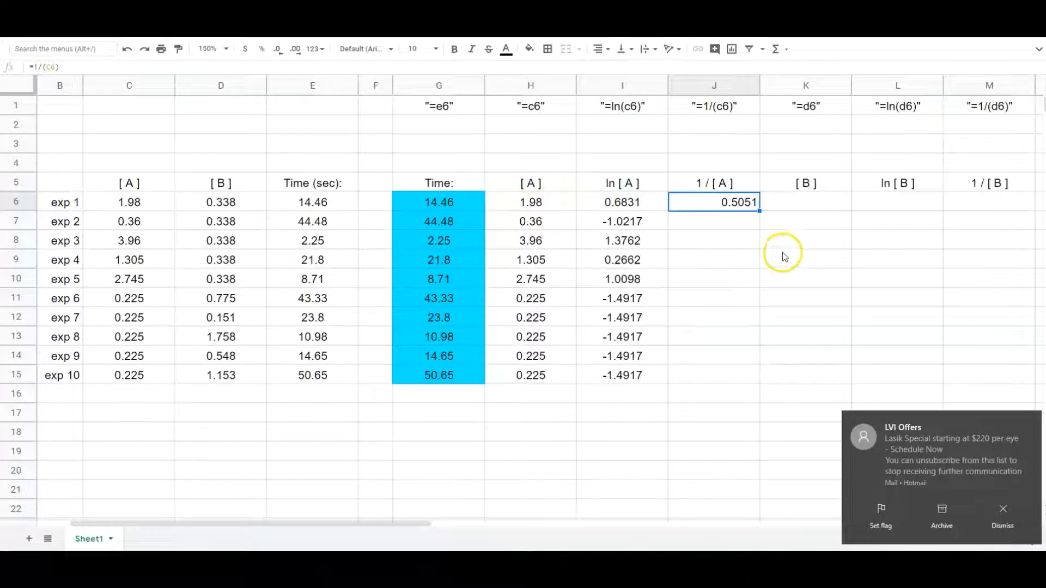
left_click(1007, 515)
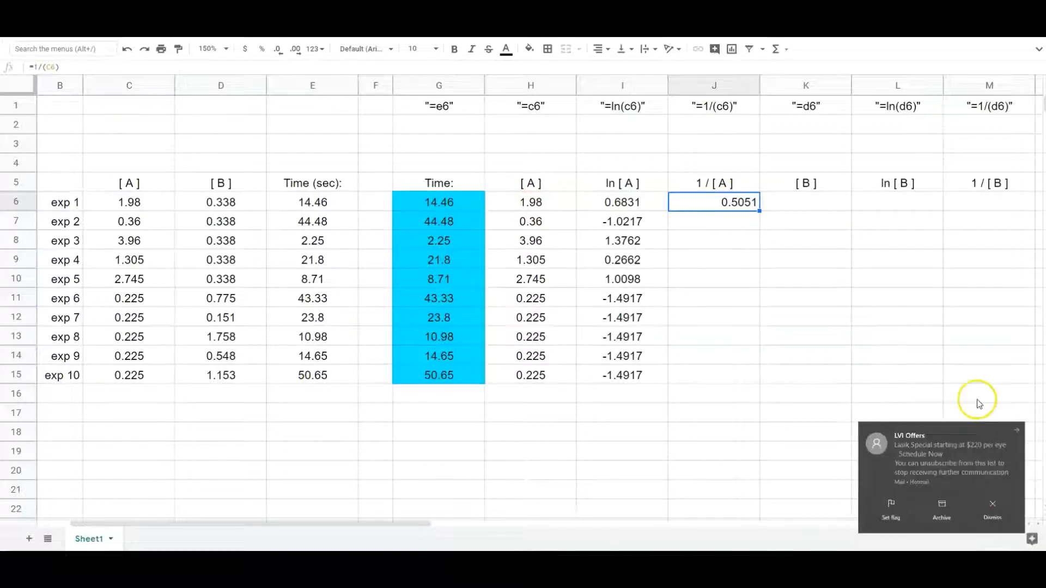
- Centre-align column J and fill the formula in J6 down through J15
left_click(723, 86)
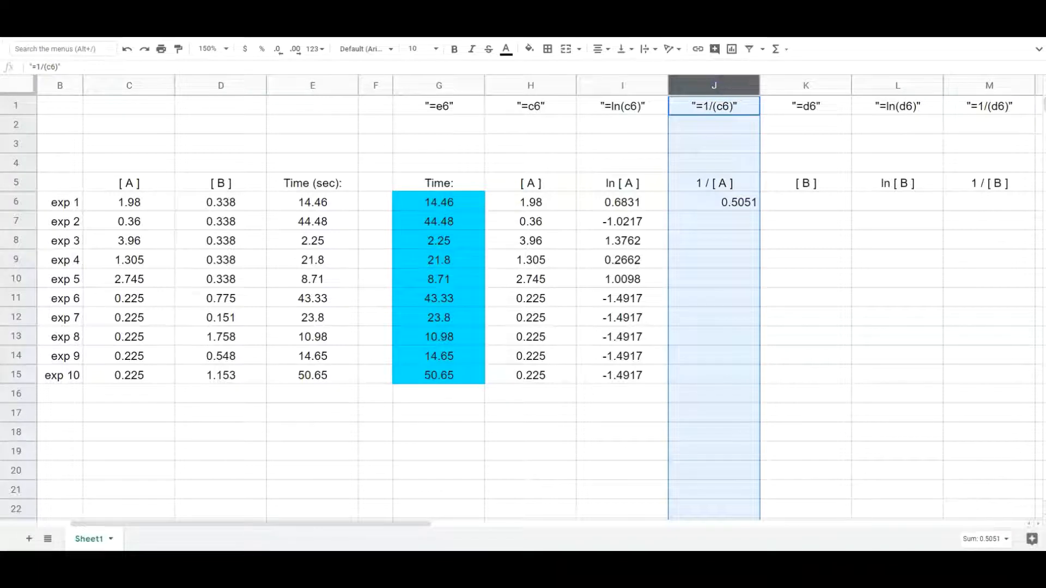
left_click(599, 49)
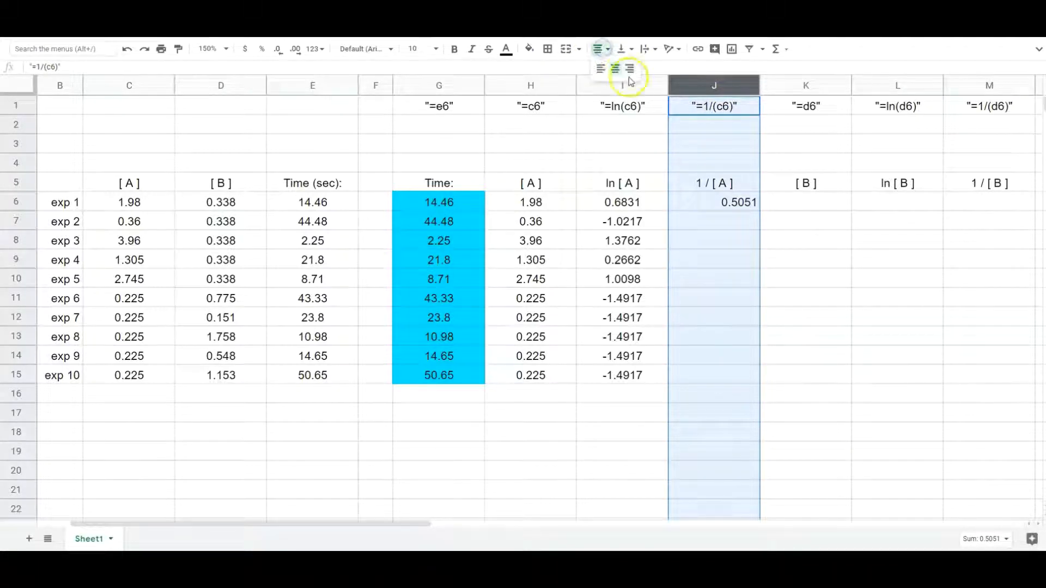
left_click(616, 71)
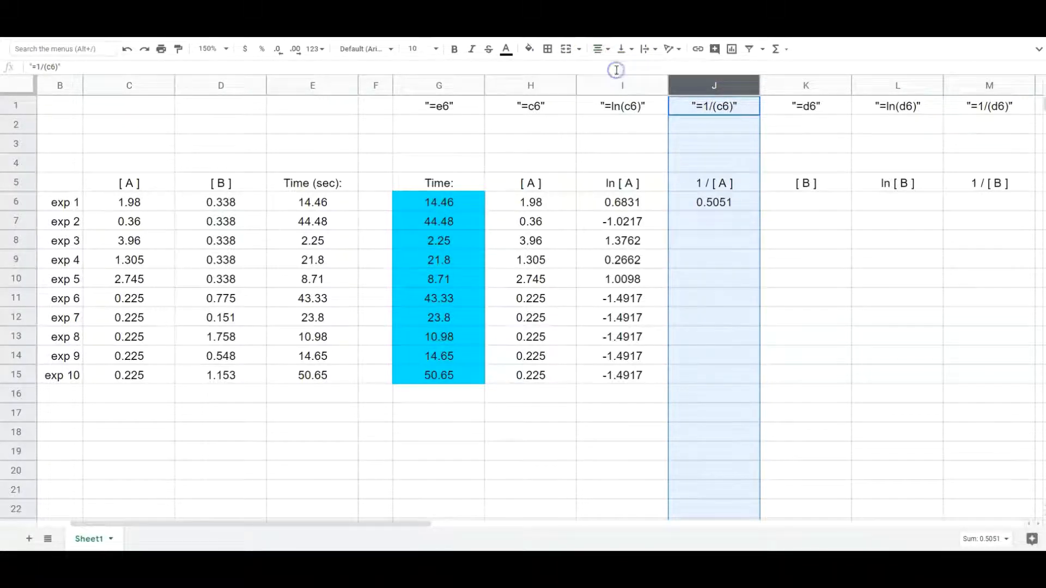
left_click(749, 204)
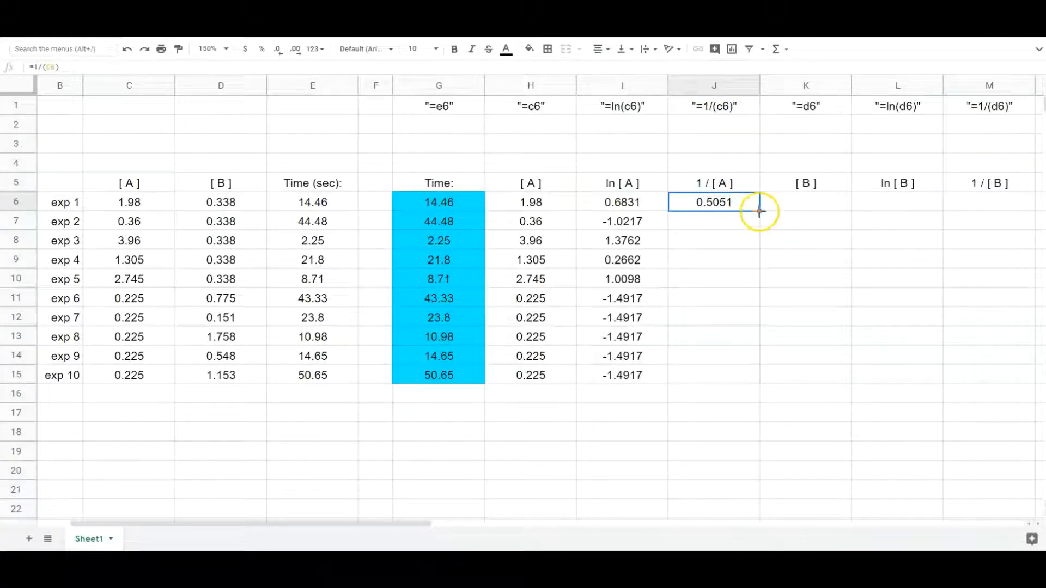
left_click_drag(759, 212, 742, 376)
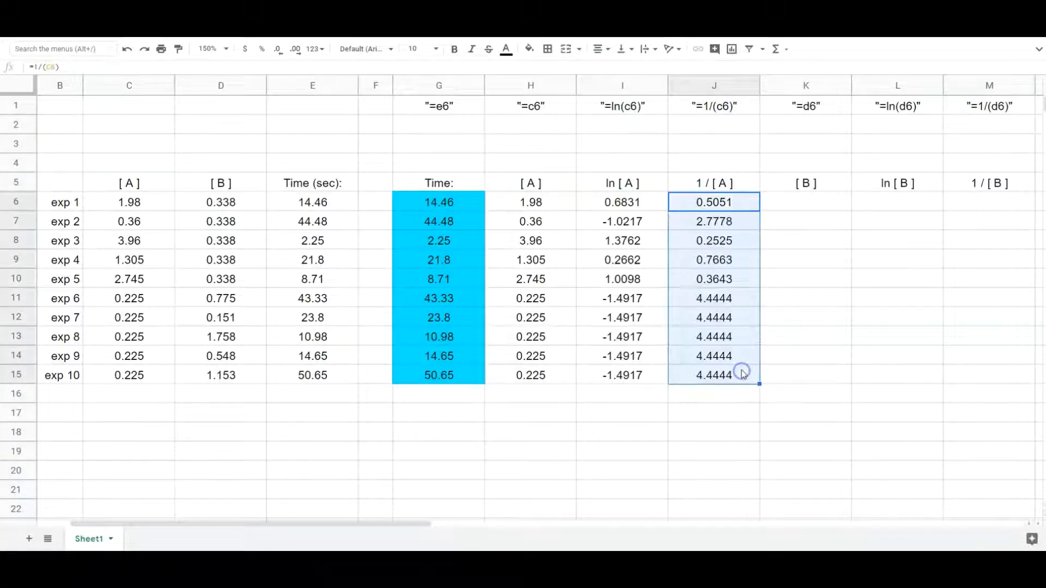
- Enter the formula =d6 in cell K6, beneath the [ B ] heading
left_click(785, 206)
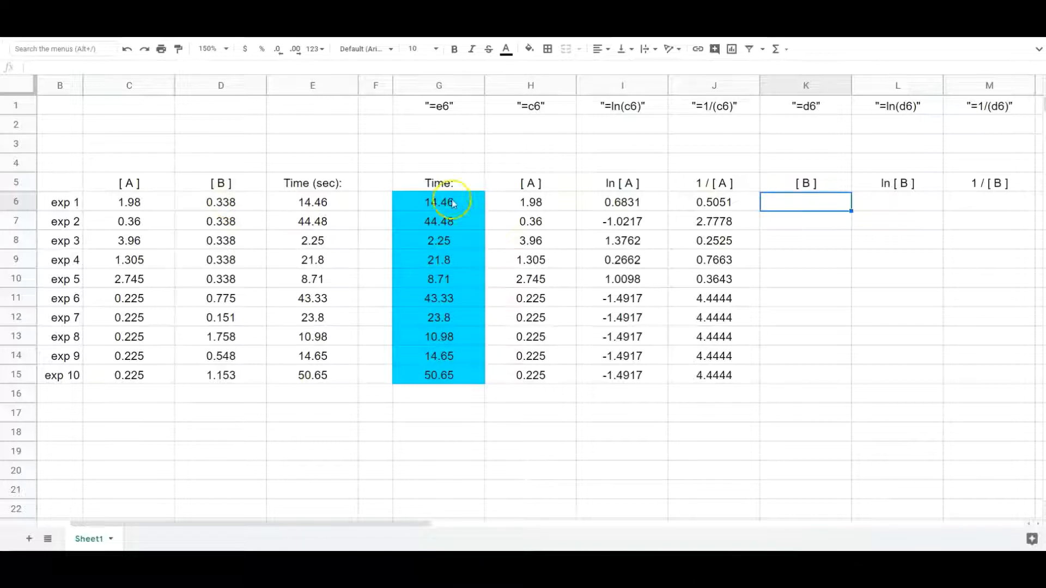
left_click(791, 207)
type("=")
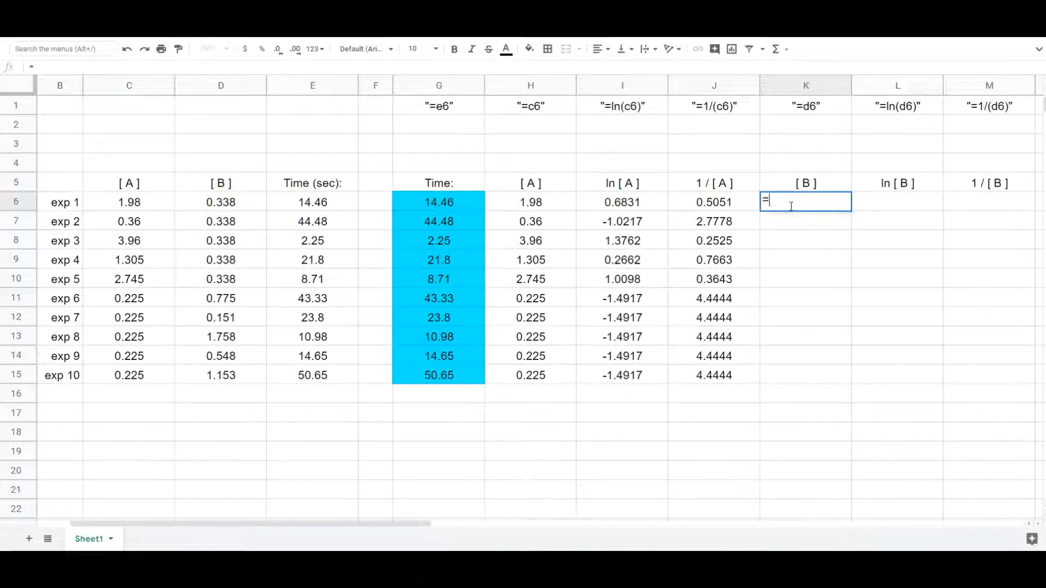
type("d6")
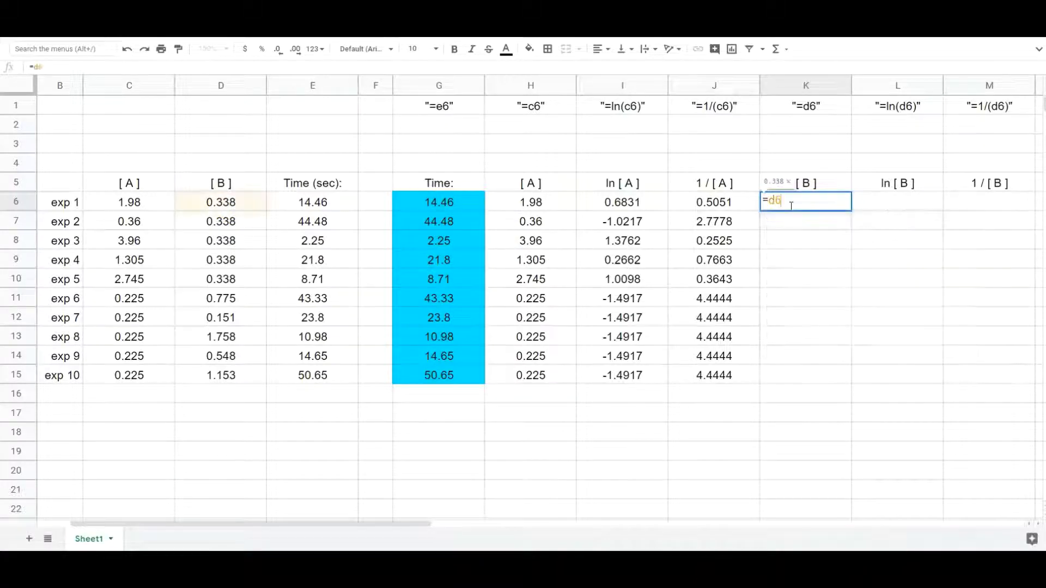
key("Return")
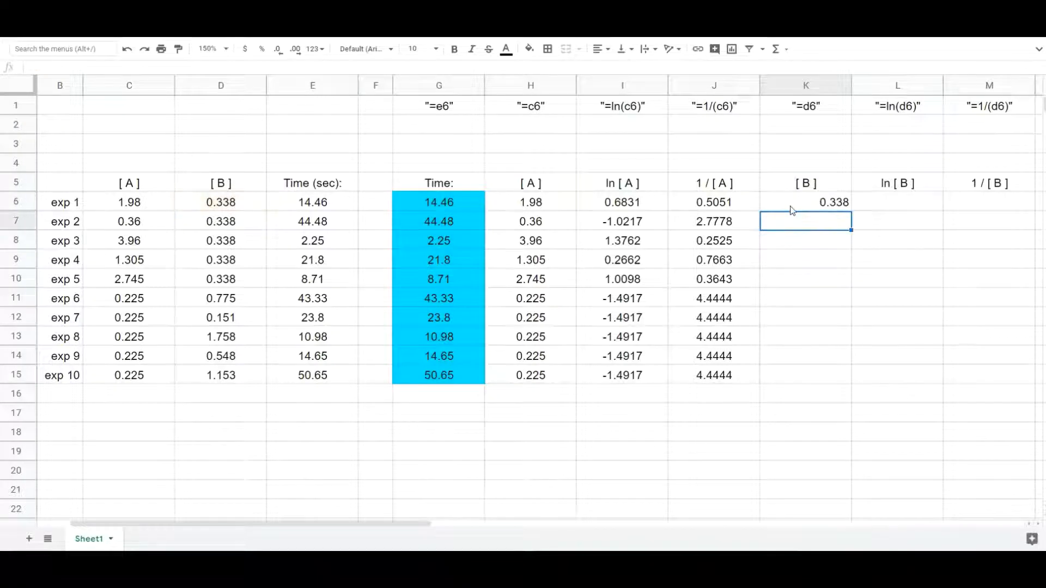
- Centre-align column K and fill the formula in K6 down through K15
left_click(805, 85)
left_click(598, 49)
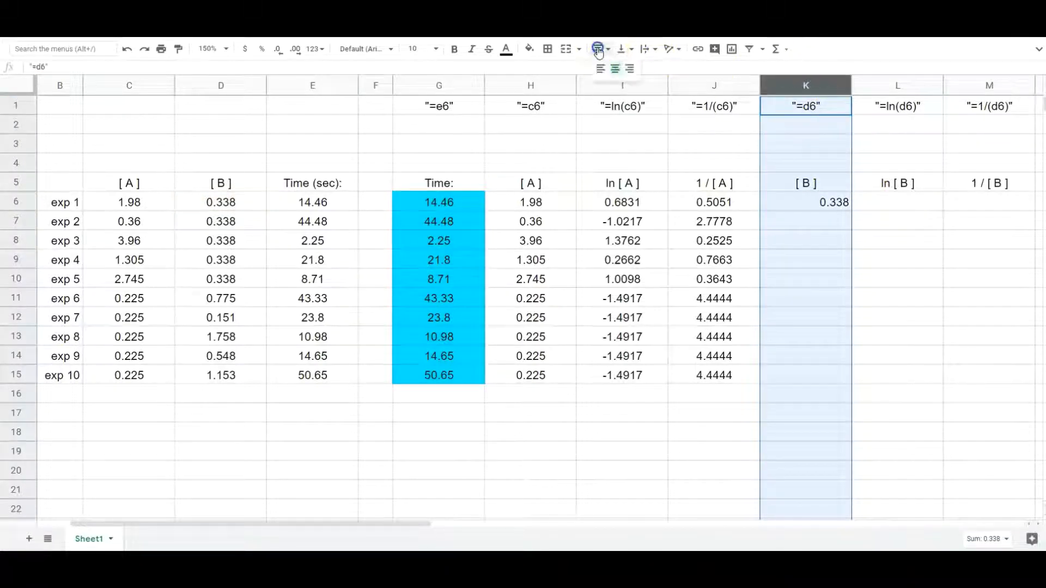
left_click(614, 70)
left_click(831, 203)
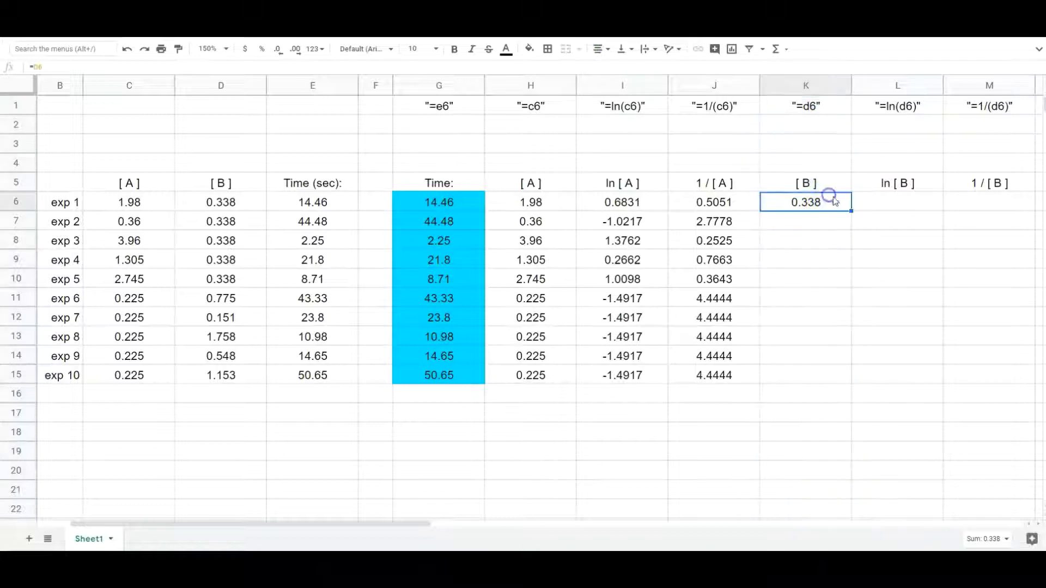
left_click_drag(852, 211, 853, 376)
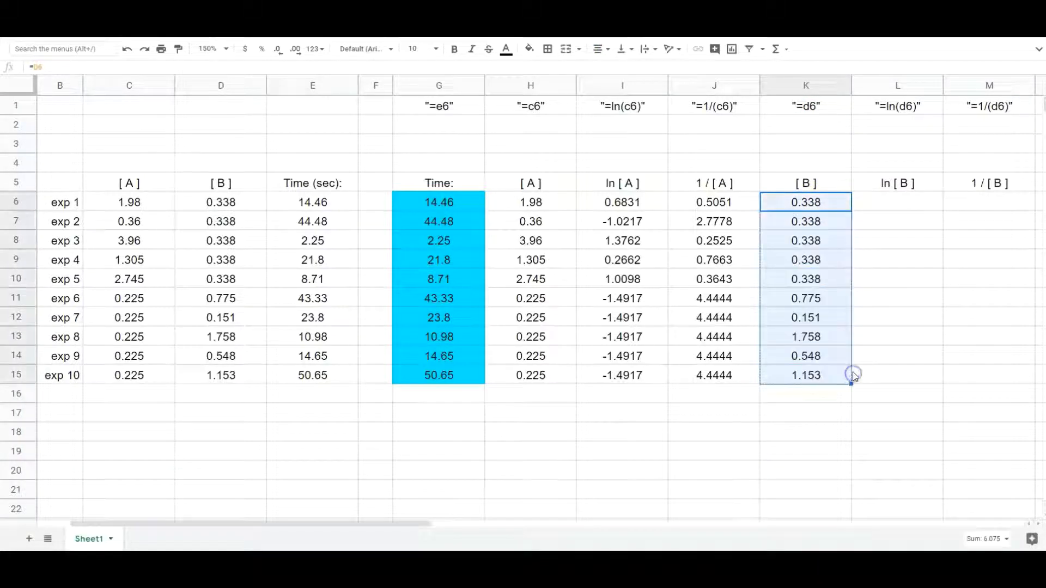
- Enter the formula =ln(d6) in cell L6, beneath the ln [ B ] heading, and fill it down through L15
left_click(903, 203)
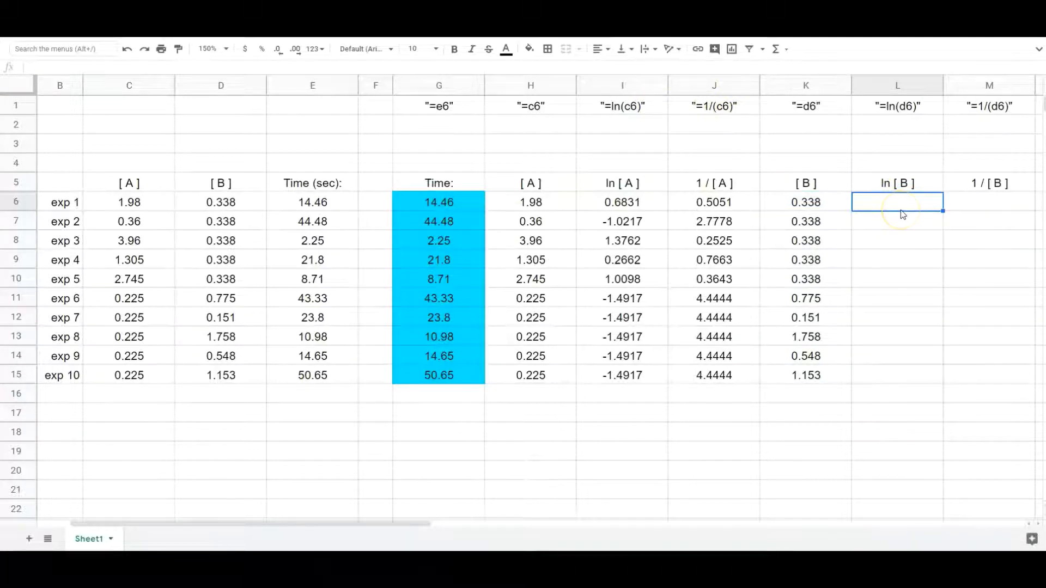
type("=ln")
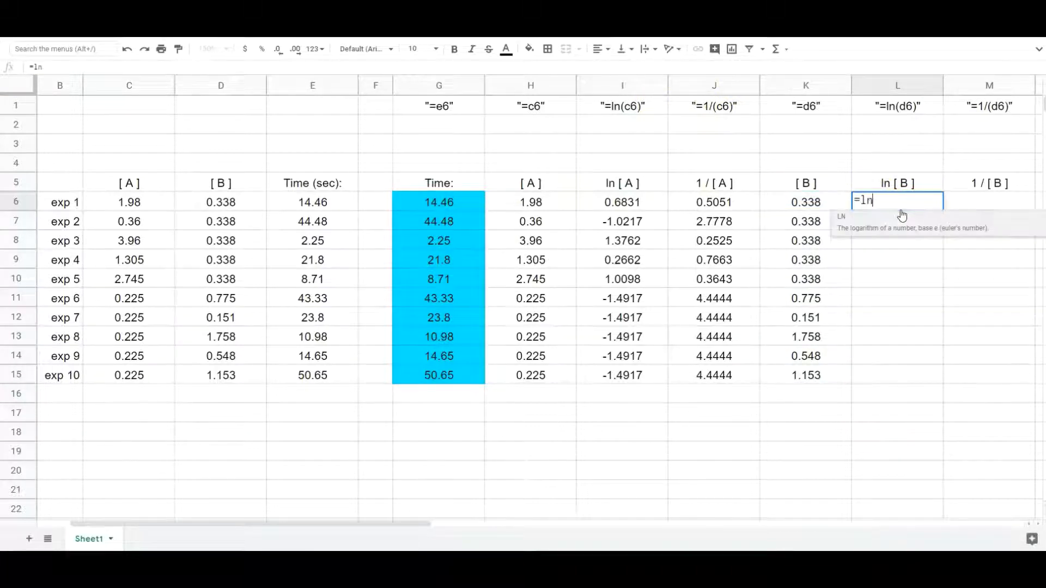
type("(")
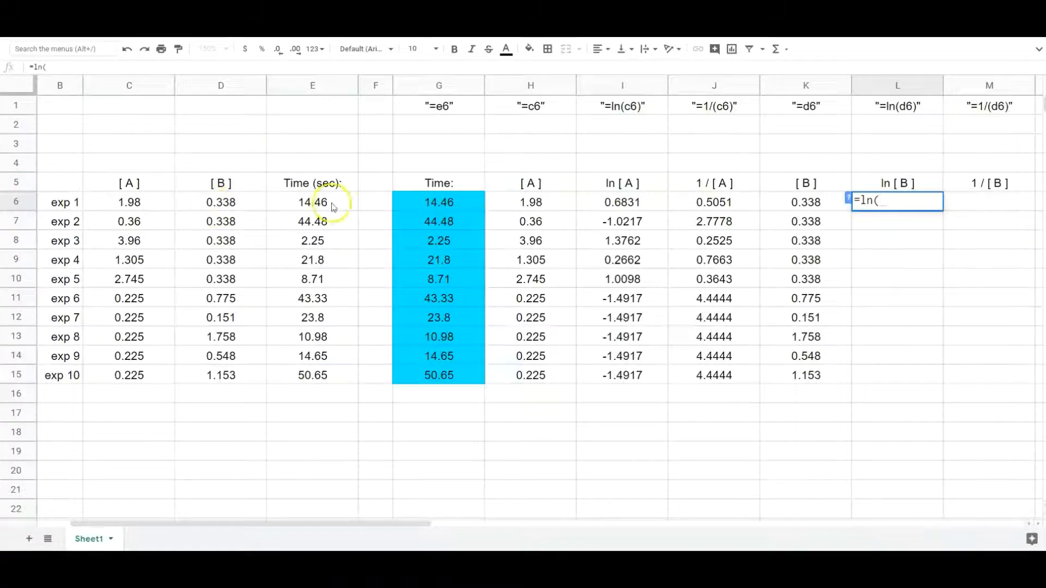
type("d6")
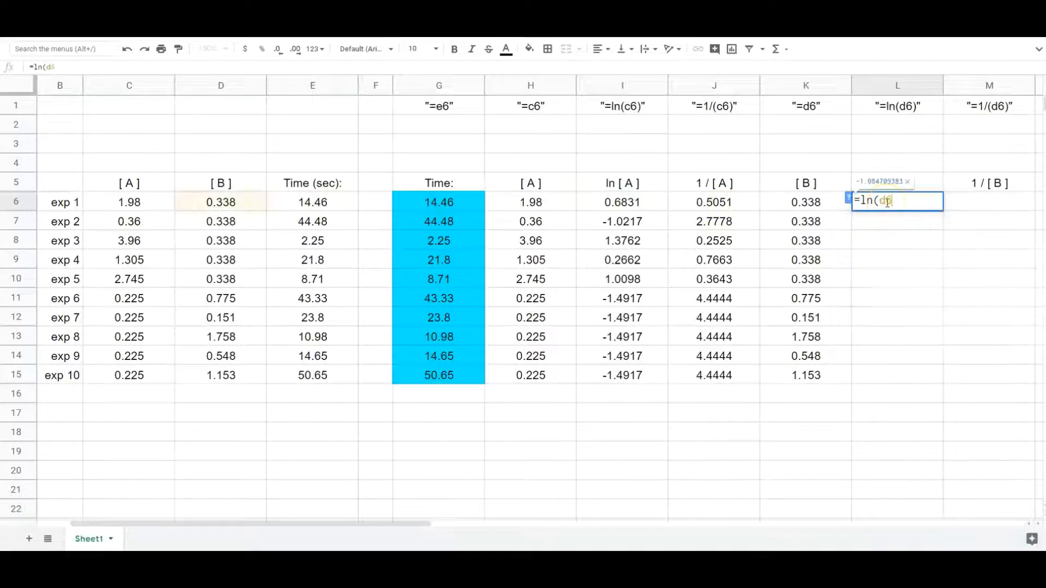
key("Return")
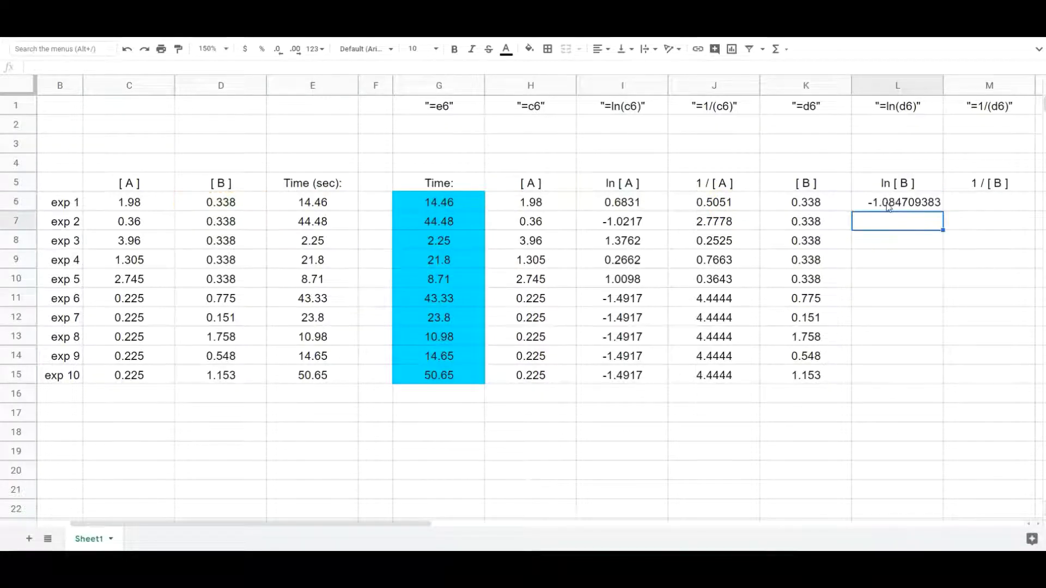
left_click(915, 202)
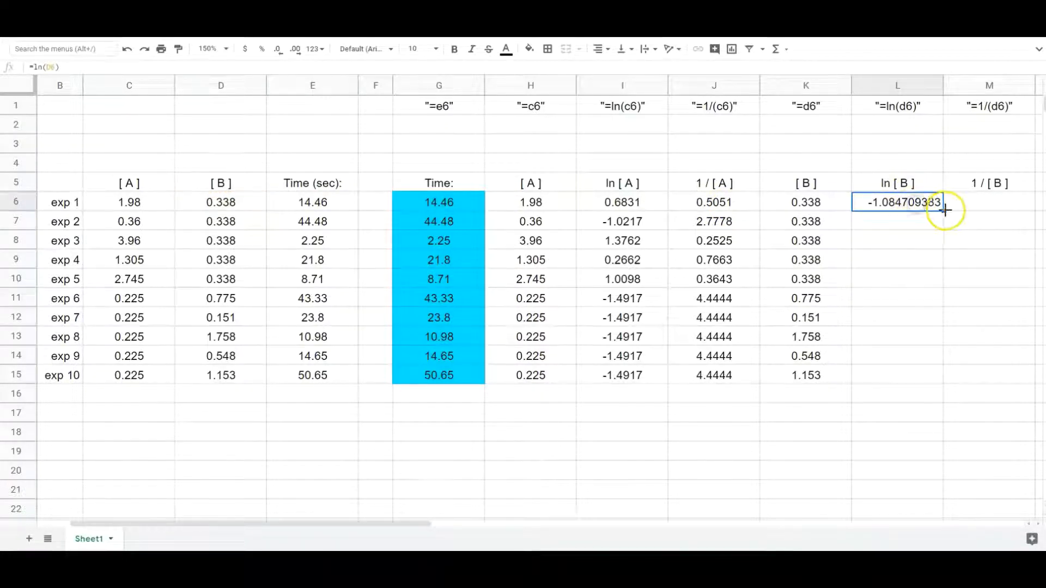
left_click_drag(943, 211, 943, 374)
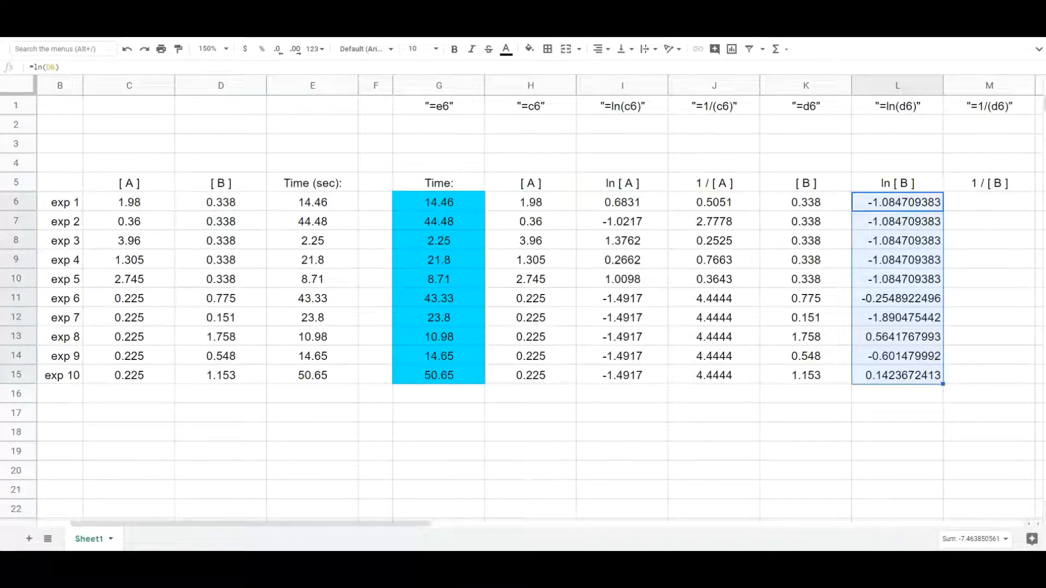
- Reduce the display of L6 through L15 to four decimal places and centre-align column L
left_click(279, 50)
left_click(279, 50)
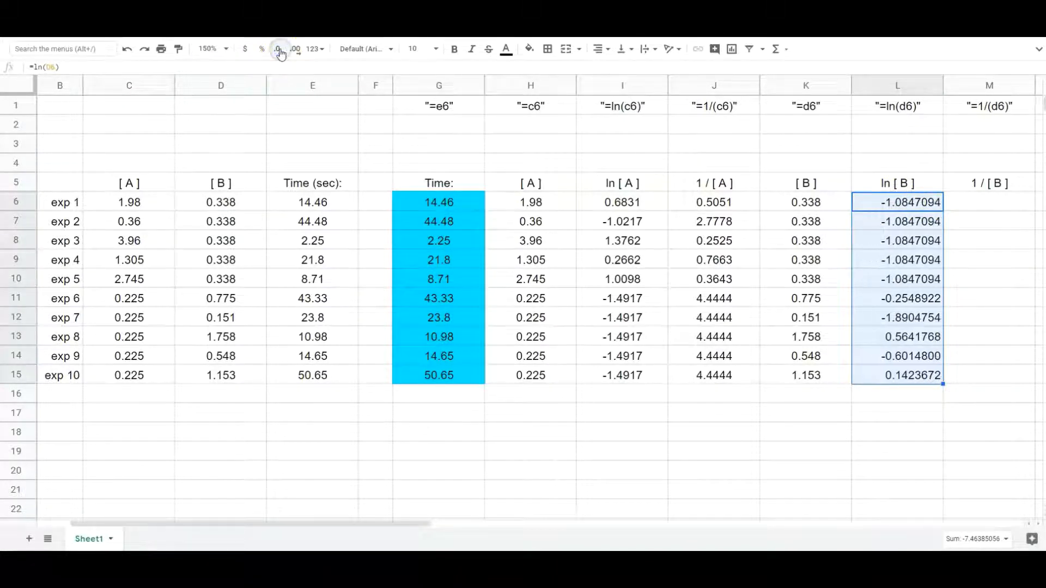
left_click(279, 49)
left_click(279, 50)
left_click(280, 50)
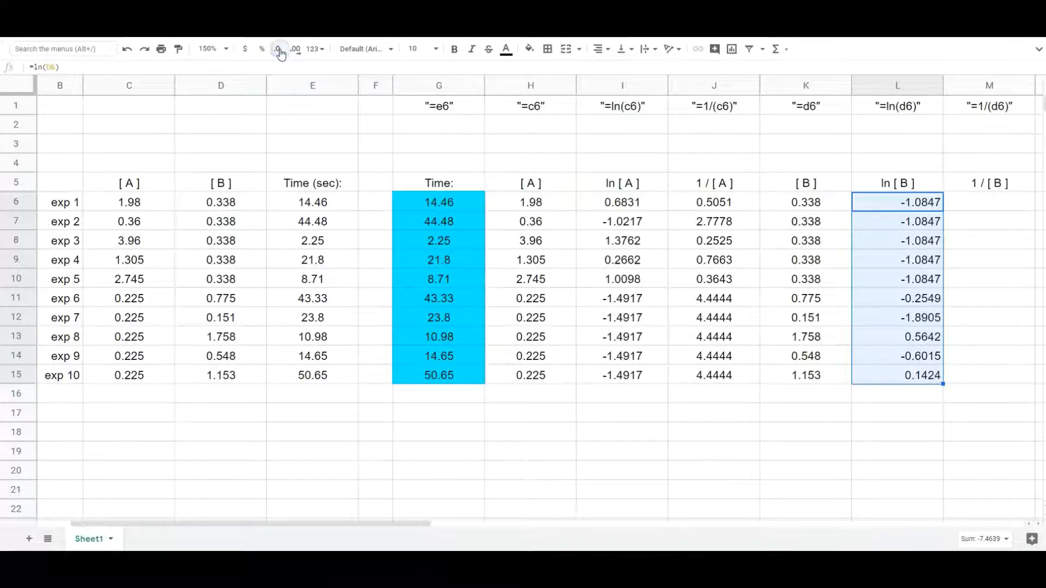
left_click(895, 85)
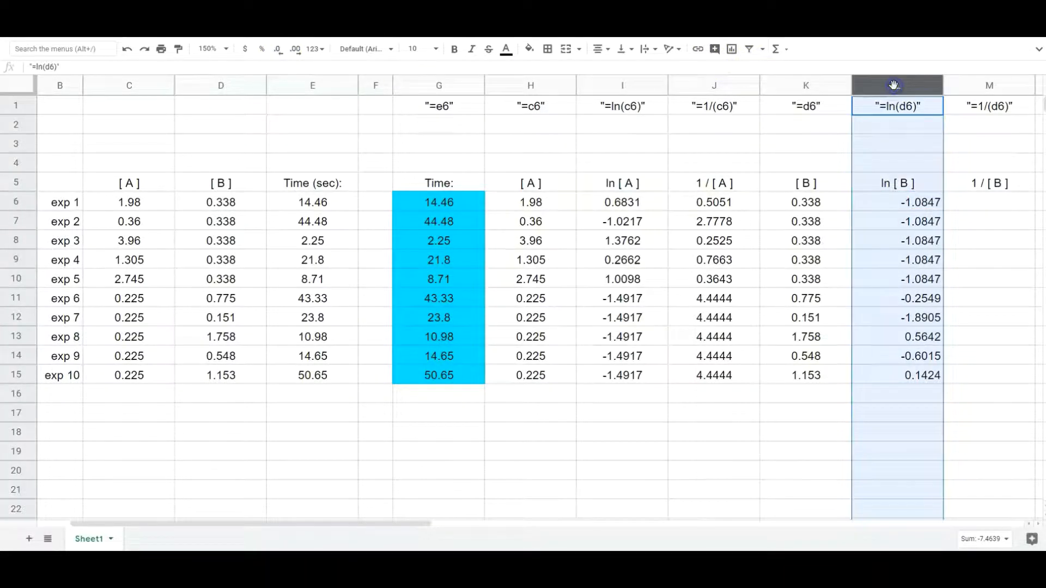
left_click(599, 49)
left_click(615, 69)
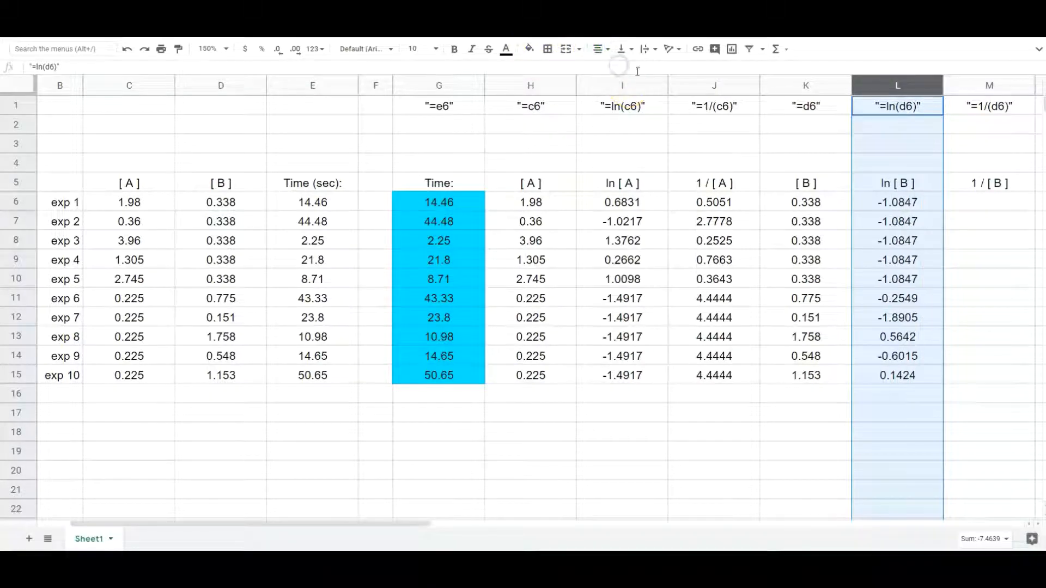
- Enter the formula =1/(d6) in cell M6, beneath the 1 / [ B ] heading
left_click(992, 202)
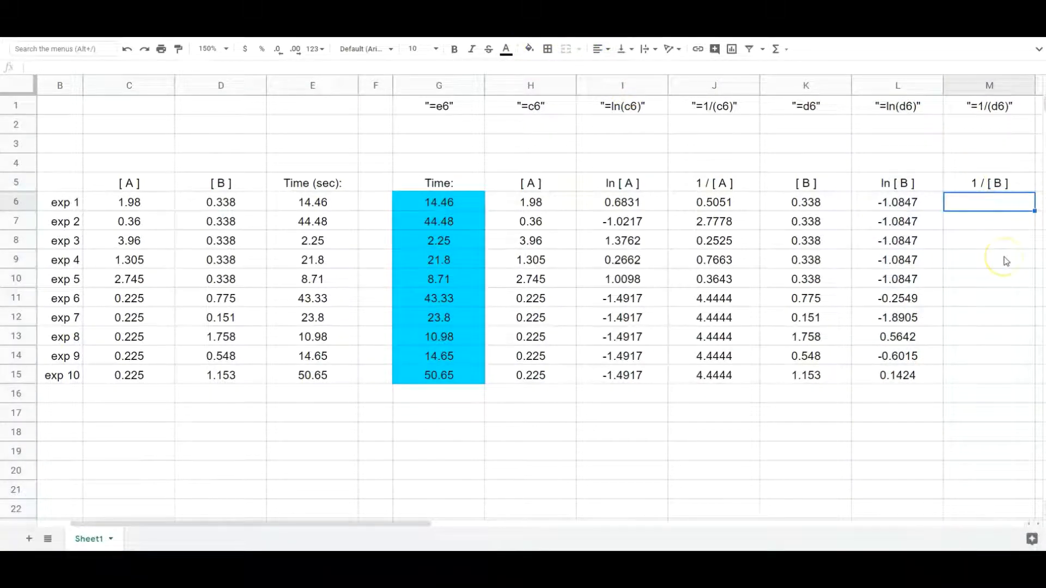
type("=")
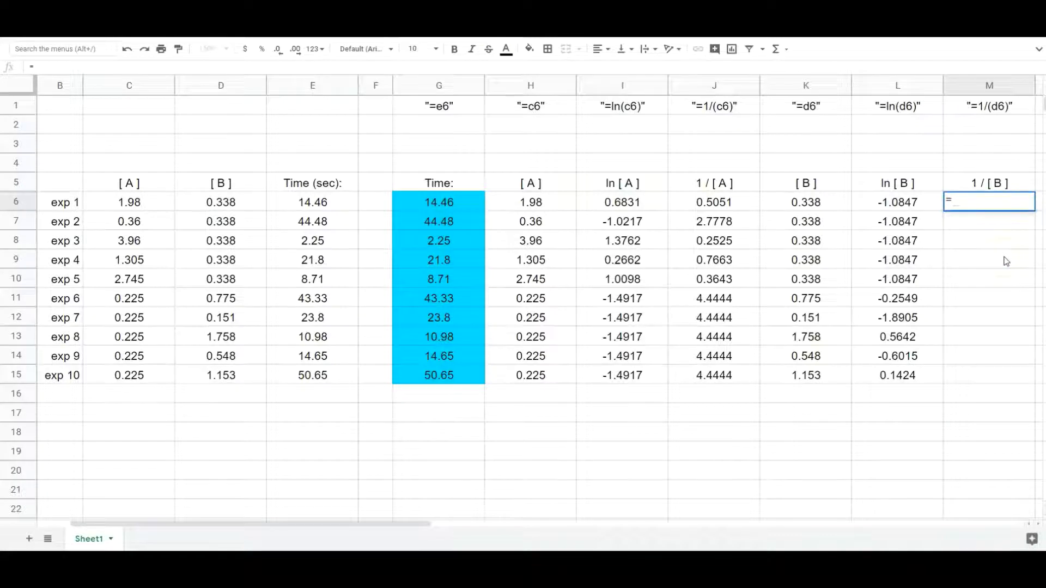
type("1/(d6)")
key("Return")
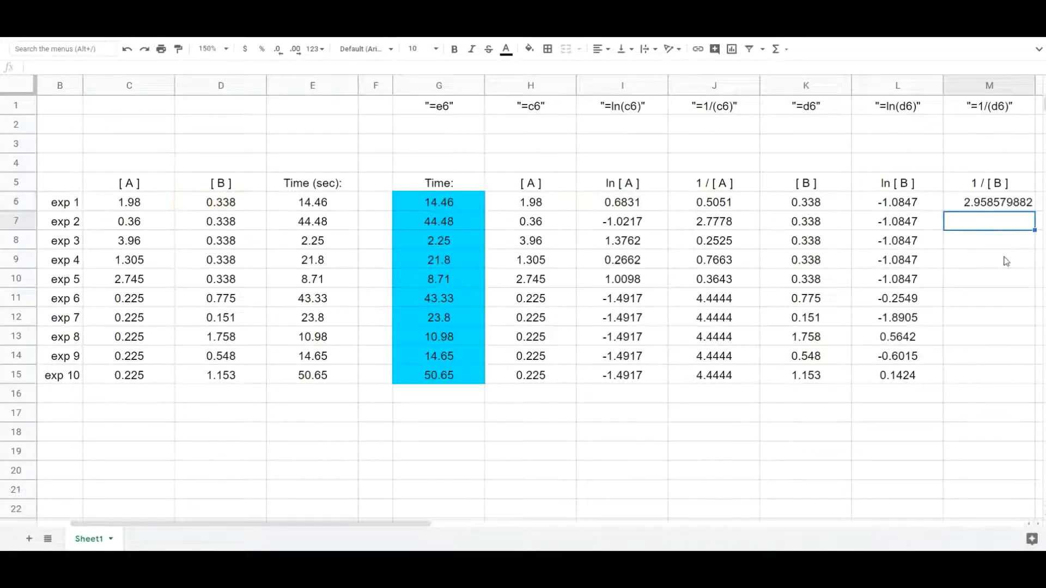
left_click(991, 207)
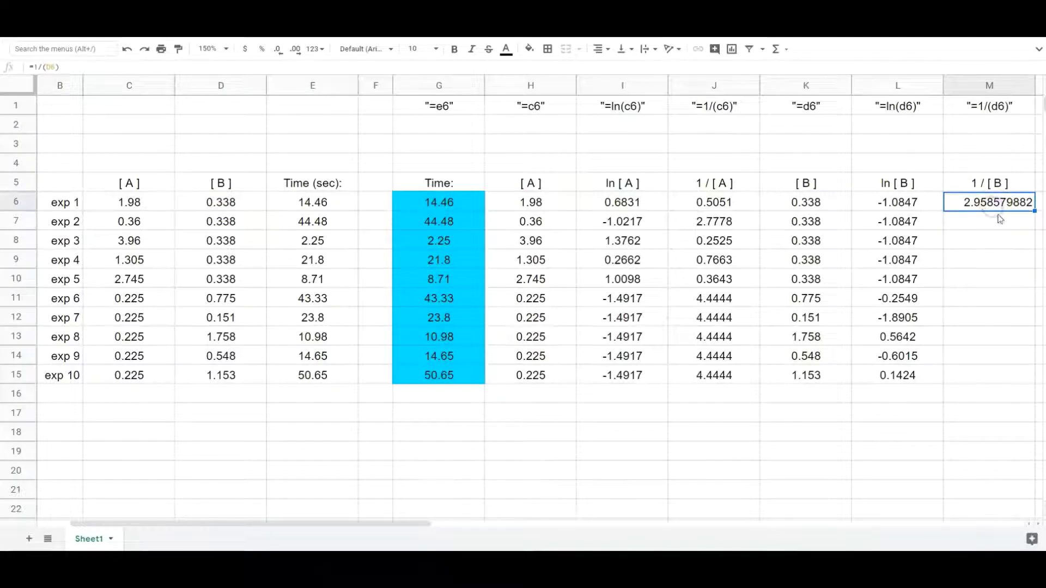
- Fill the formula in M6 down through M15 and centre-align the filled cells
left_click_drag(1034, 211, 1025, 377)
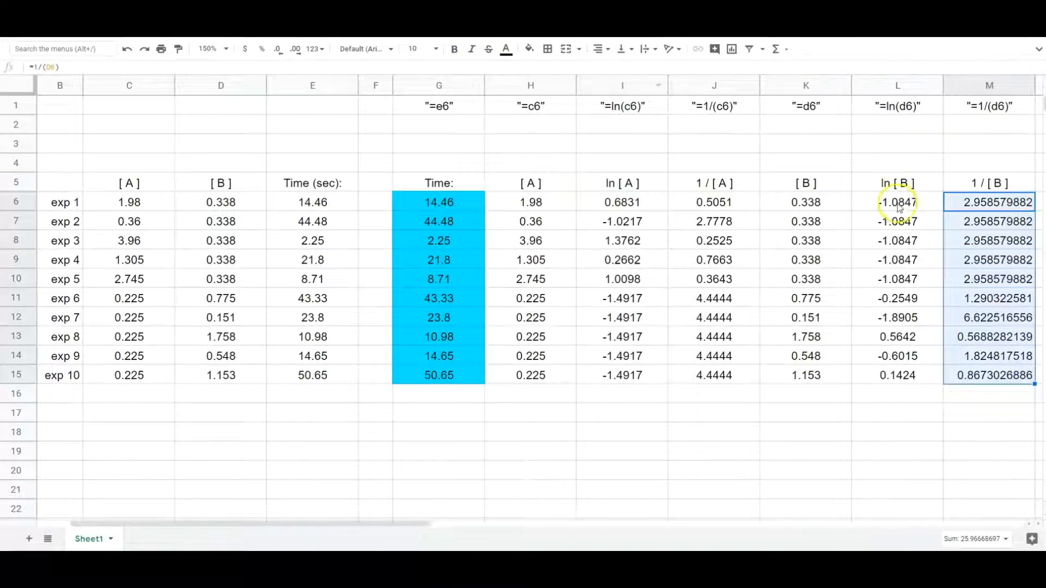
left_click(600, 49)
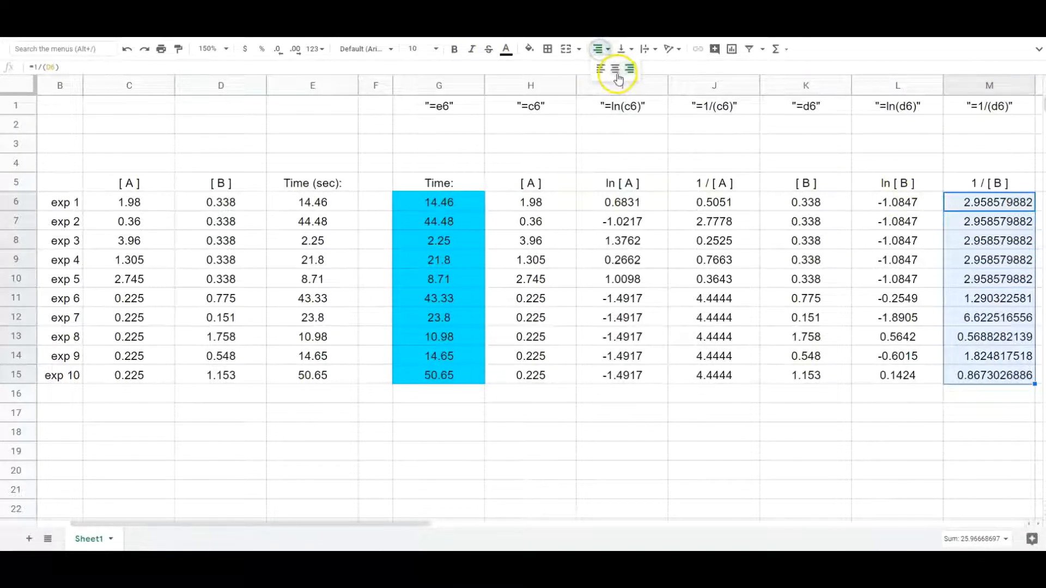
left_click(617, 72)
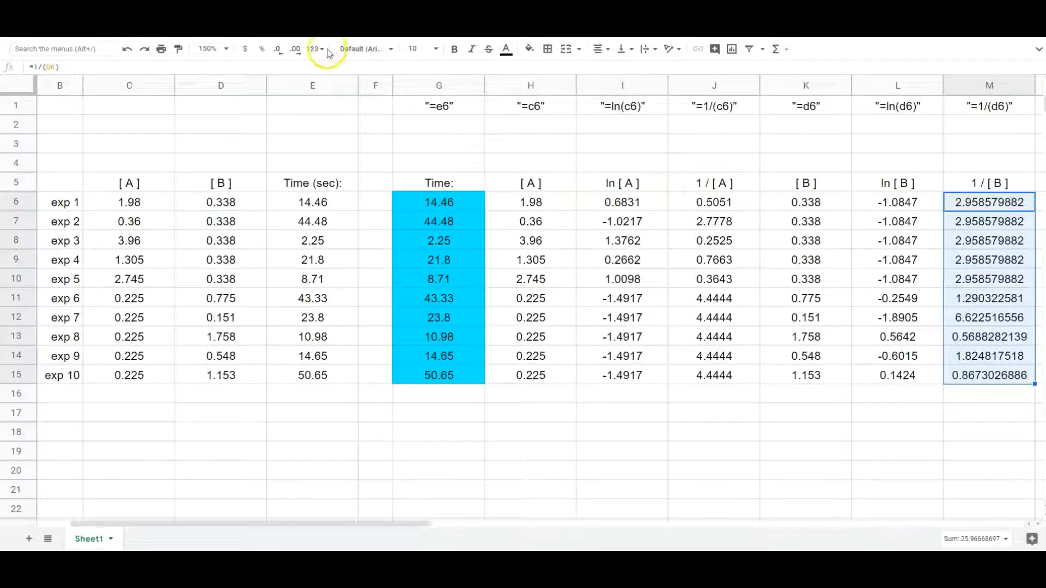
- Reduce the display of M6 through M15 to four decimal places
left_click(281, 54)
double_click(280, 54)
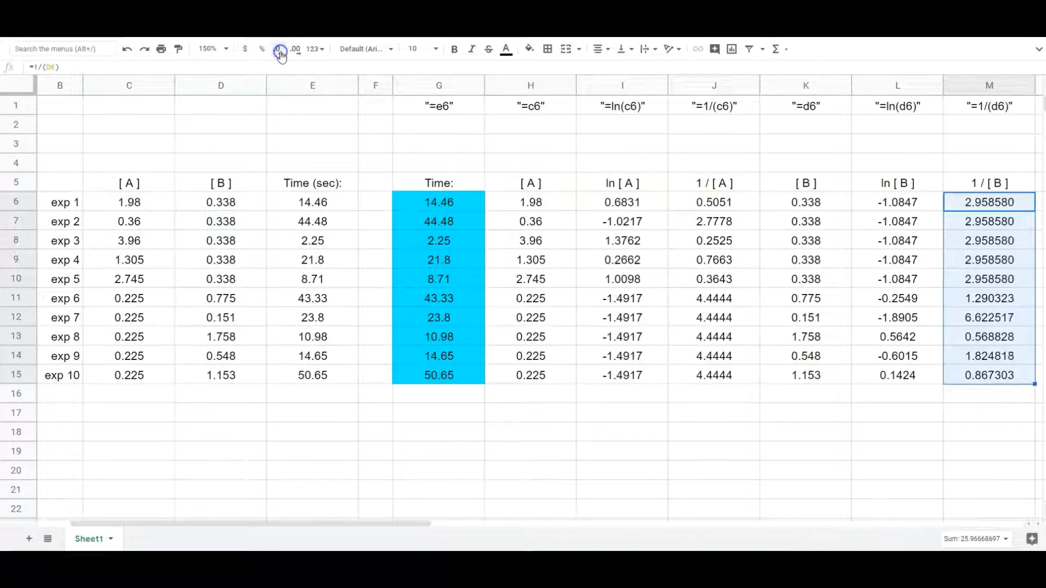
left_click(280, 54)
left_click(281, 54)
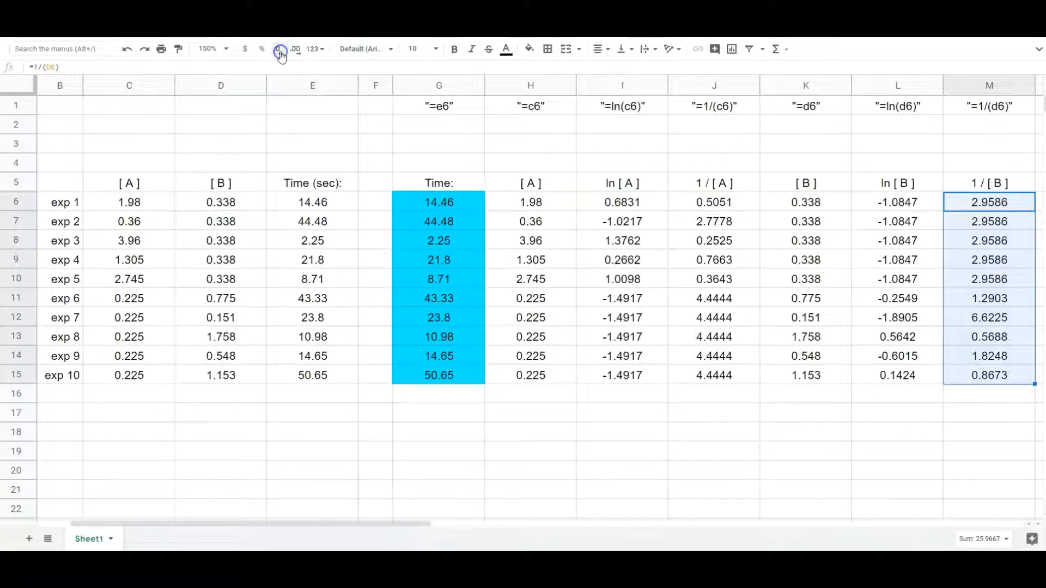
left_click(801, 398)
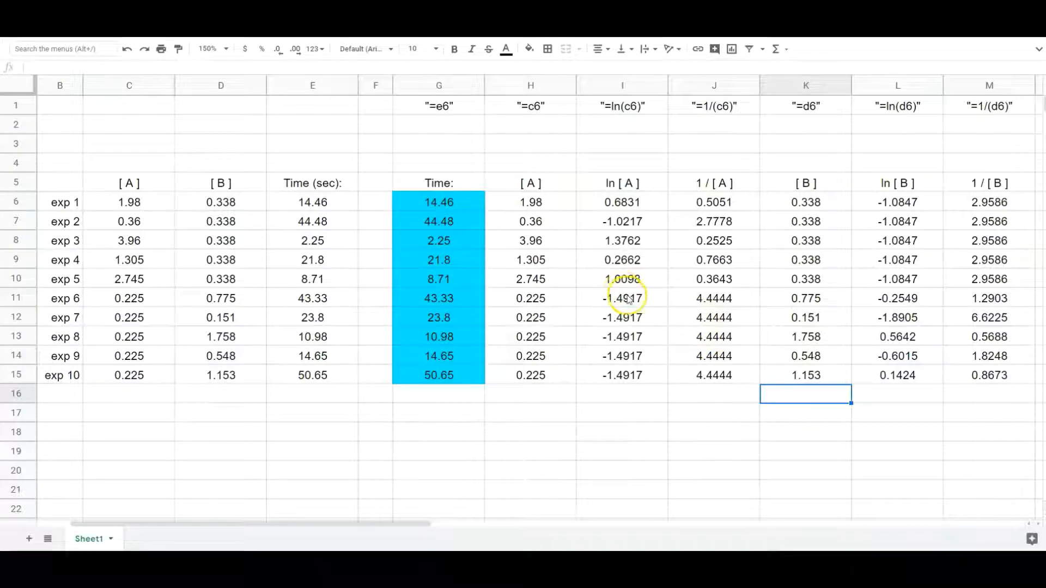
- Fill cells H11 through J15, the A values of experiments 6 to 10, with yellow
left_click_drag(531, 298, 702, 376)
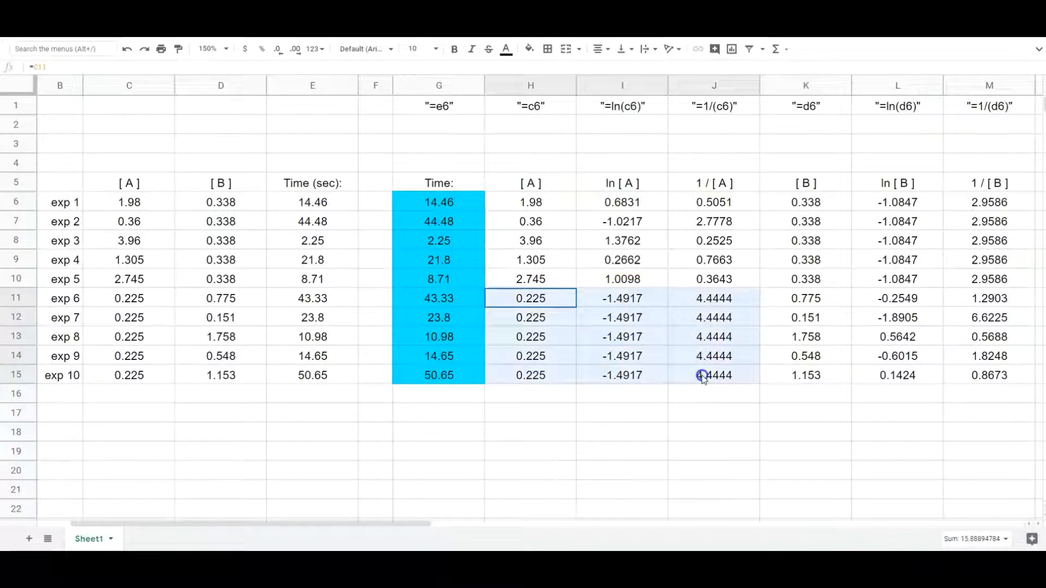
left_click(528, 48)
left_click(575, 105)
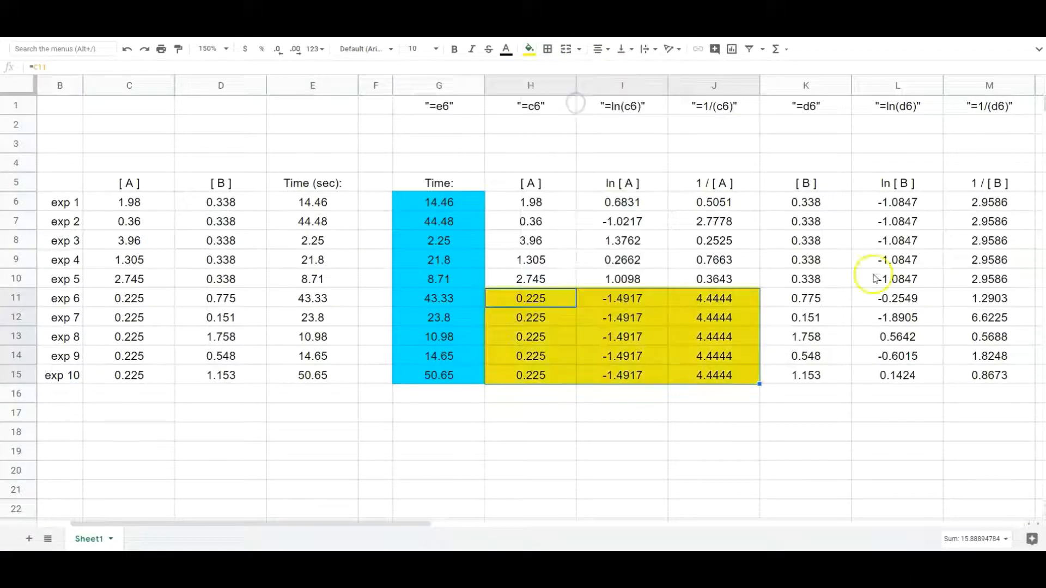
- Fill cells K6 through M10, the B values of experiments 1 to 5, with the same yellow
left_click_drag(770, 280, 975, 204)
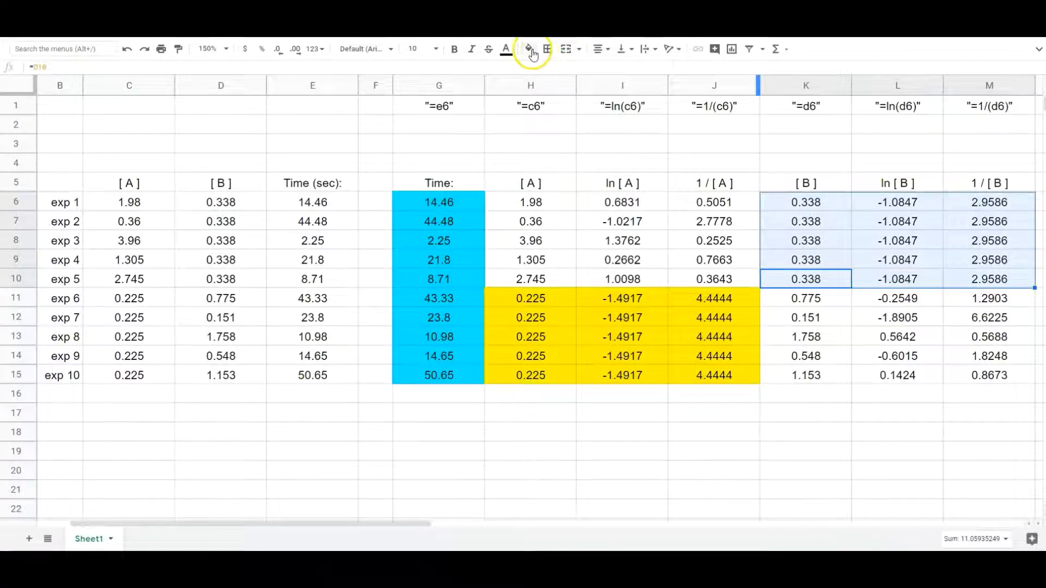
left_click(529, 49)
left_click(576, 104)
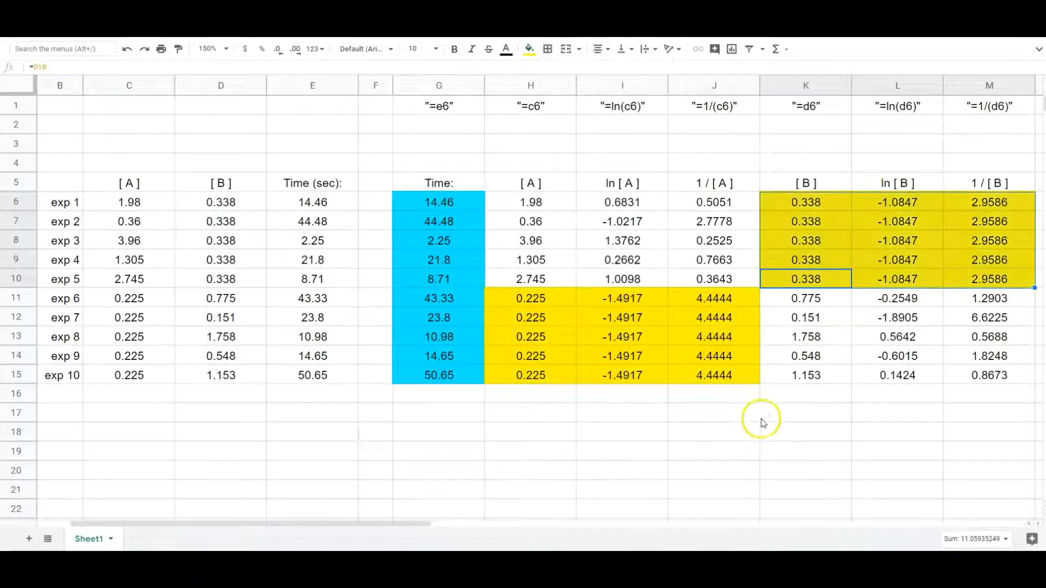
left_click(798, 399)
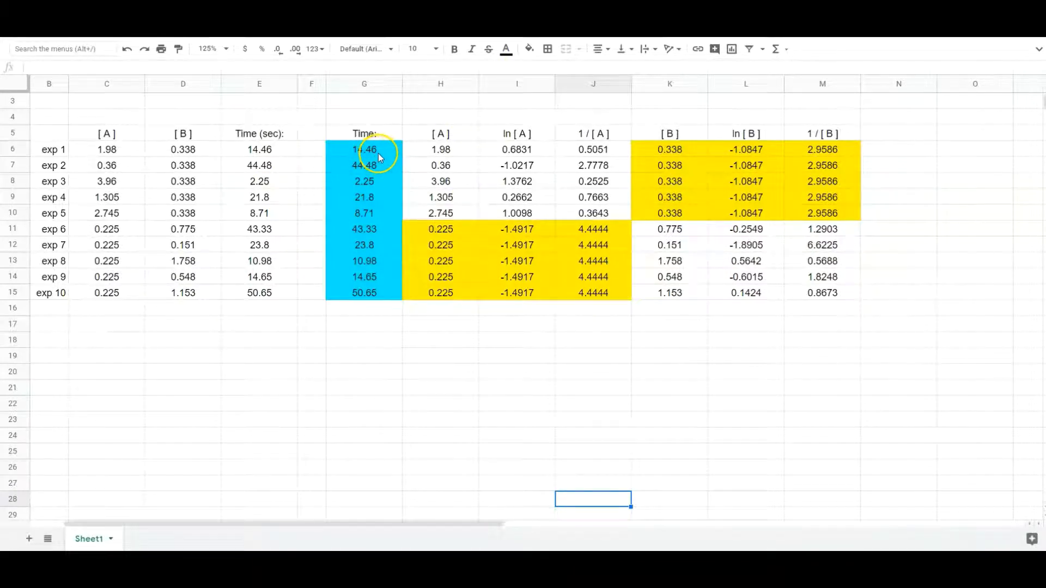
- Add borders around all cells of the calculated table from G5 through M15
left_click_drag(335, 137, 837, 295)
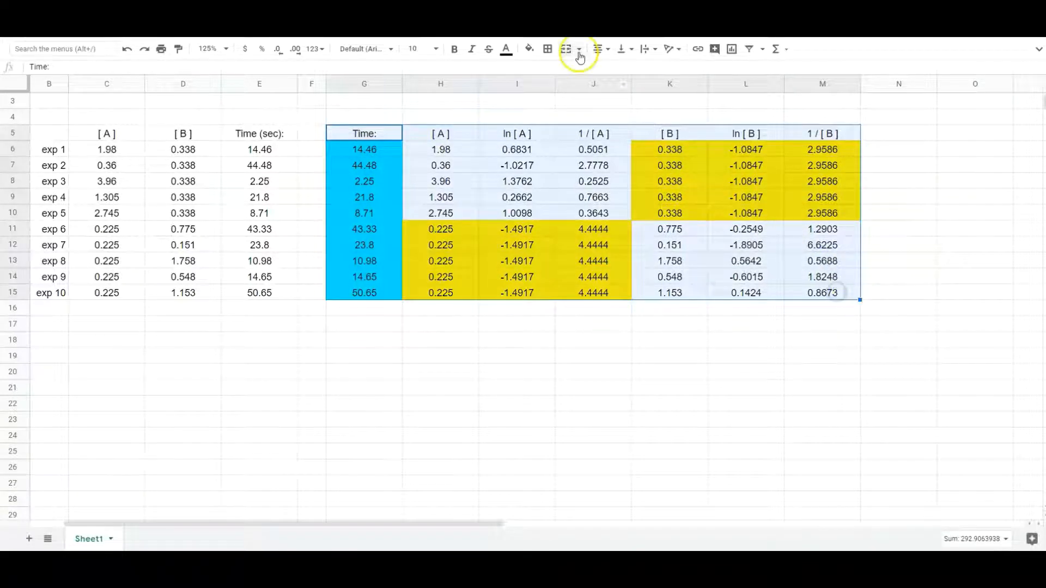
left_click(548, 48)
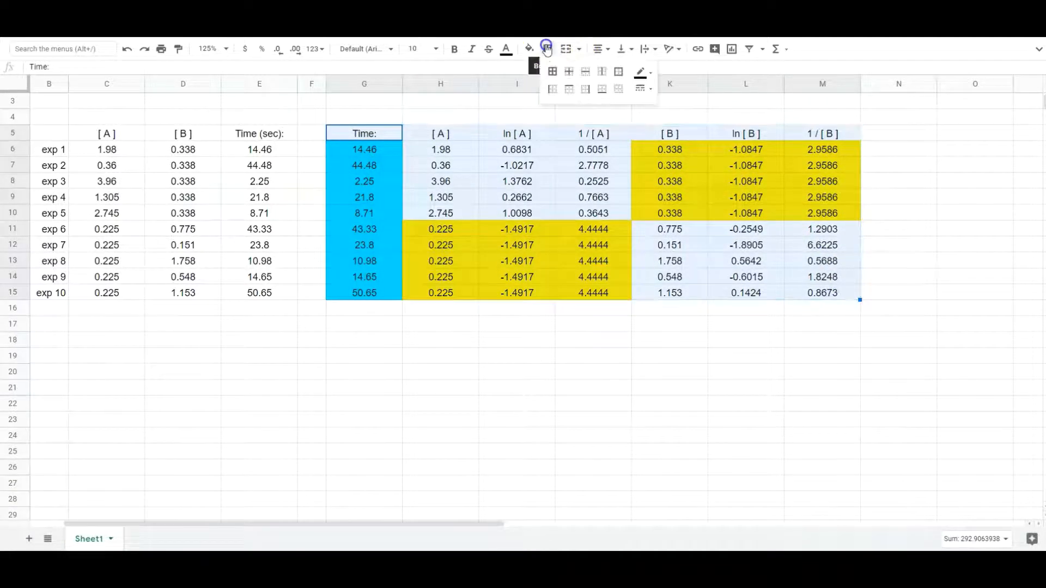
left_click(554, 74)
left_click(693, 304)
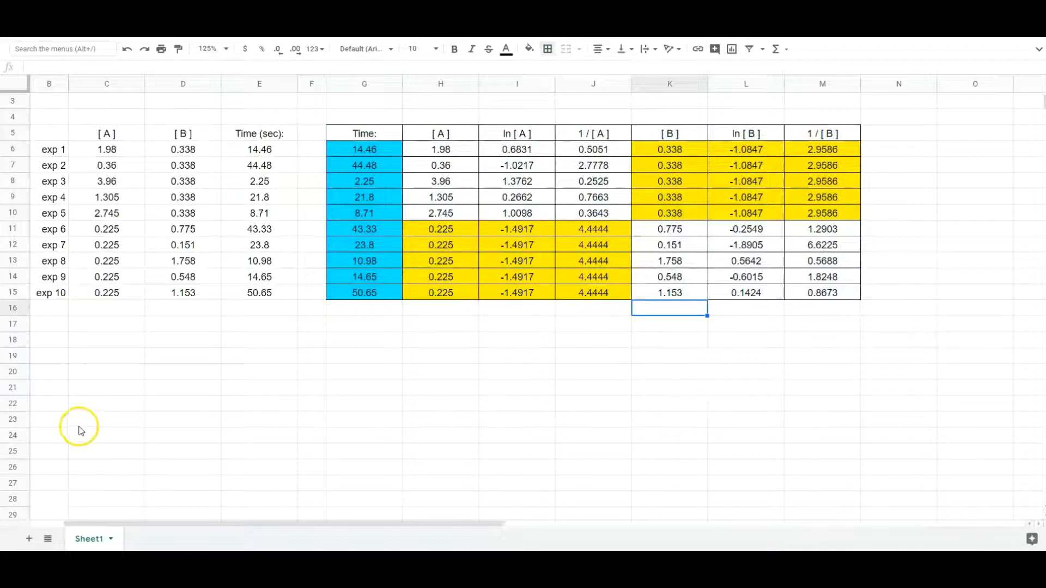
left_click(411, 361)
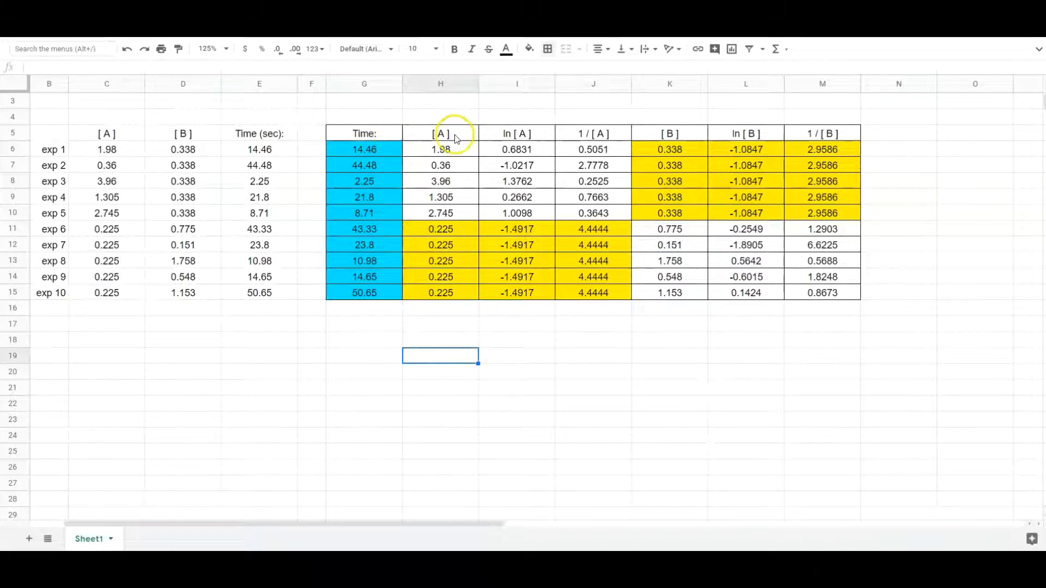
- Insert a chart of the Time and [ A ] values in G6 through H10 and change it to a scatter chart
left_click(349, 152)
left_click_drag(436, 150, 447, 214)
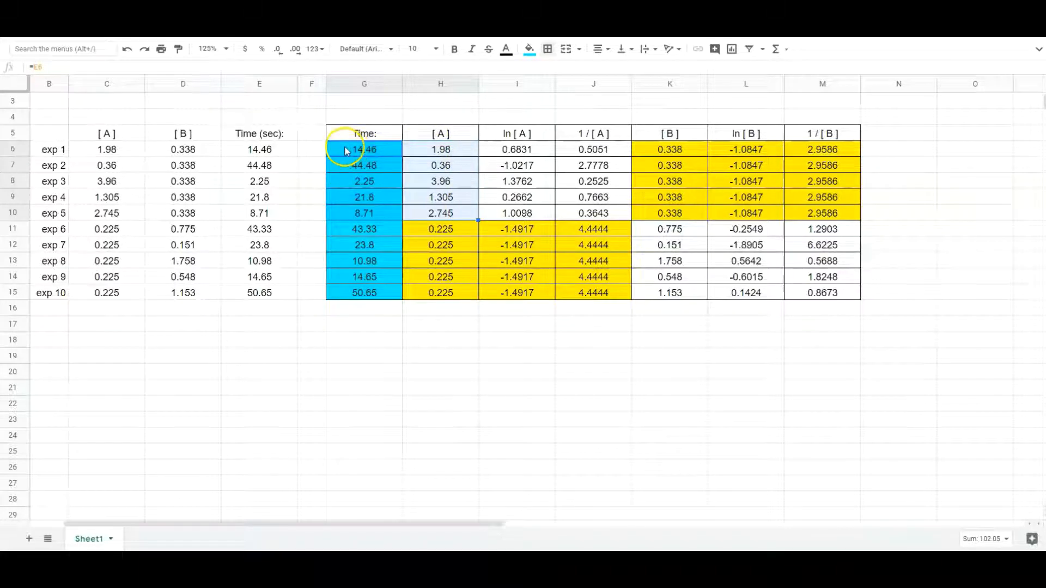
left_click(731, 50)
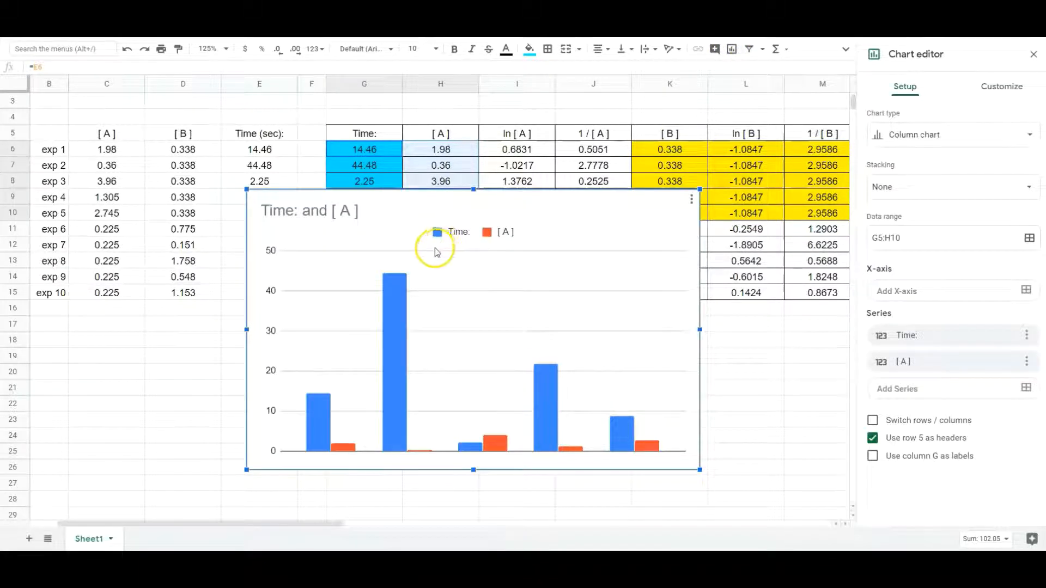
left_click(1029, 136)
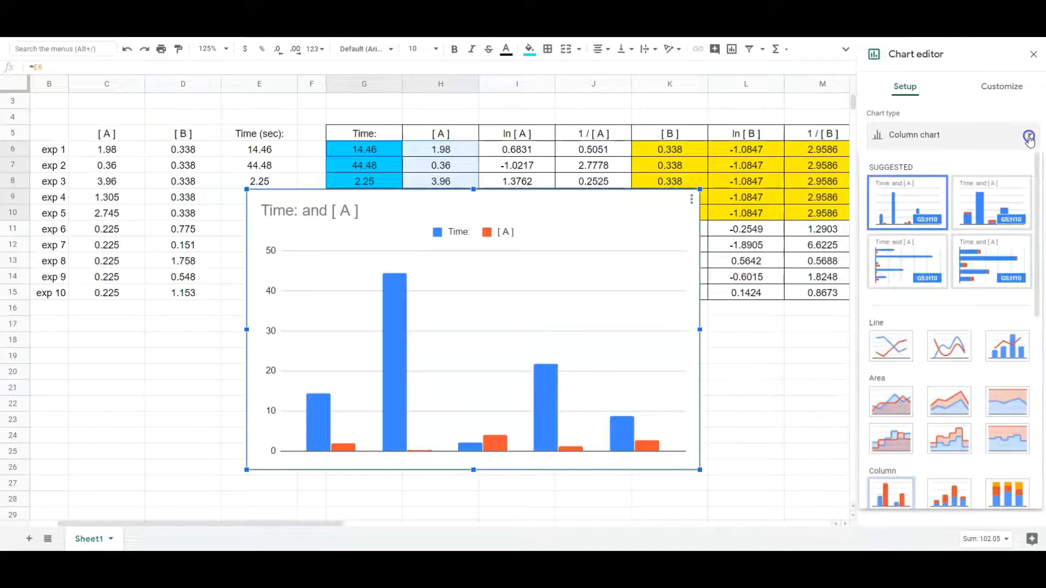
scroll(968, 301, "down", 3)
scroll(968, 301, "down", 4)
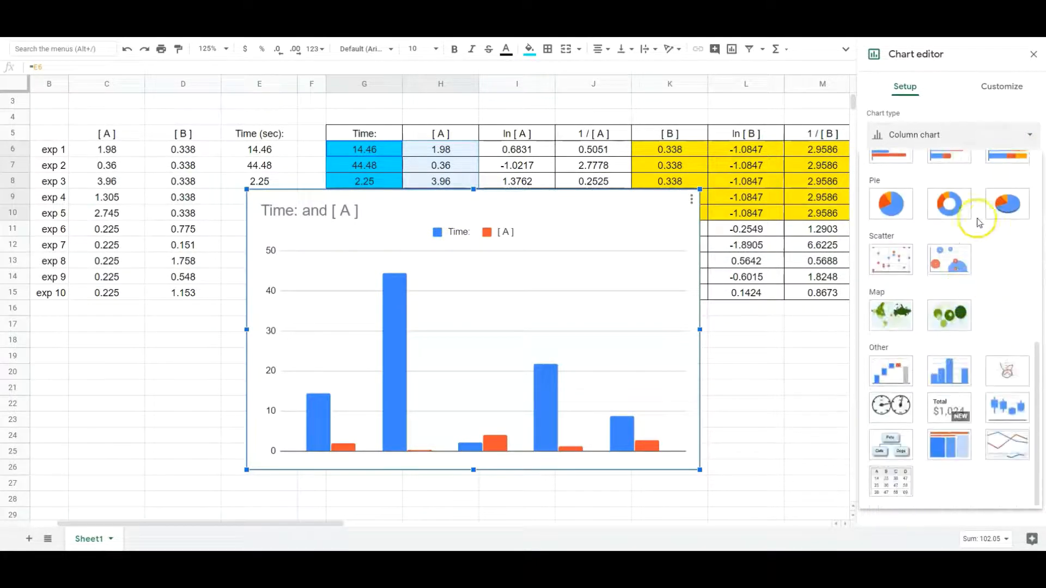
left_click(893, 262)
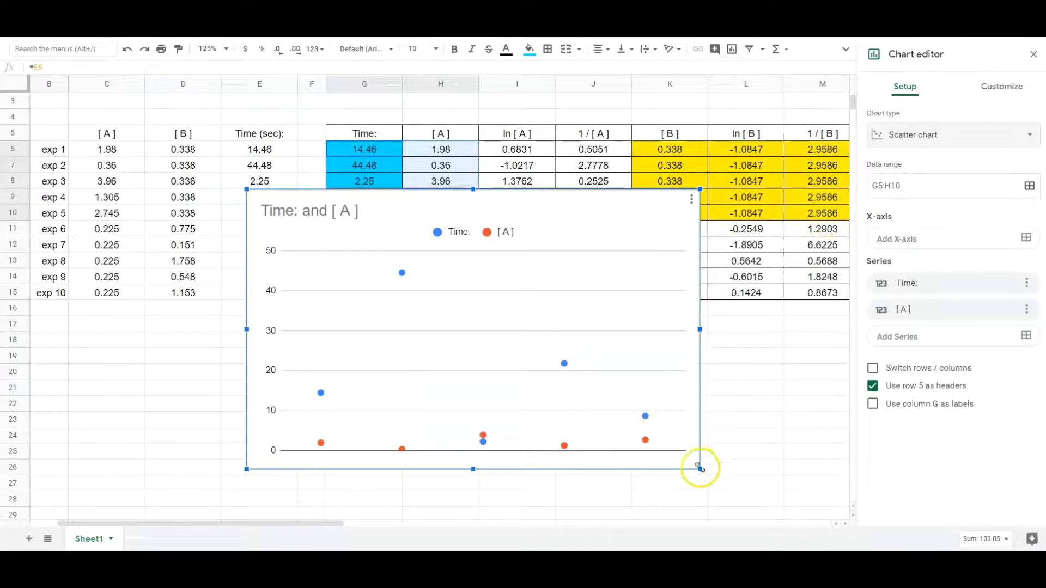
- Shrink the scatter chart and move it into the empty rows beneath columns J to M, clear of the table
left_click_drag(700, 468, 521, 328)
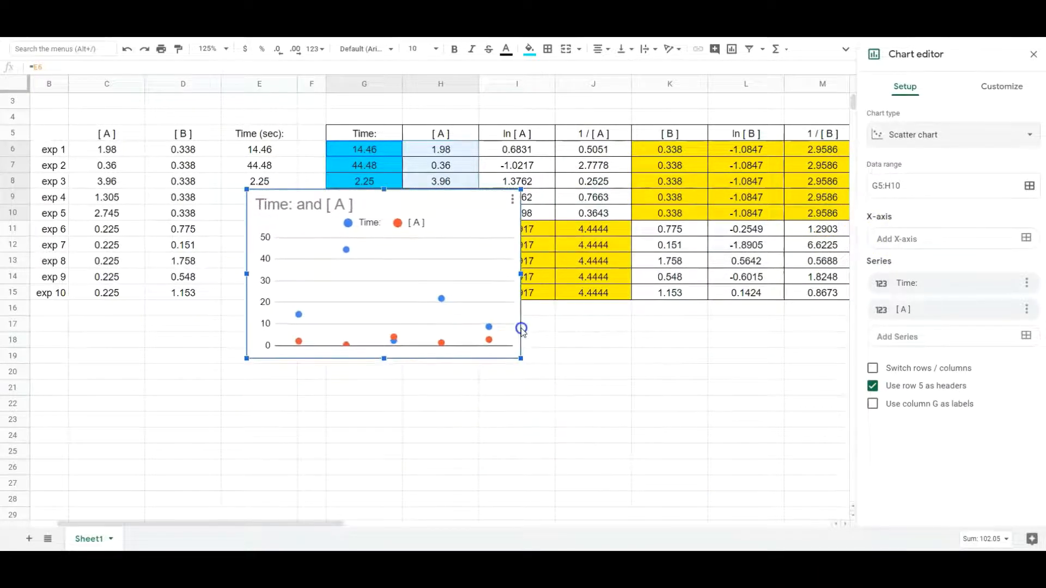
left_click_drag(453, 191, 763, 321)
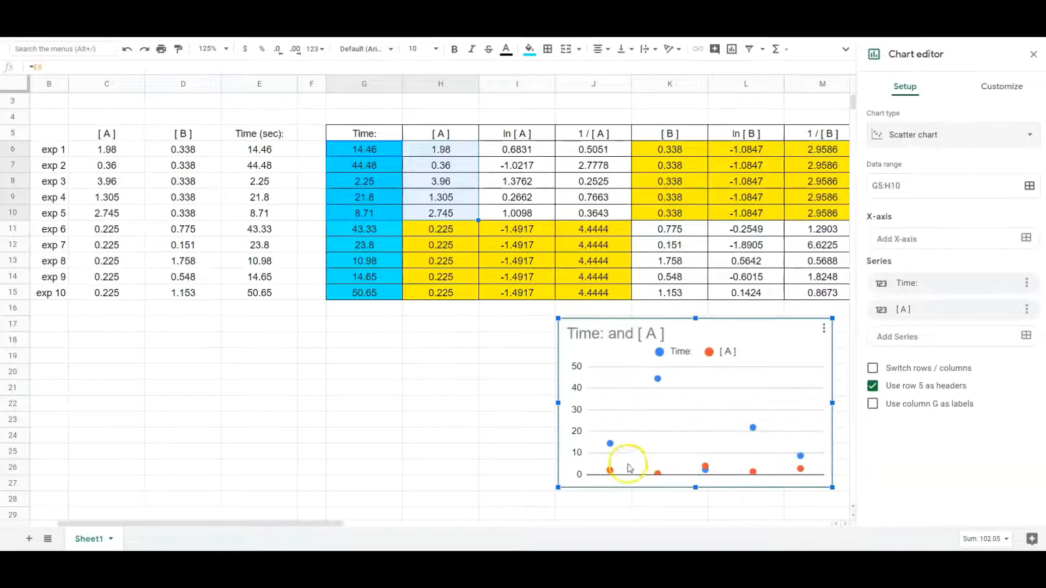
left_click(707, 354)
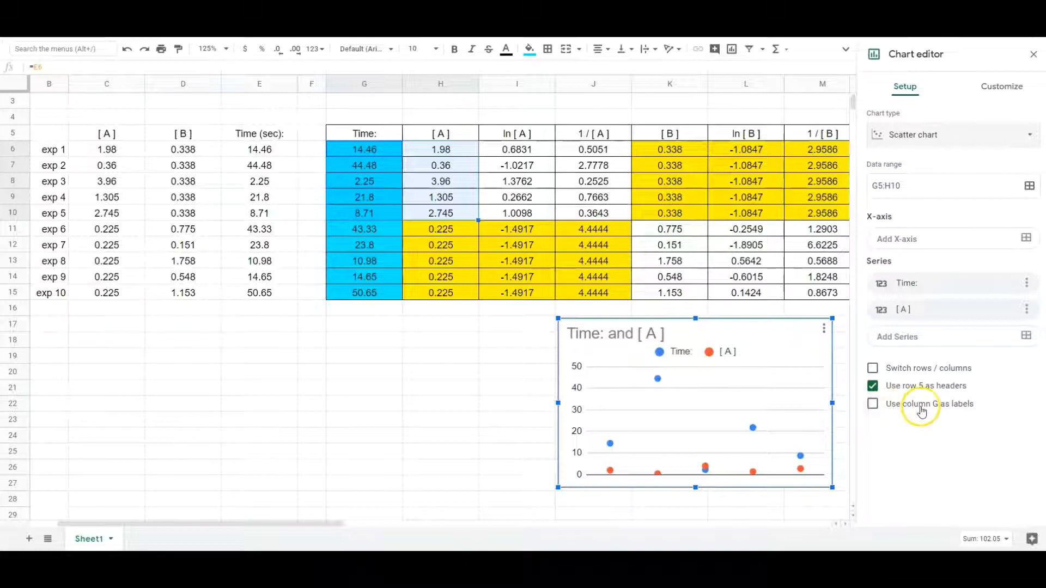
- Use column G as labels for the scatter chart and set its title to [ A ] vs Time (sec)
left_click(872, 404)
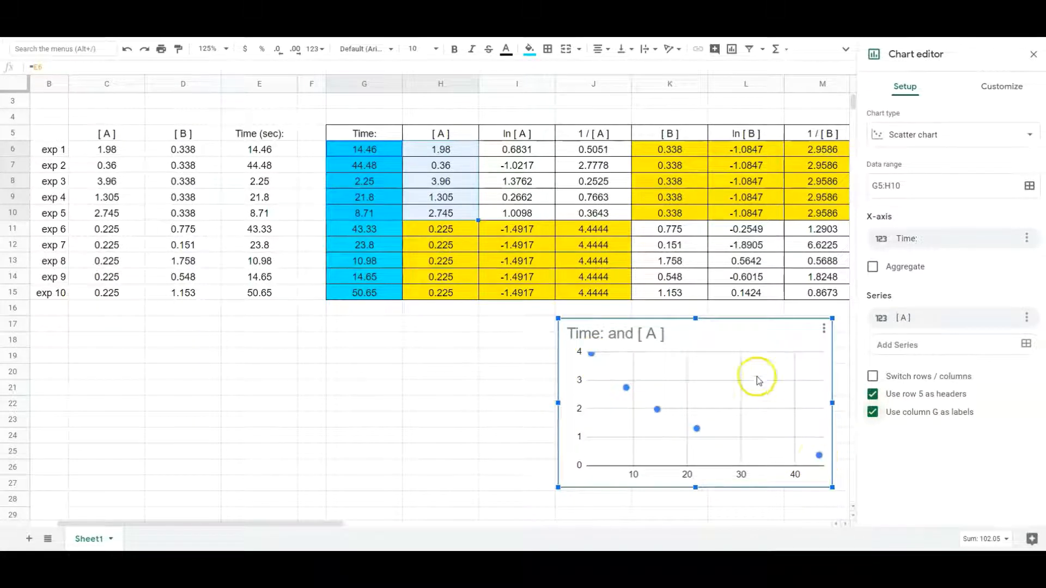
left_click(665, 336)
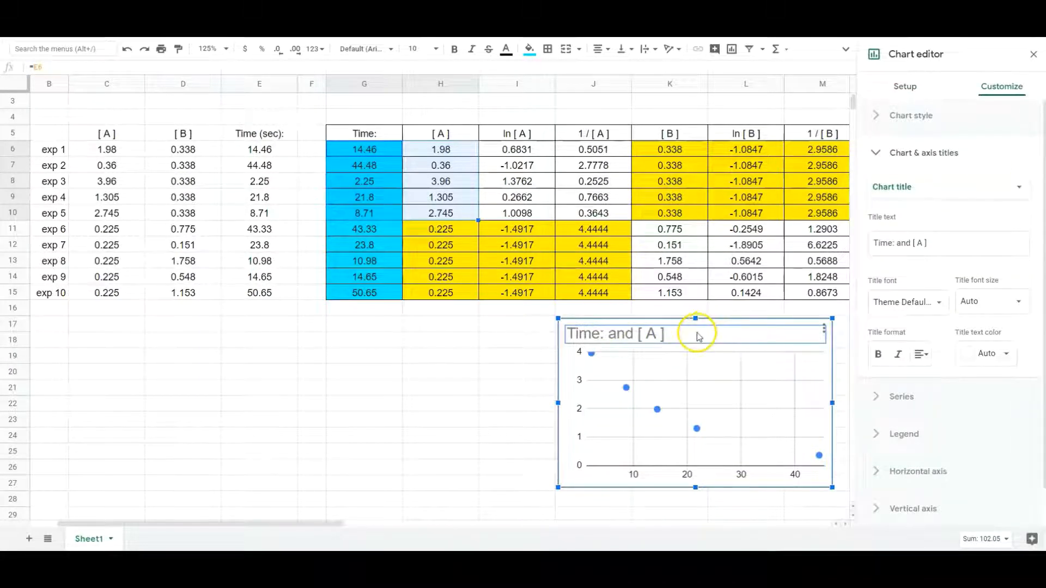
left_click(917, 243)
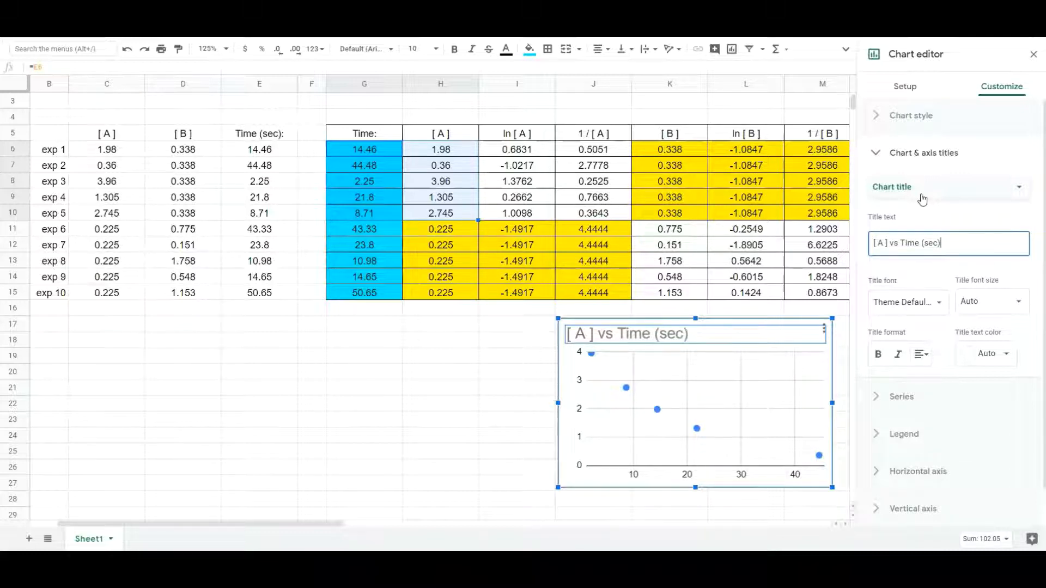
- Make the chart title bold and centre it above the plot
left_click_drag(943, 243, 866, 243)
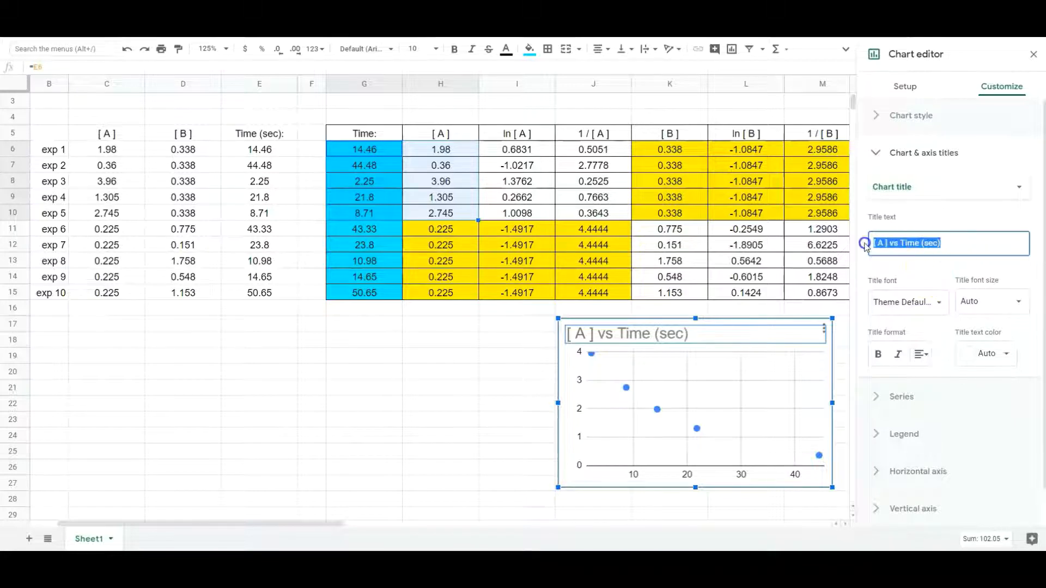
left_click(878, 354)
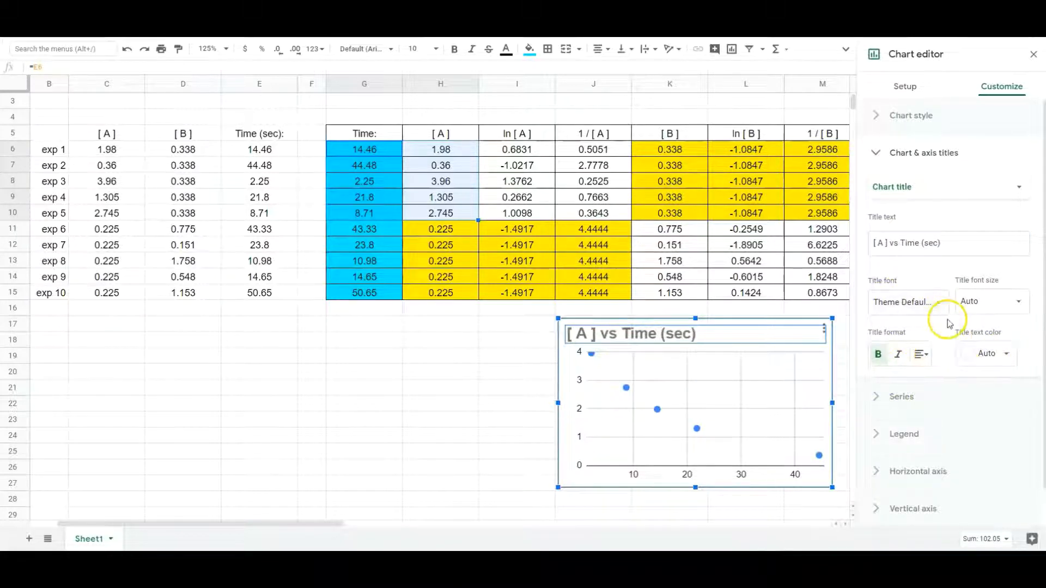
left_click(918, 356)
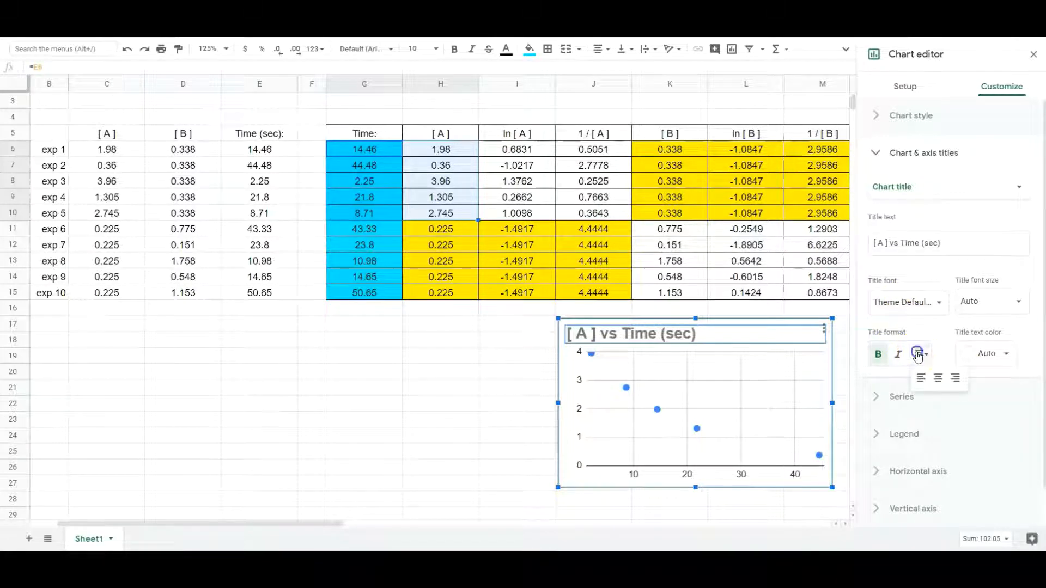
left_click(938, 377)
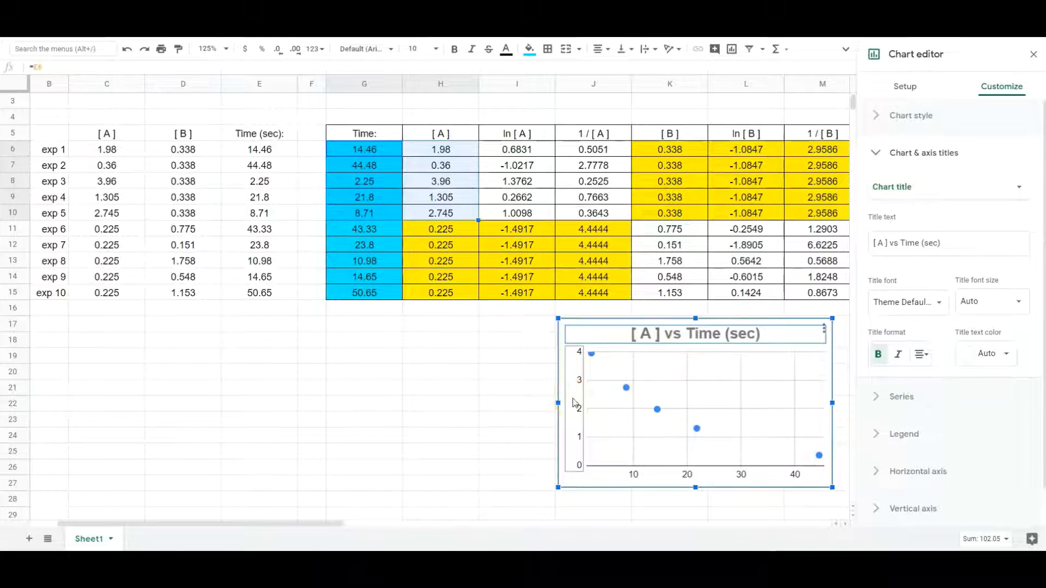
left_click(577, 424)
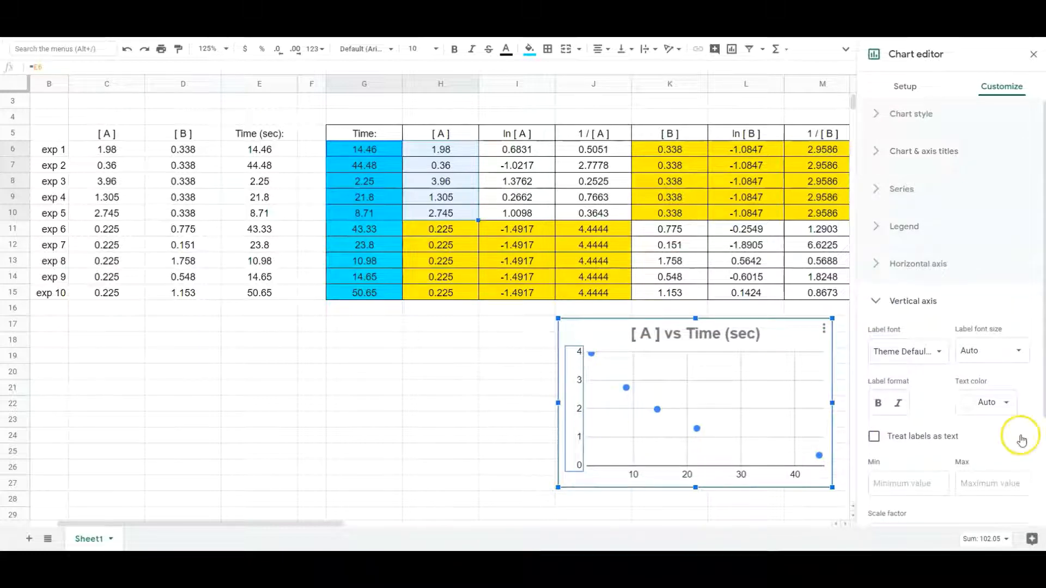
left_click(874, 437)
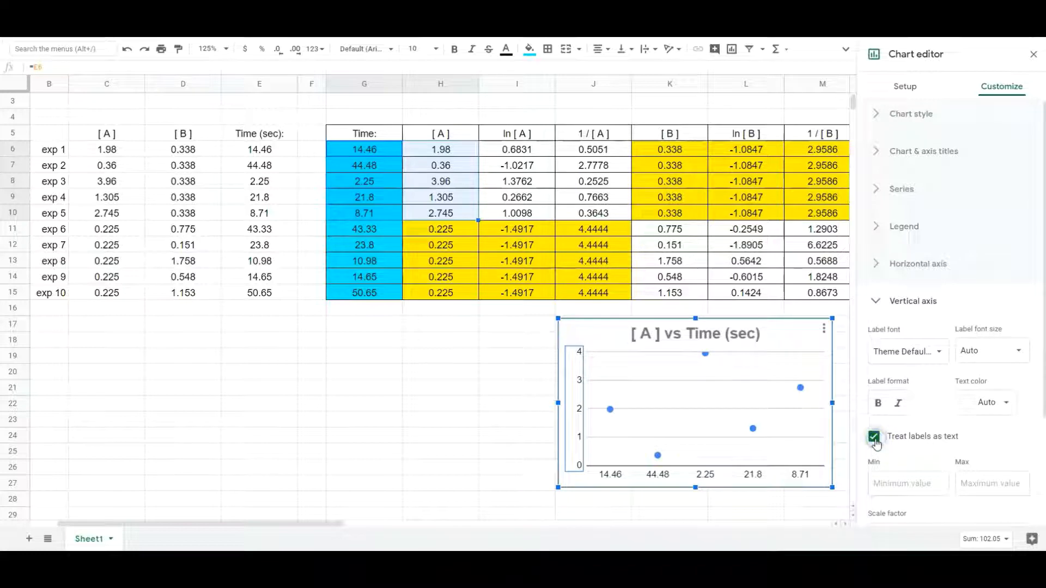
left_click(873, 436)
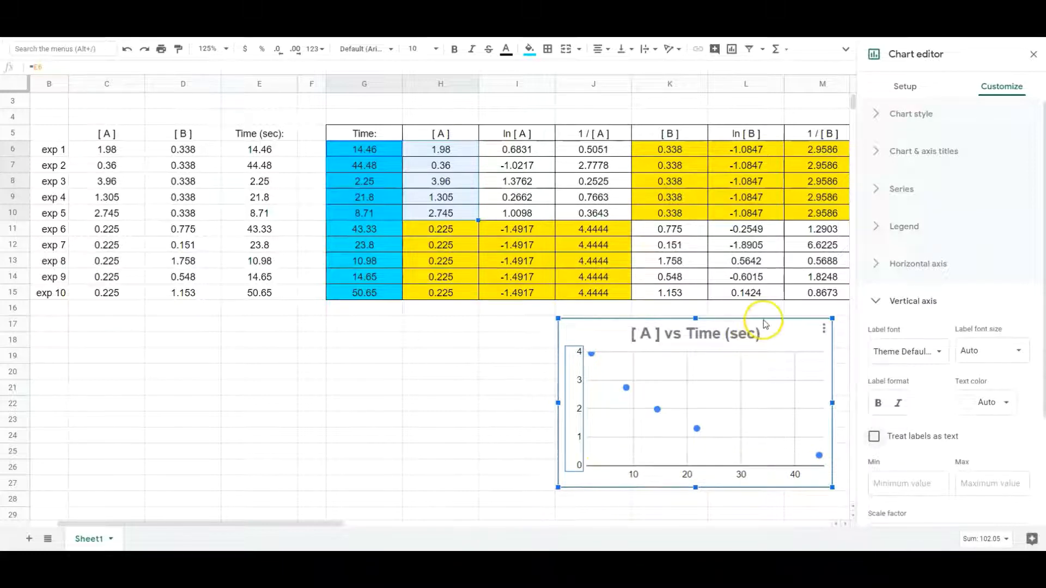
- Move the [ A ] vs Time (sec) chart beneath the experiment data in columns B to E and shrink it slightly
left_click_drag(763, 320, 244, 322)
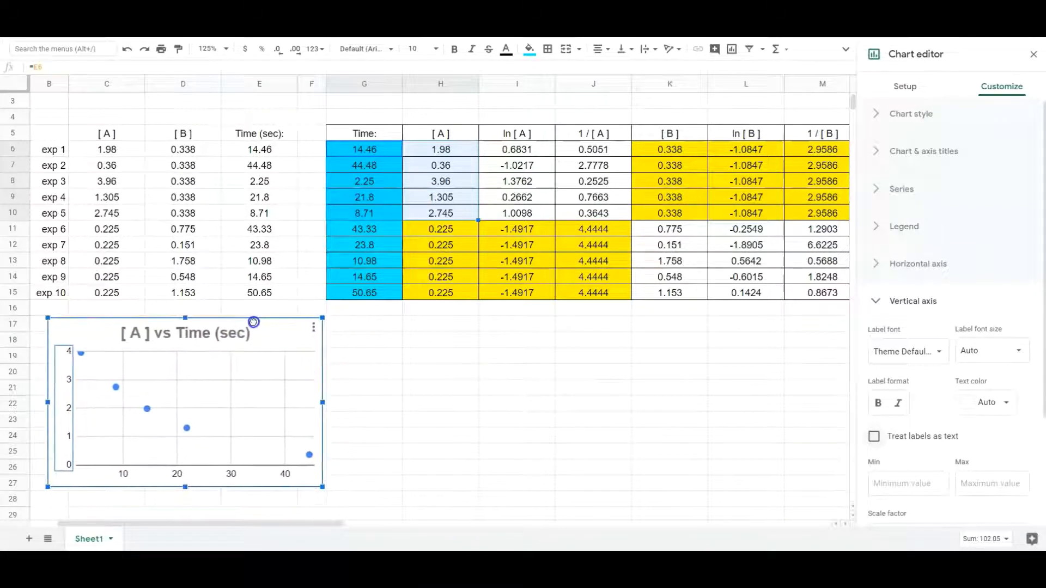
left_click_drag(322, 487, 309, 479)
left_click(345, 386)
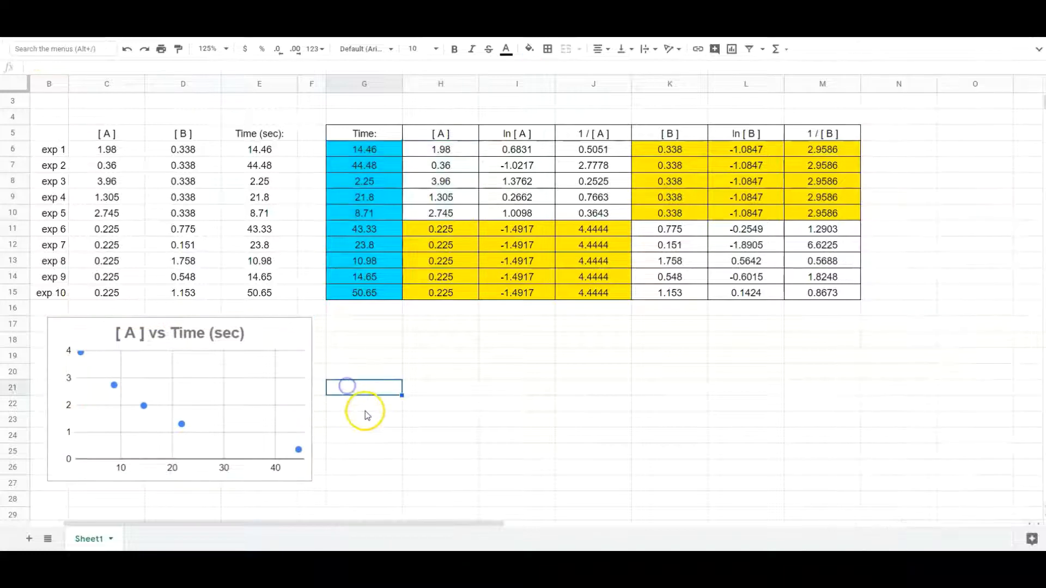
- Copy the [ A ] vs Time (sec) chart and paste the duplicate at cell G17
left_click(271, 331)
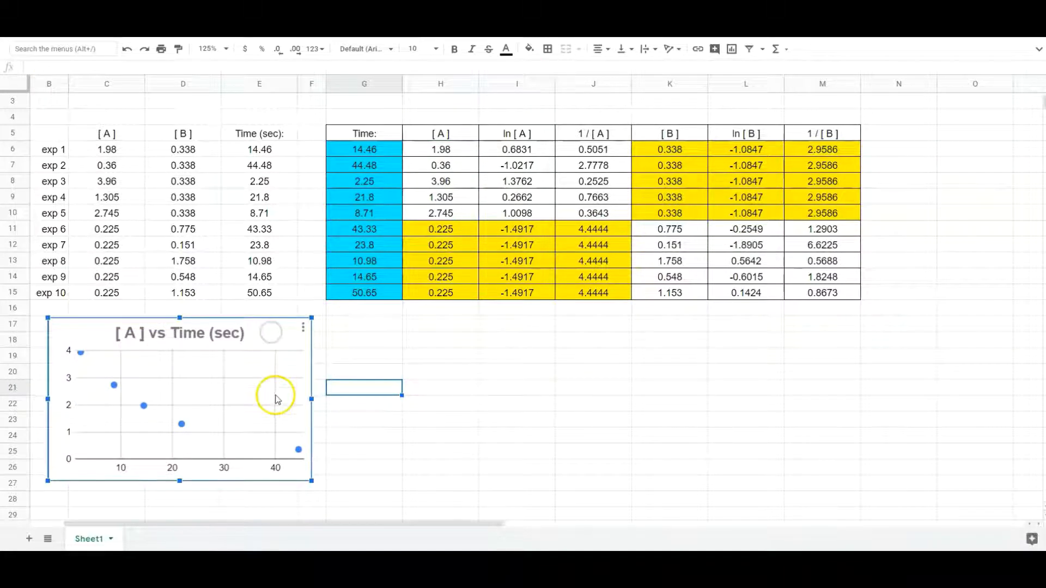
left_click(303, 328)
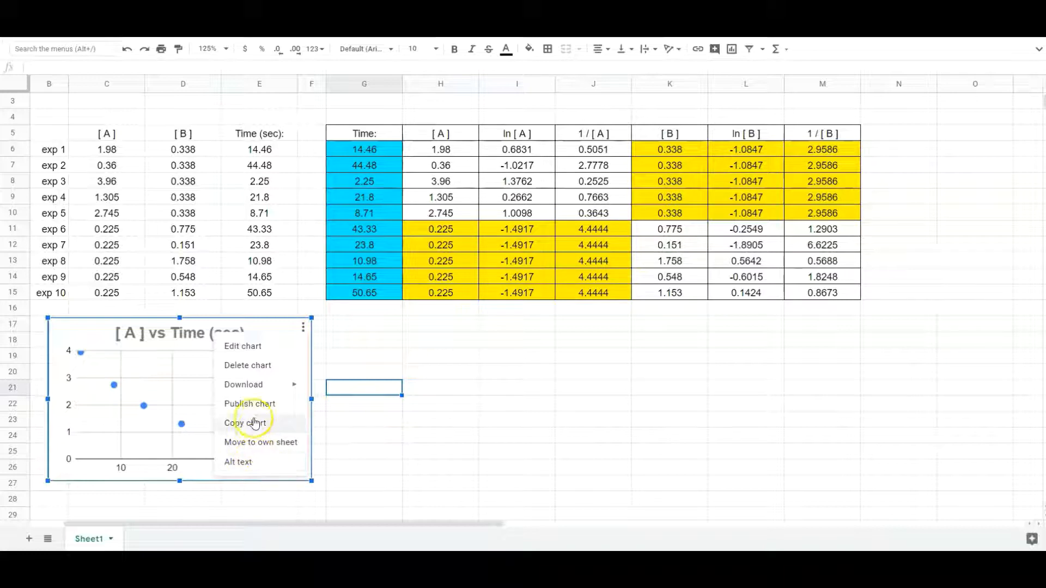
left_click(271, 447)
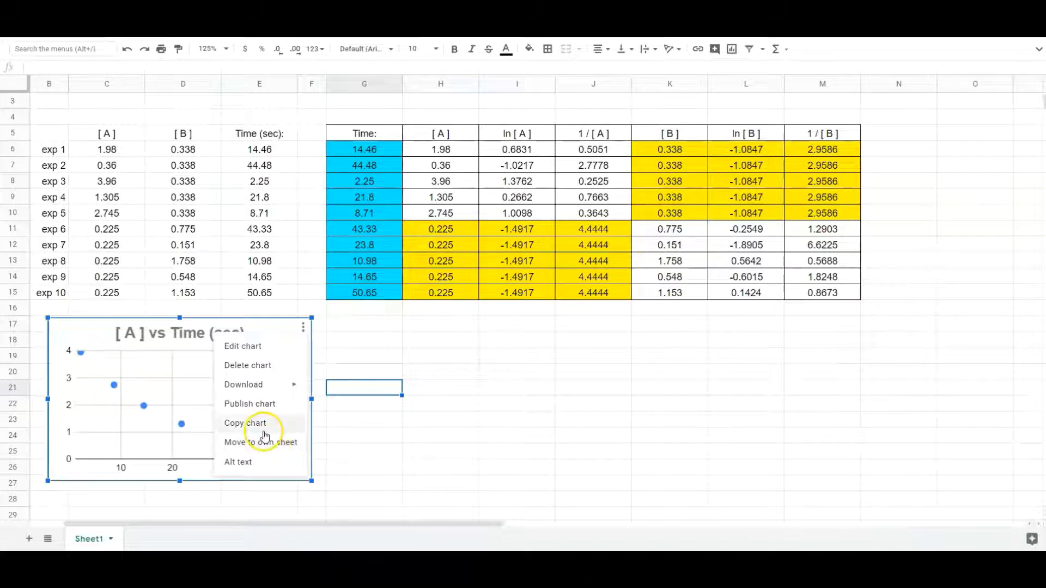
left_click(258, 426)
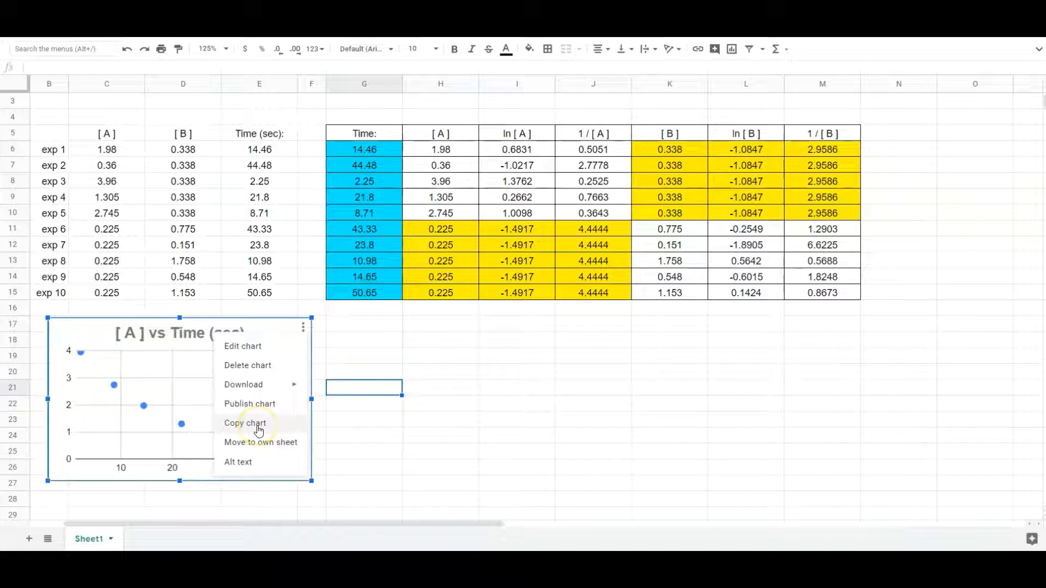
left_click(257, 426)
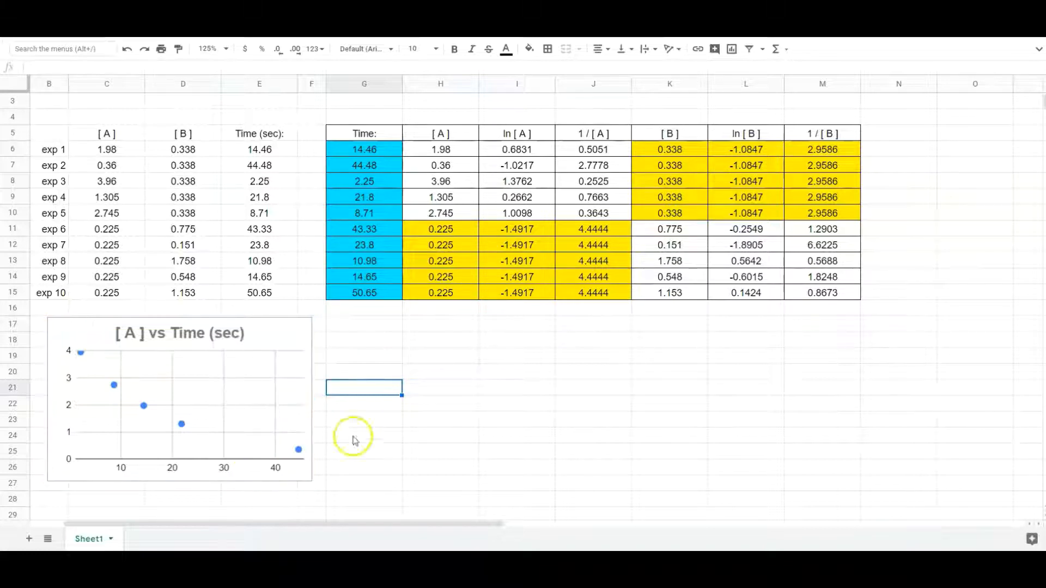
right_click(383, 328)
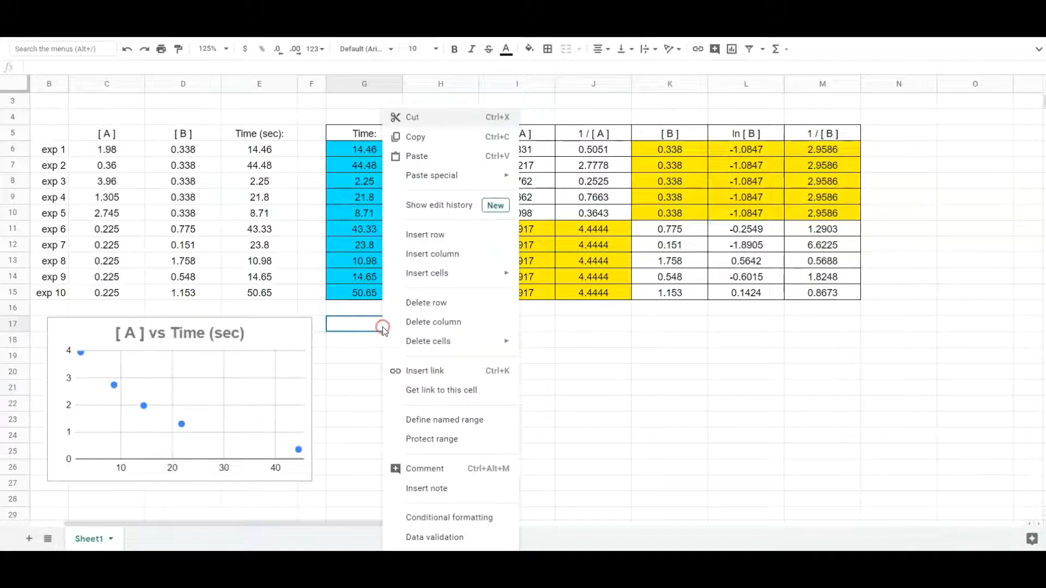
left_click(425, 157)
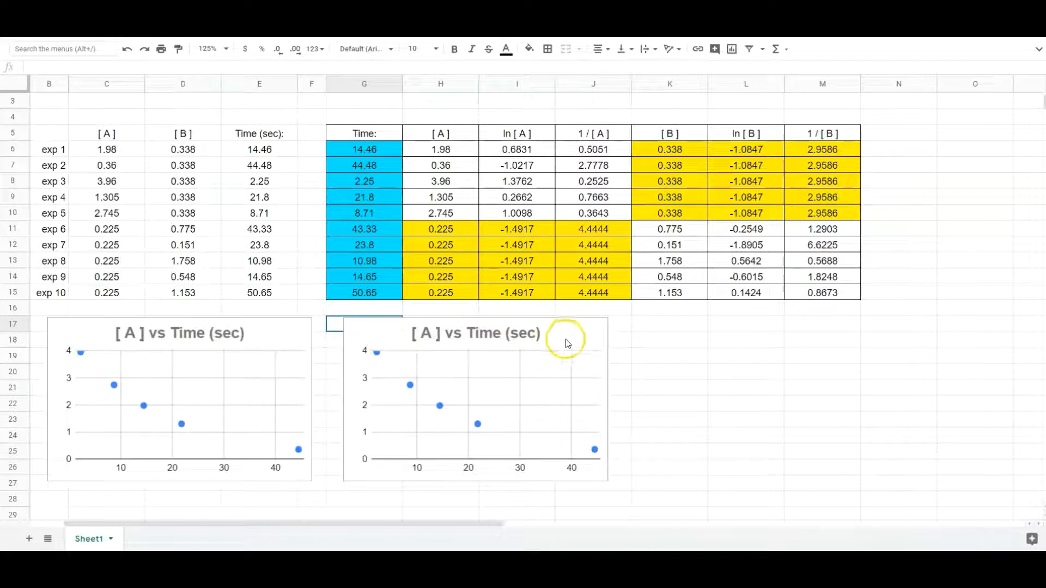
- Change the title of the pasted chart beside the original to ln [ A ] vs Time (sec)
left_click(589, 340)
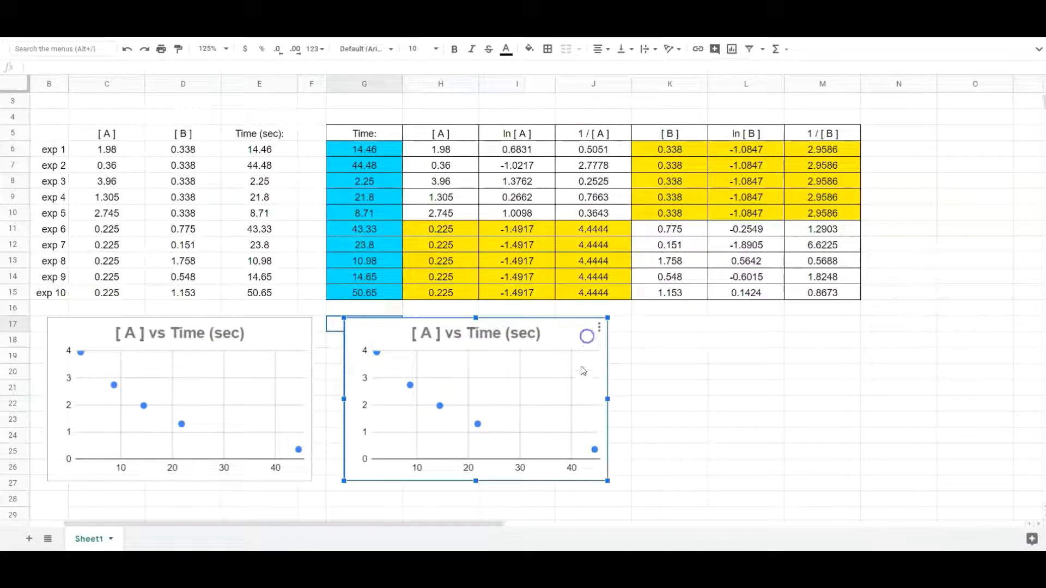
left_click(600, 325)
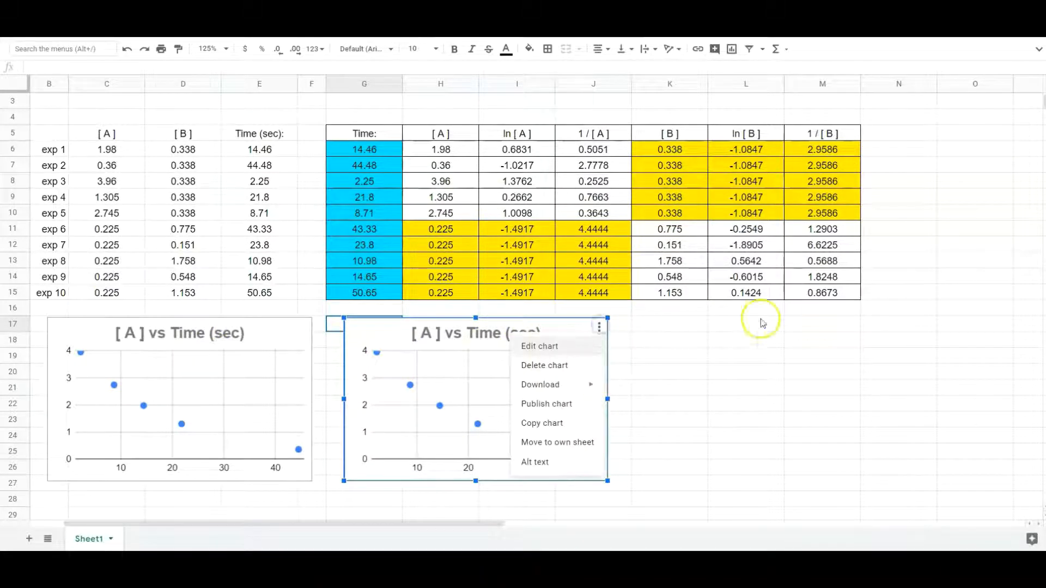
left_click(538, 347)
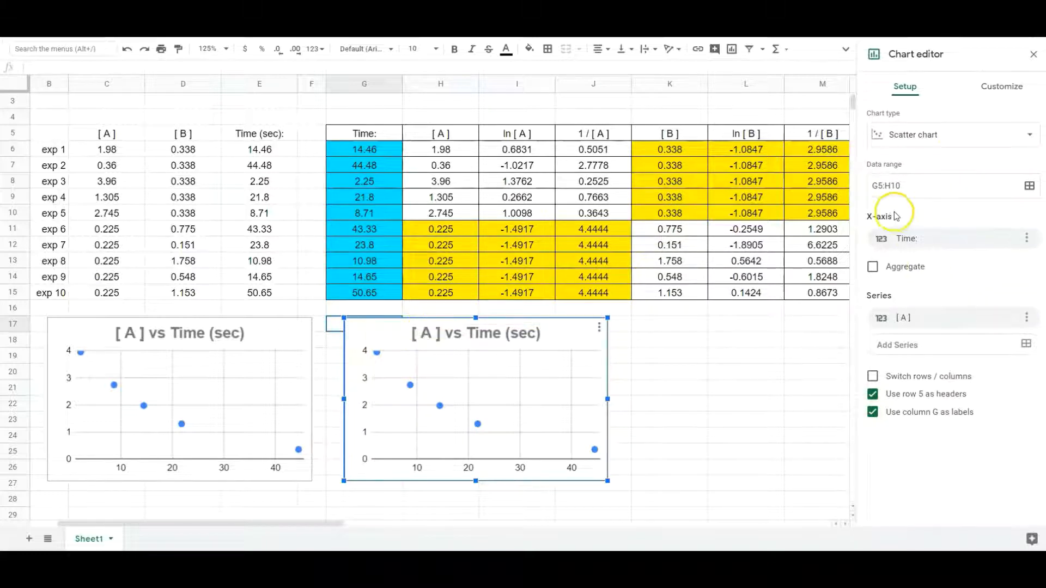
double_click(413, 335)
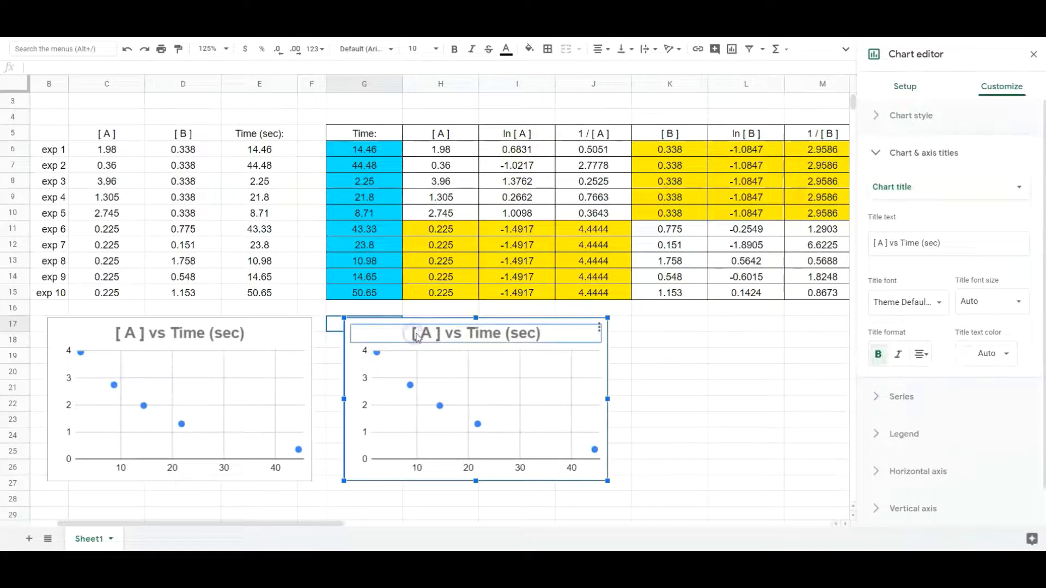
left_click(874, 243)
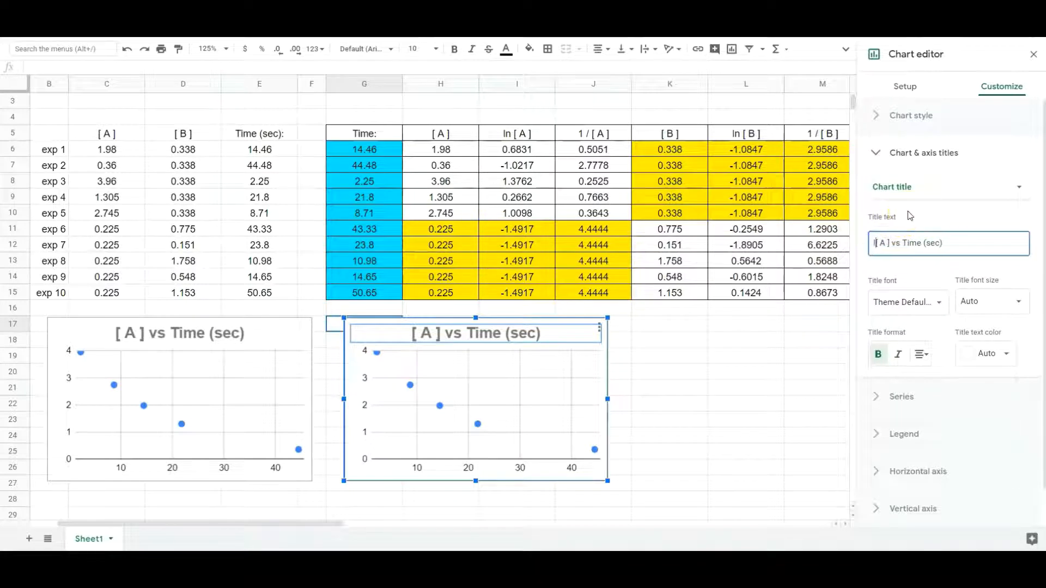
type("ln")
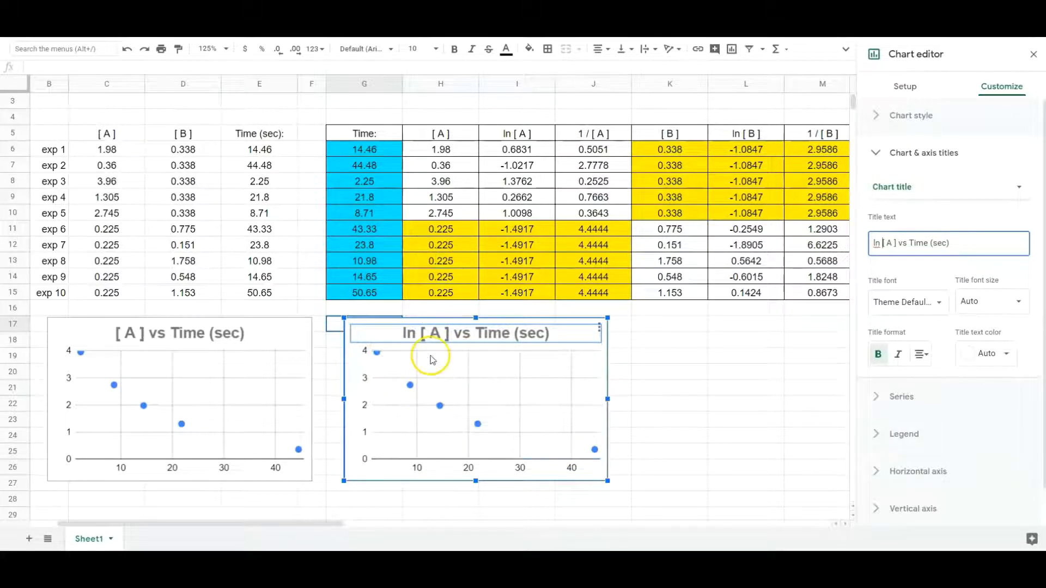
- Set the data range of the ln [ A ] vs Time (sec) chart to G5:G10,I5:I10
left_click(524, 148)
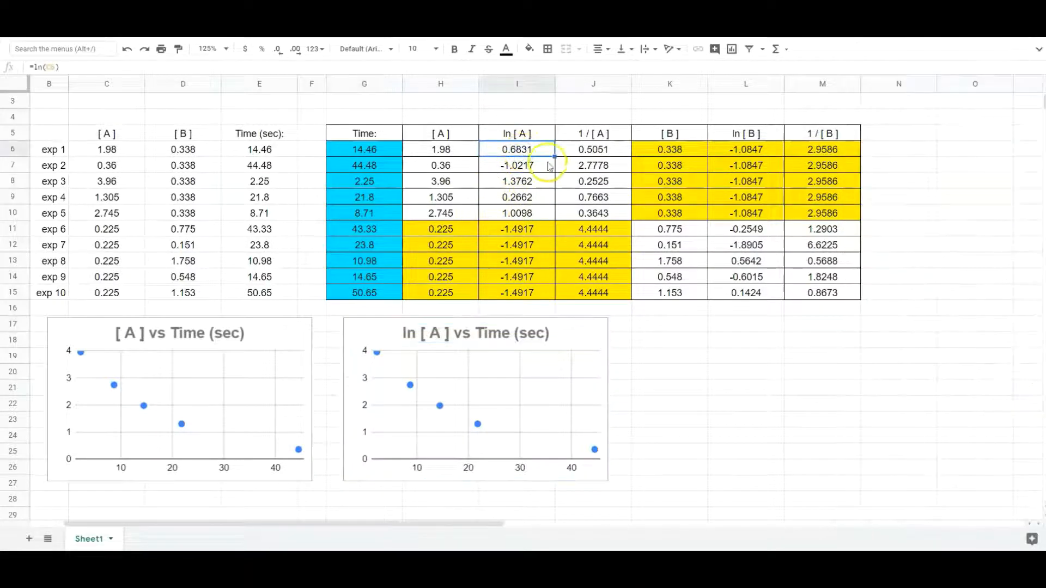
left_click(471, 363)
left_click(599, 327)
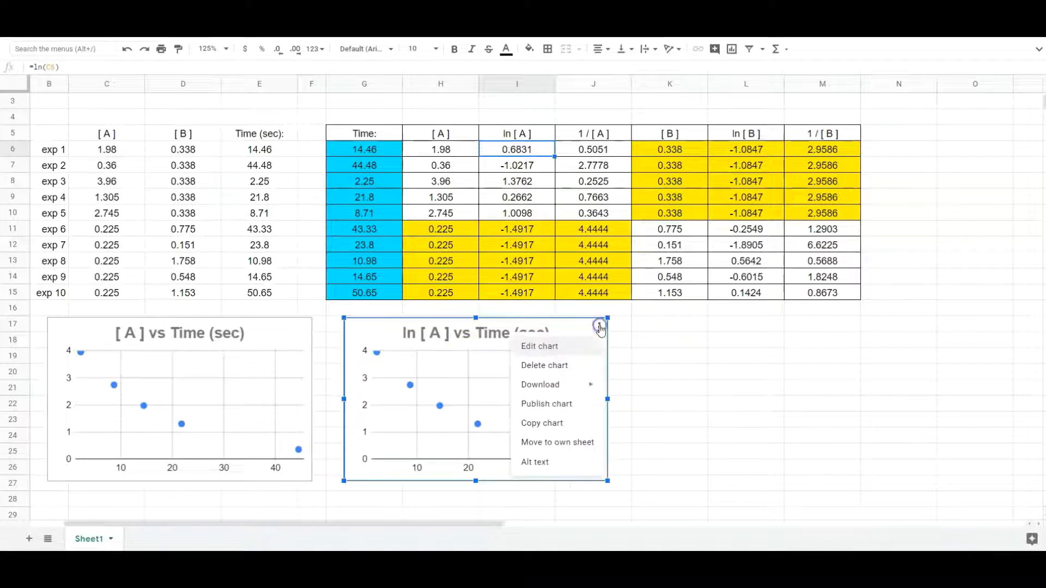
left_click(562, 347)
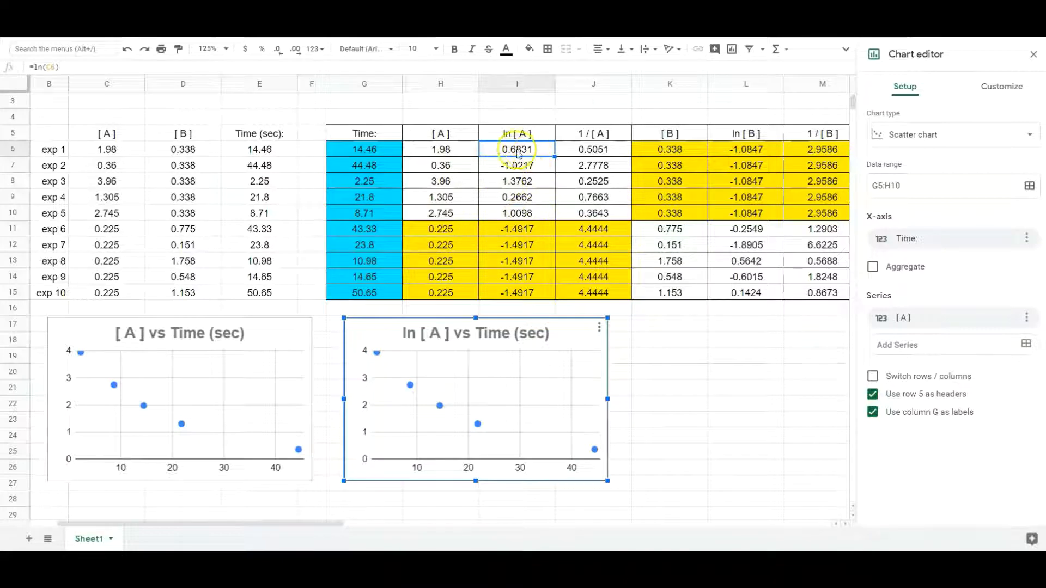
left_click(891, 186)
left_click(906, 184)
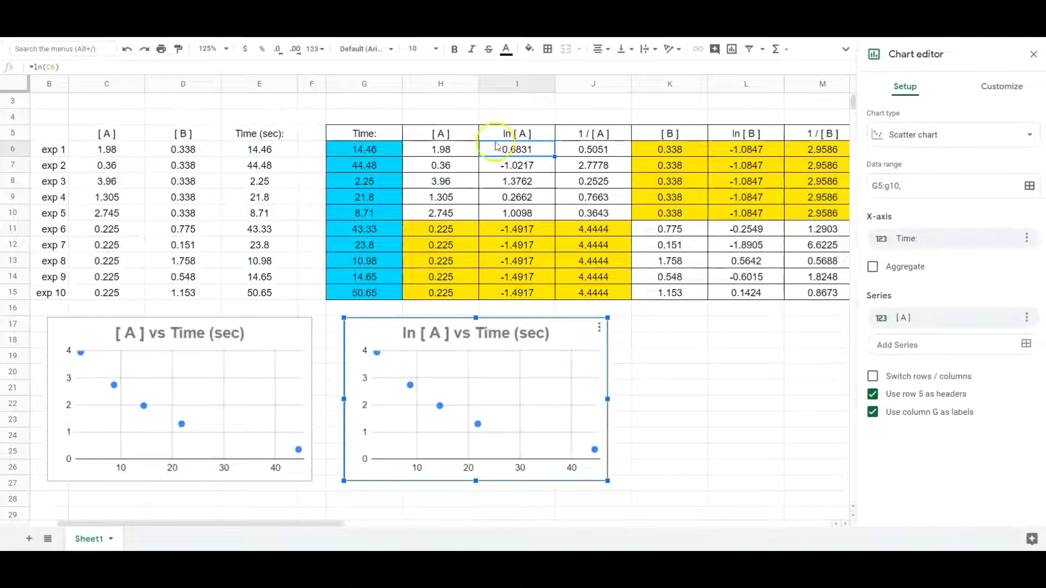
type(",")
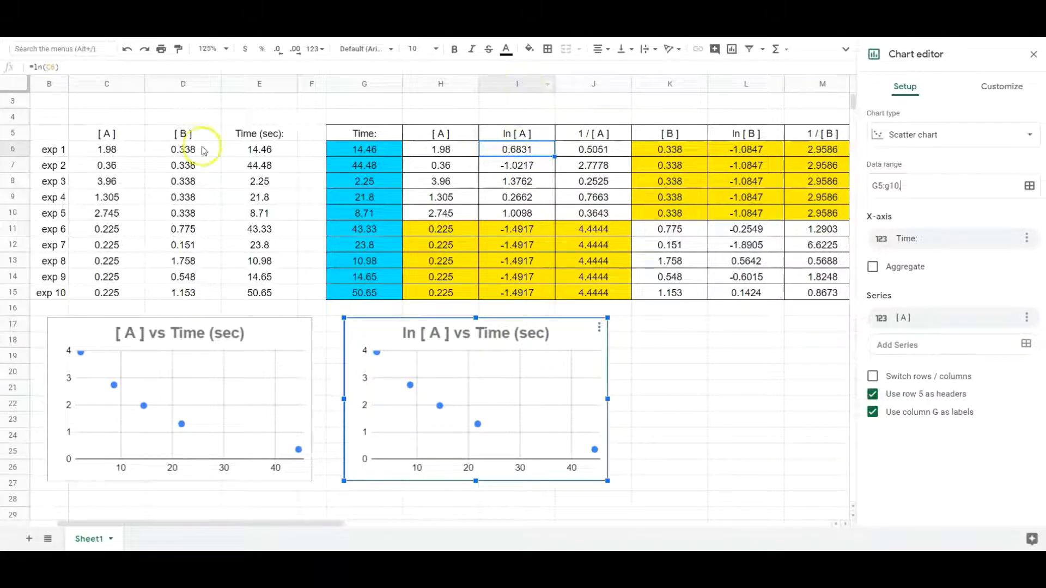
key("BackSpace")
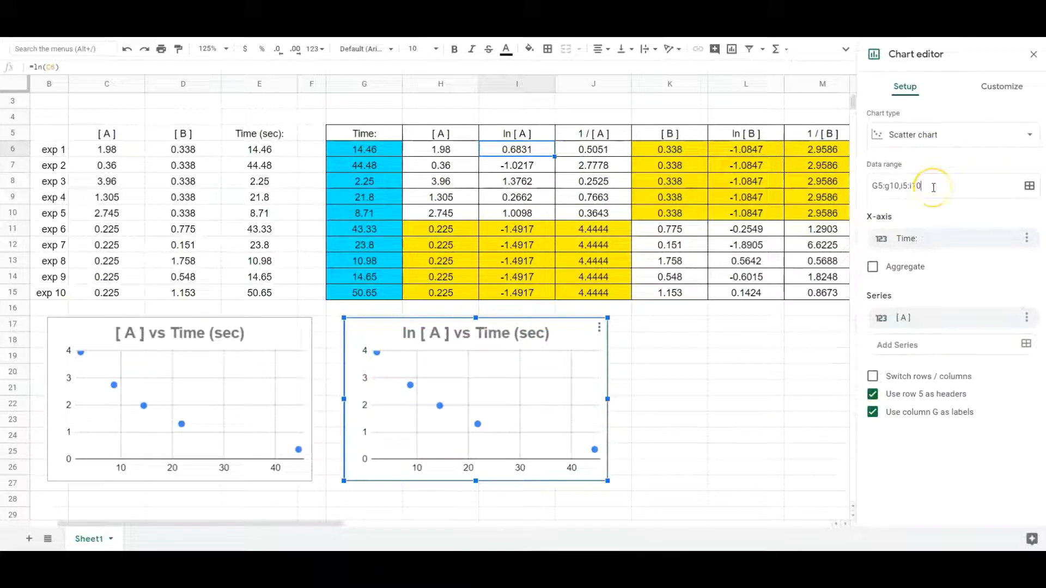
key("Return")
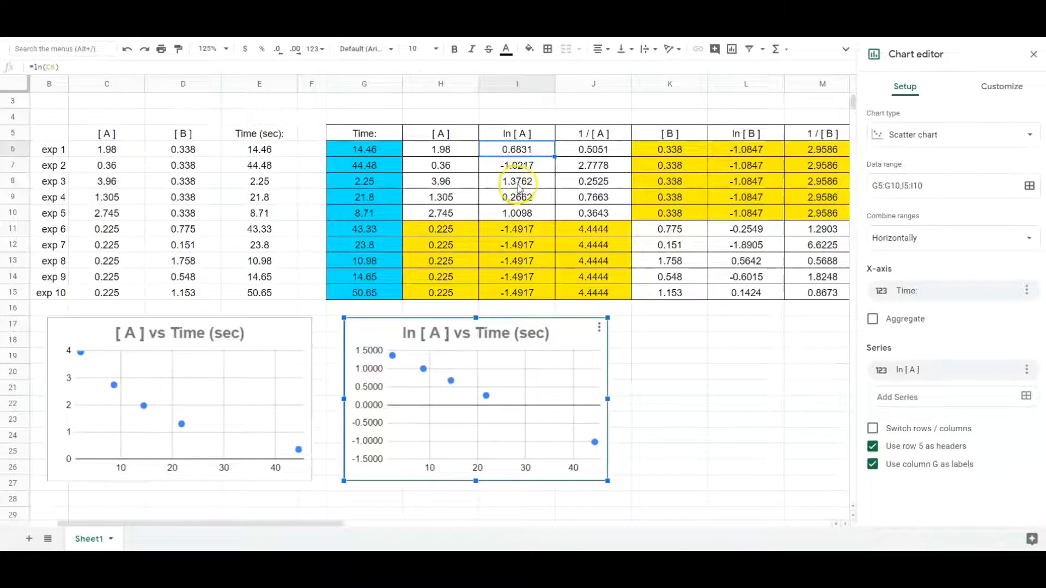
left_click(393, 356)
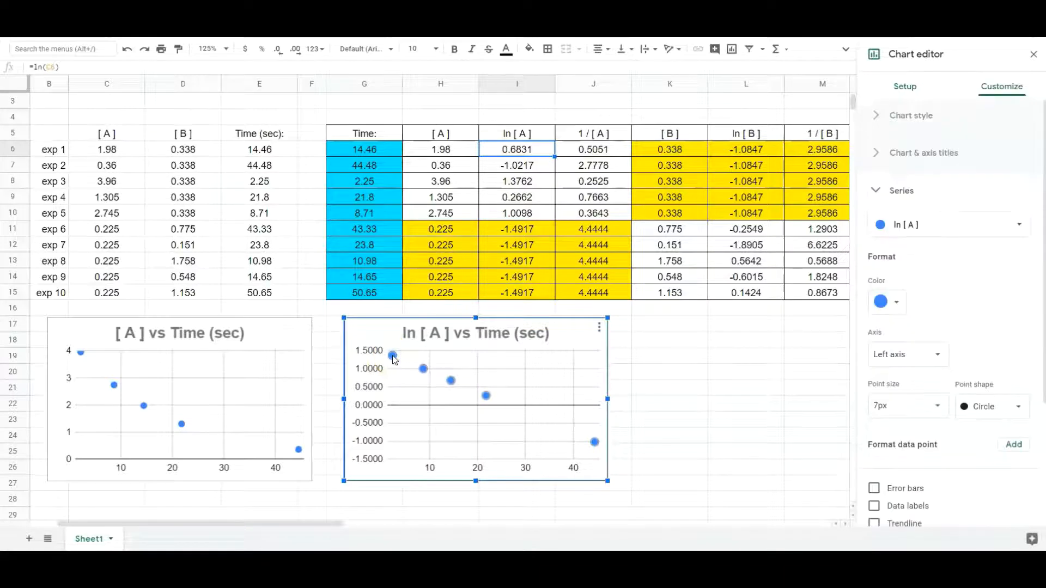
scroll(934, 397, "down", 3)
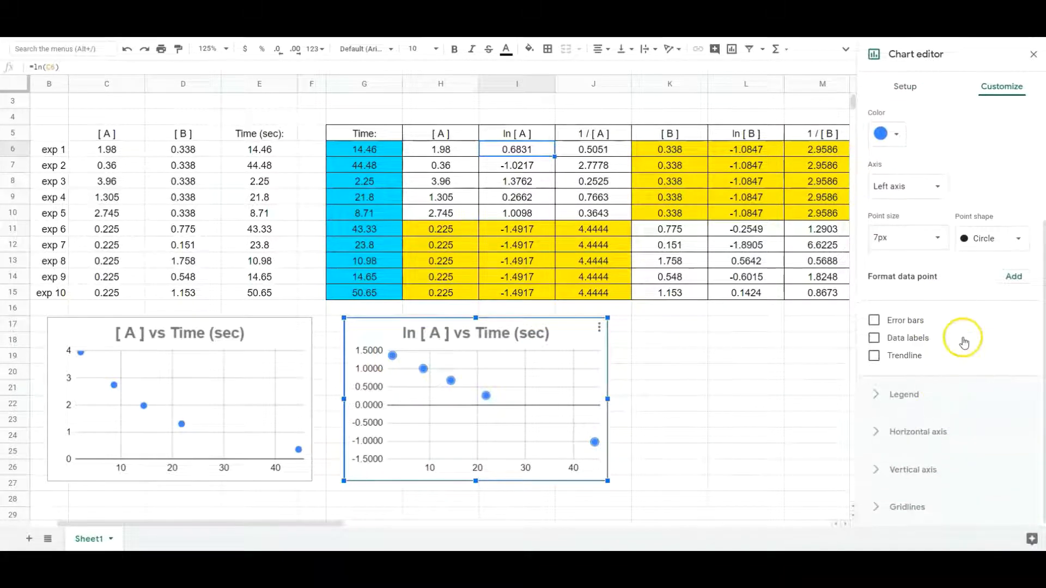
scroll(942, 327, "up", 2)
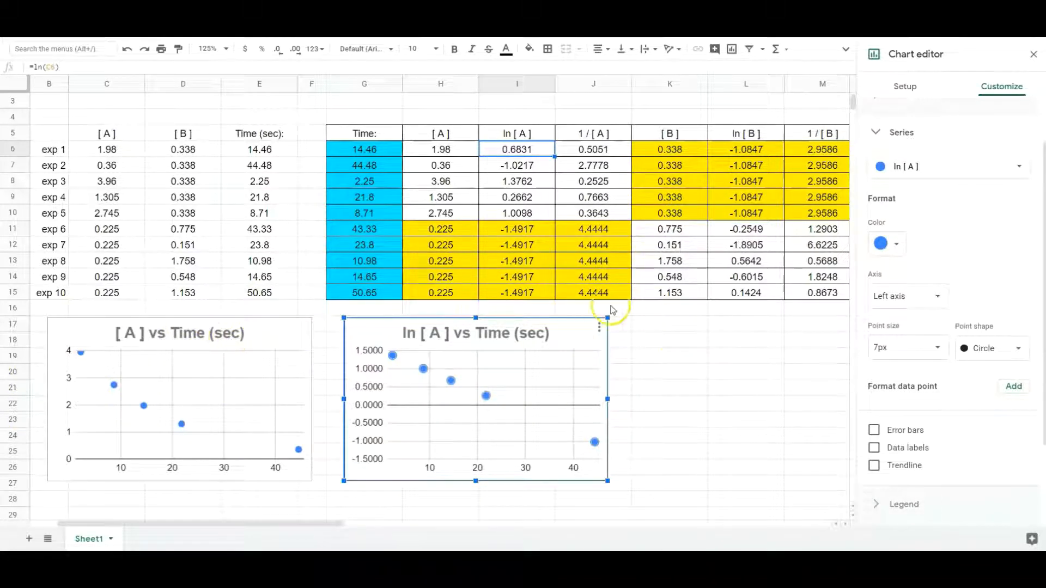
- Paste another copy of the [ A ] vs Time (sec) chart at cell K17
left_click(656, 328)
right_click(655, 328)
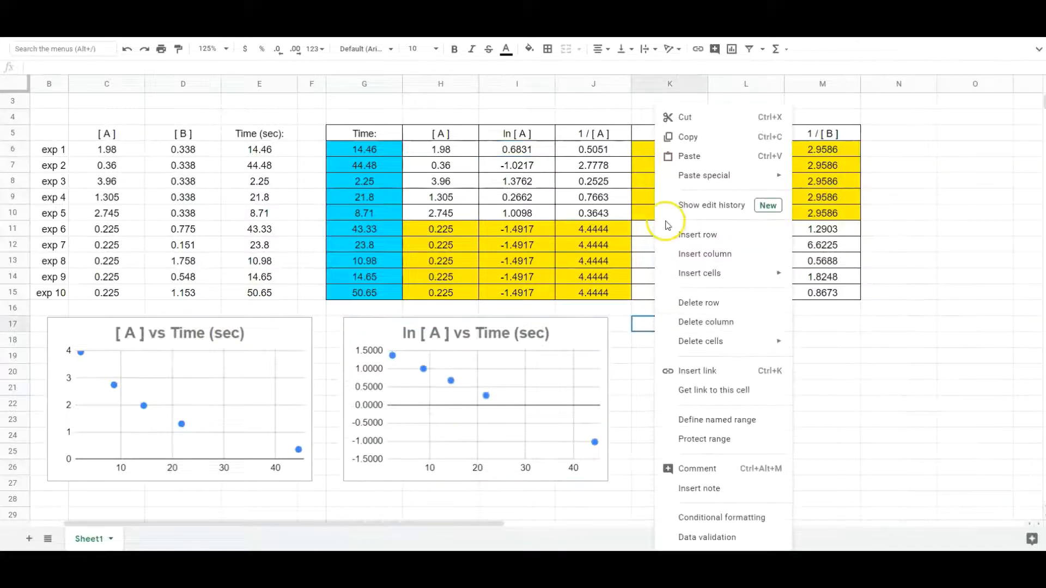
left_click(689, 159)
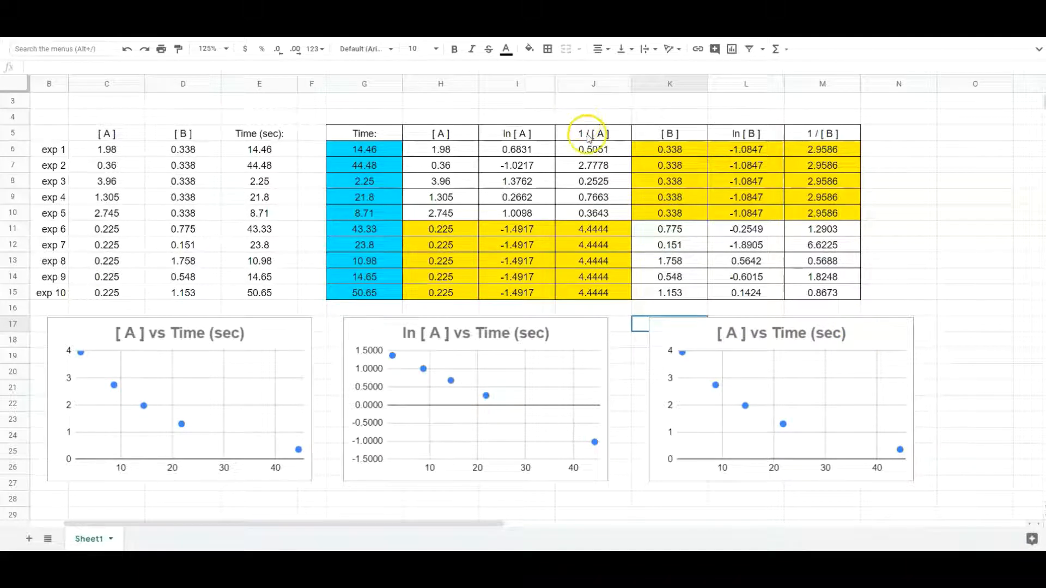
- Change the title of the third chart to 1 / [ A ] vs Time (sec) and close the chart editor
left_click(720, 338)
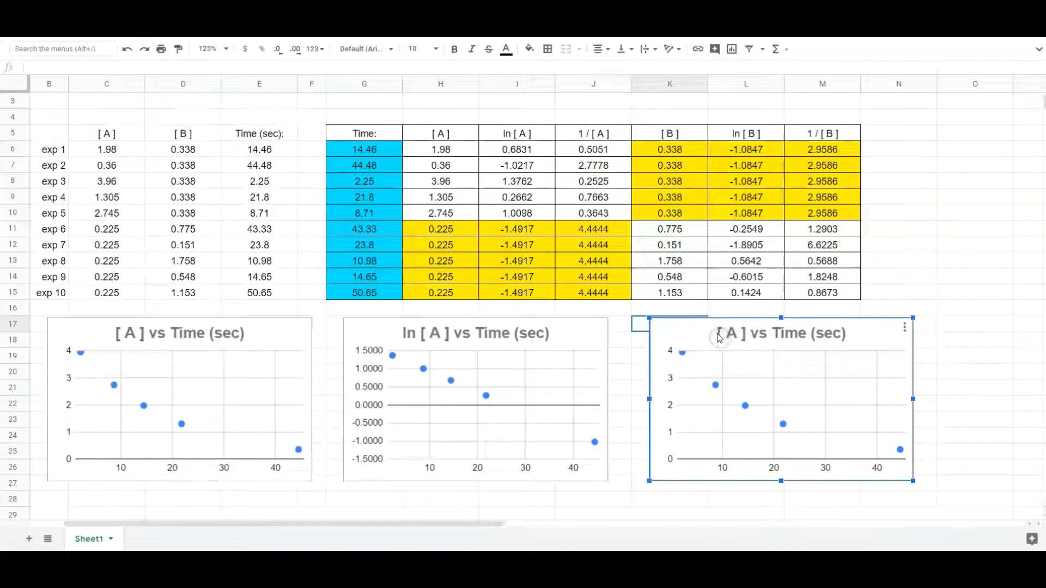
left_click(904, 328)
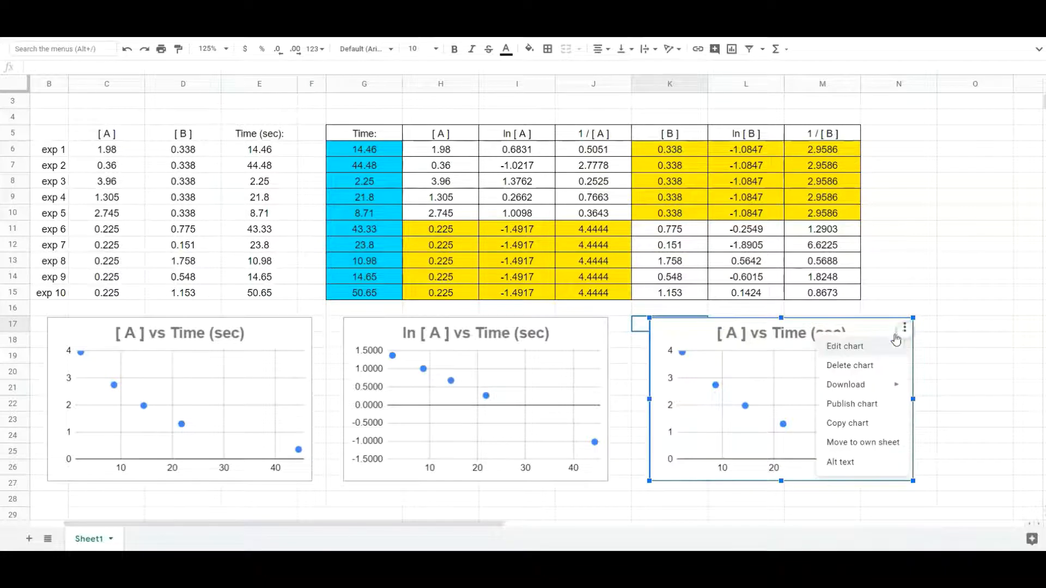
left_click(722, 341)
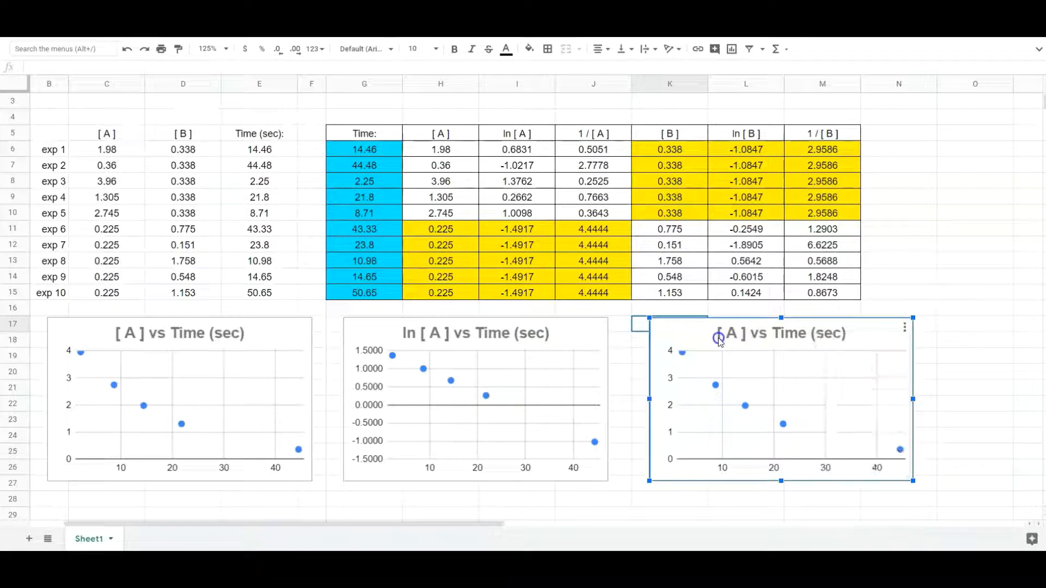
left_click(905, 327)
left_click(858, 346)
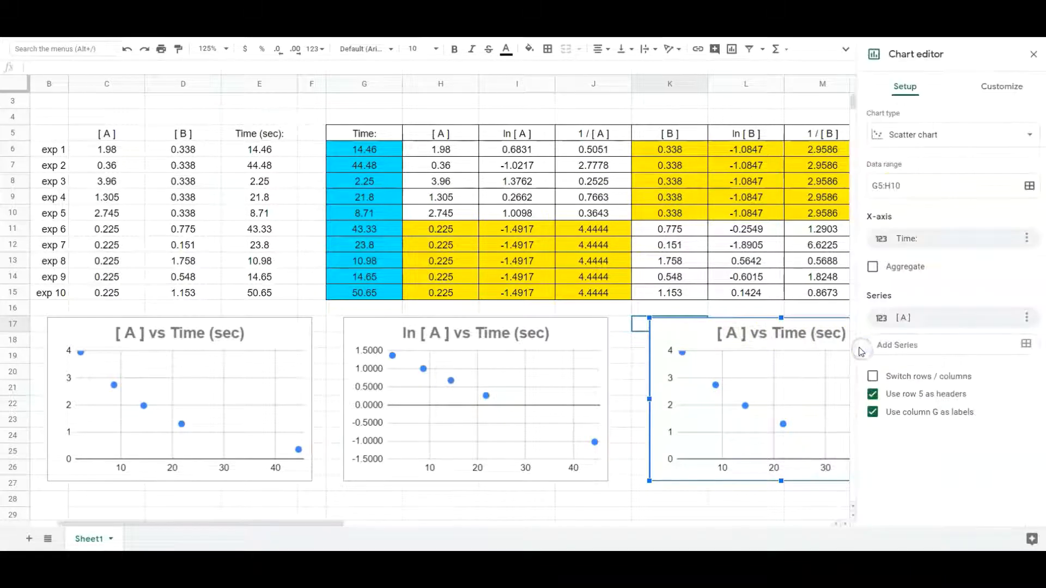
left_click(717, 340)
left_click(873, 242)
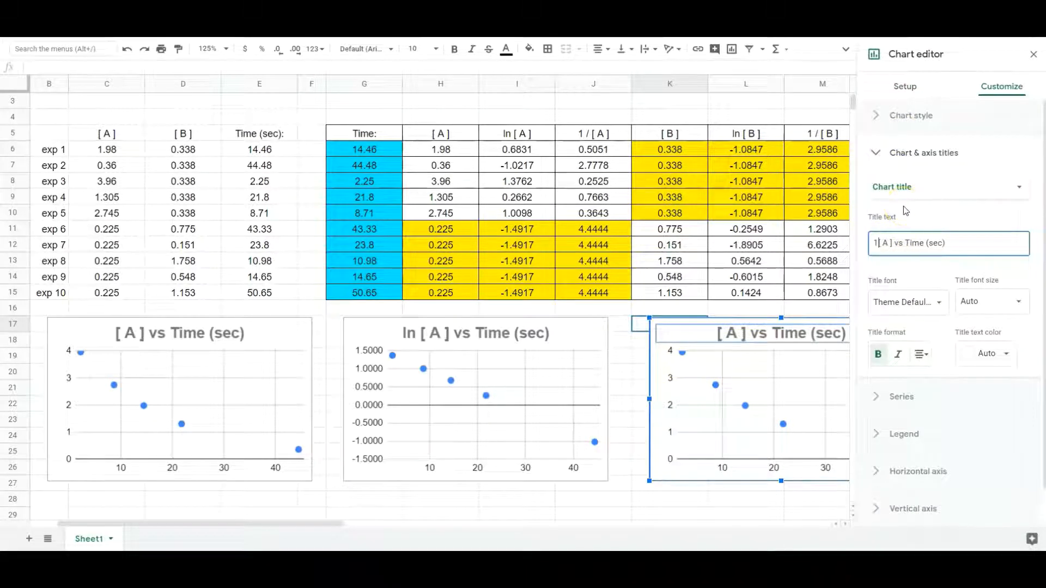
type("1 /")
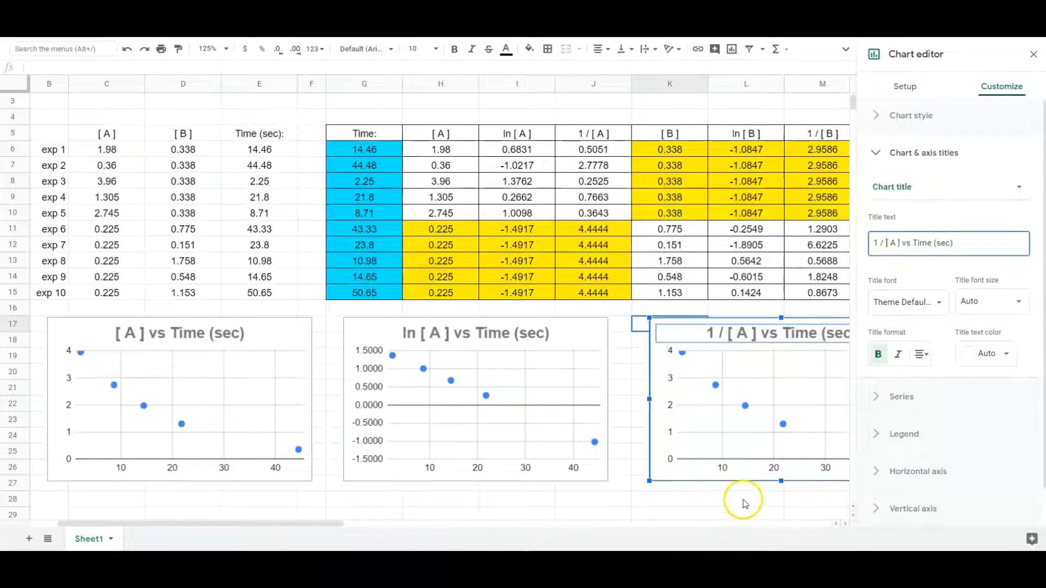
left_click(1027, 58)
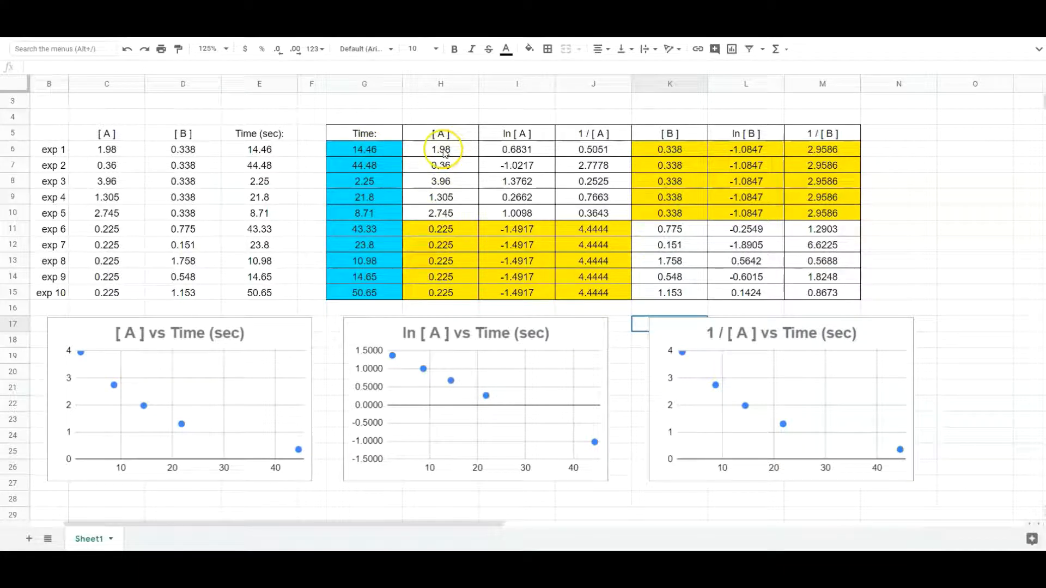
- Set the data range of the 1 / [ A ] vs Time (sec) chart to G5:G10,J5:J10 and close the chart editor
left_click(890, 334)
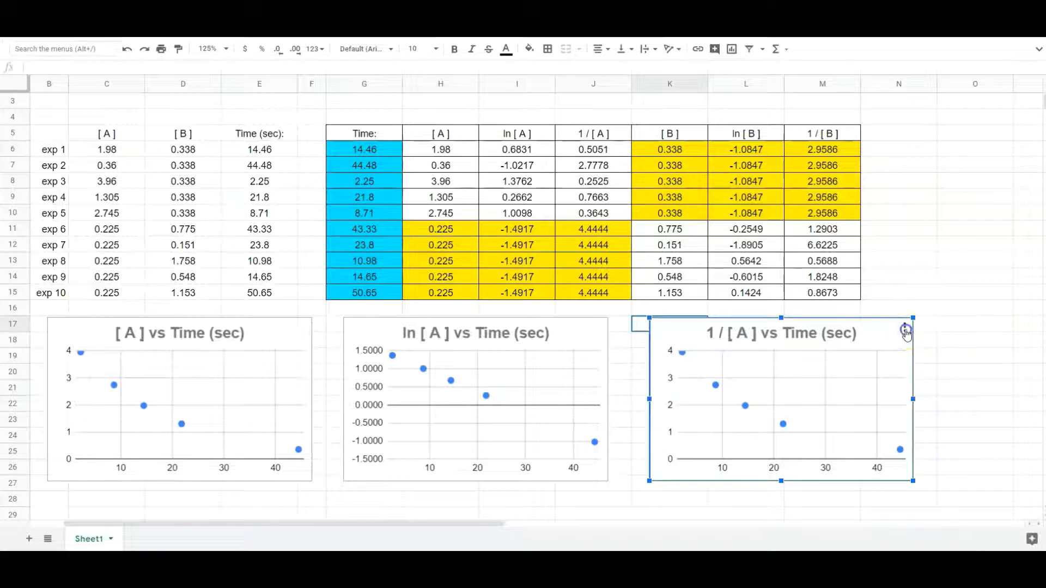
left_click(904, 329)
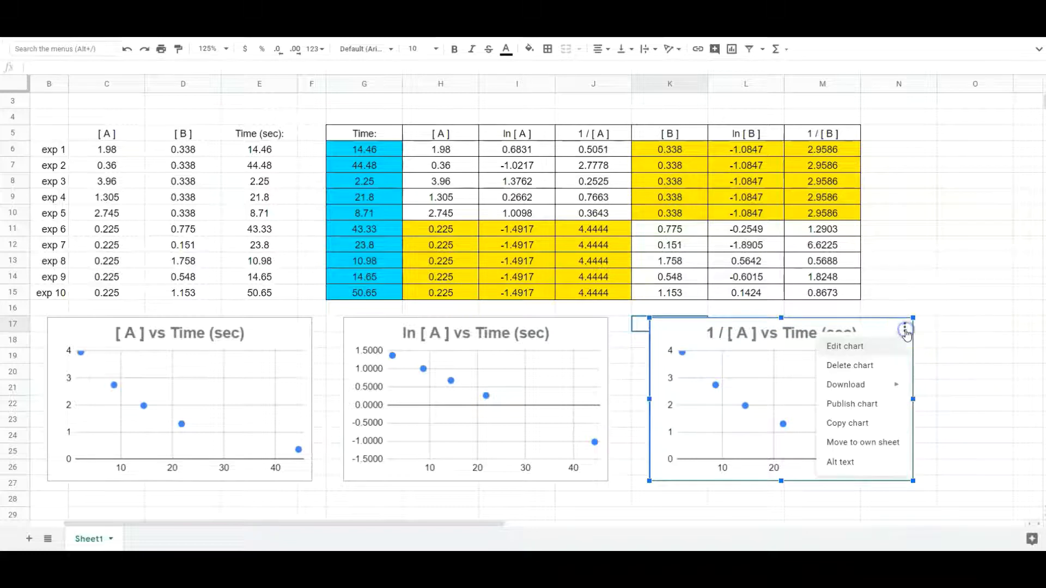
left_click(844, 347)
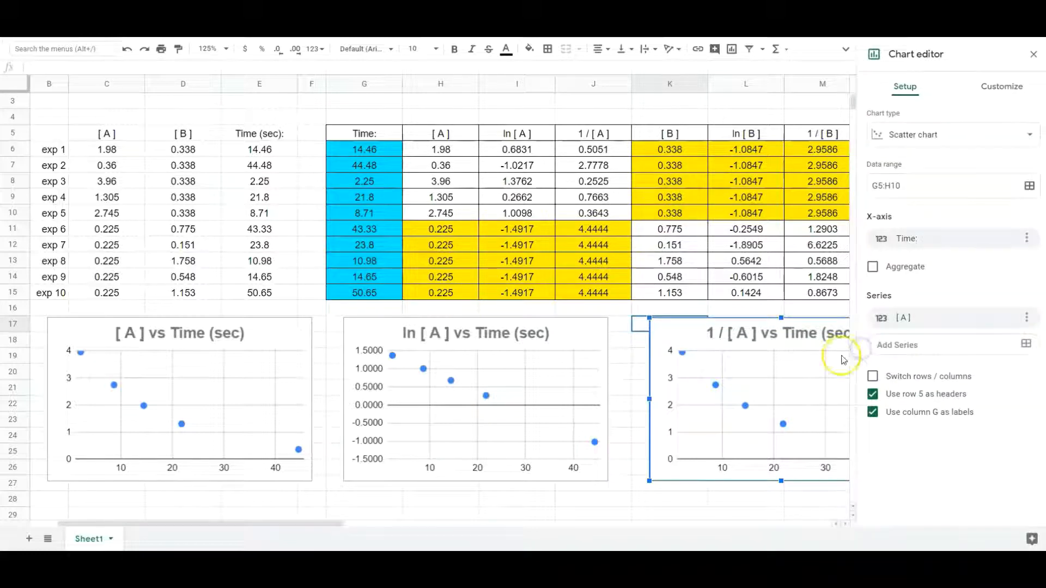
left_click(890, 186)
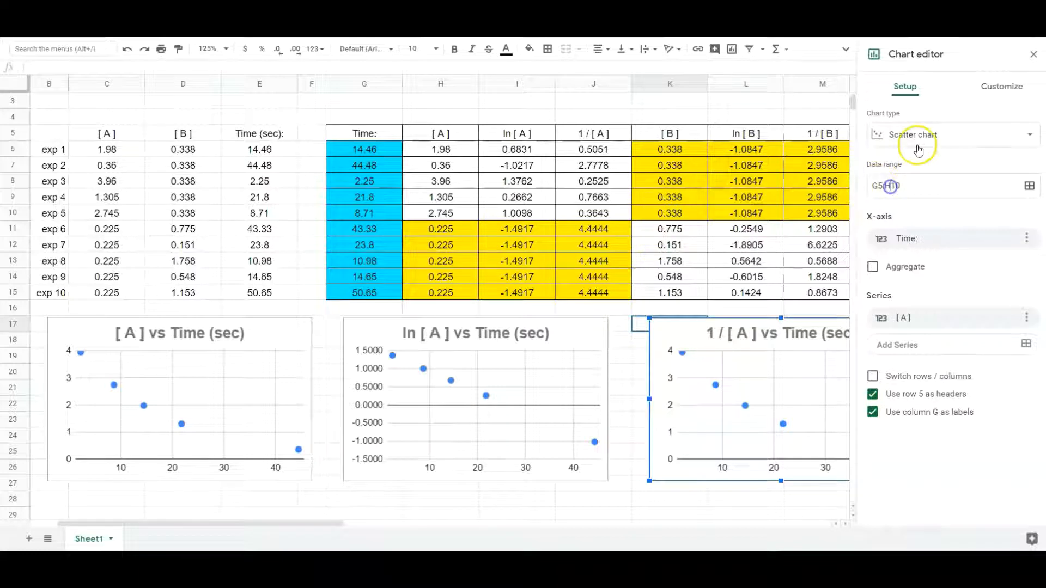
key("BackSpace")
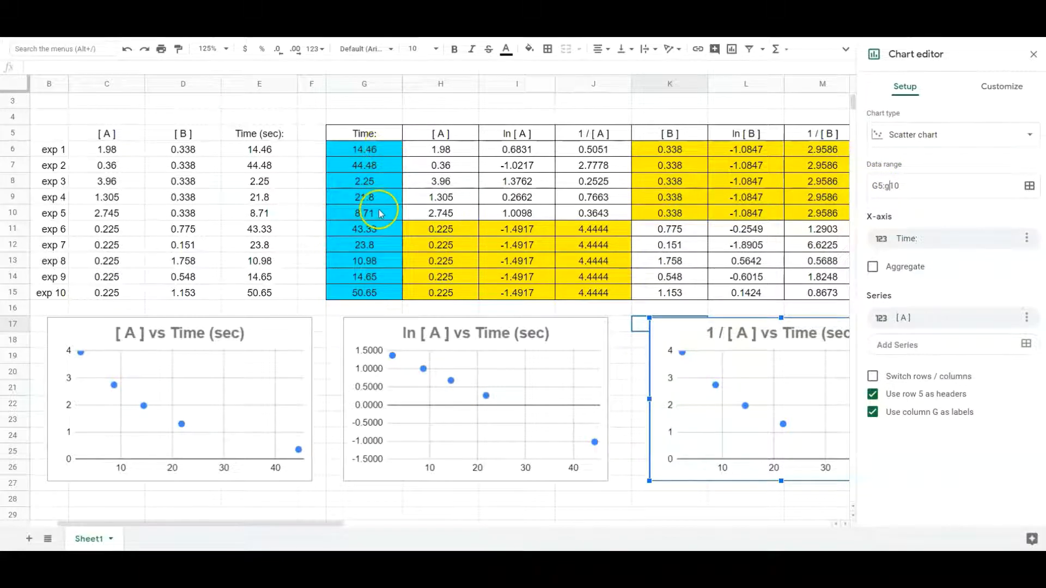
left_click(920, 184)
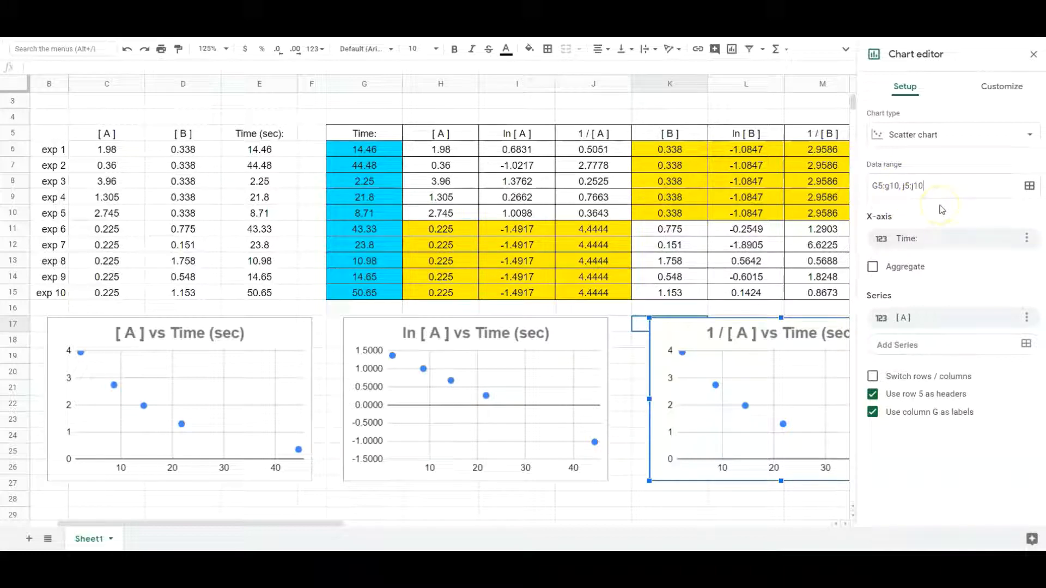
key("Return")
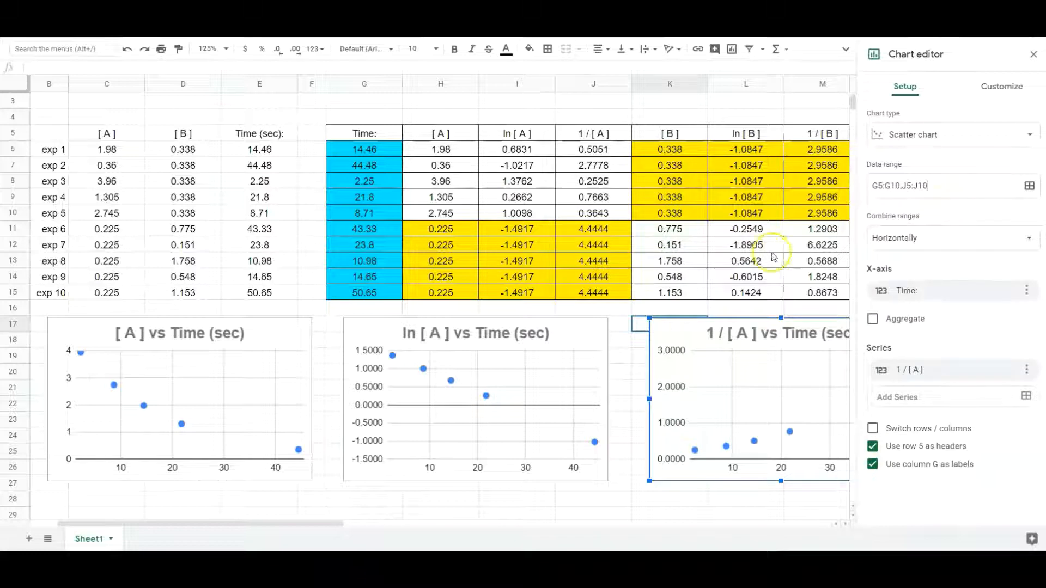
left_click(1034, 53)
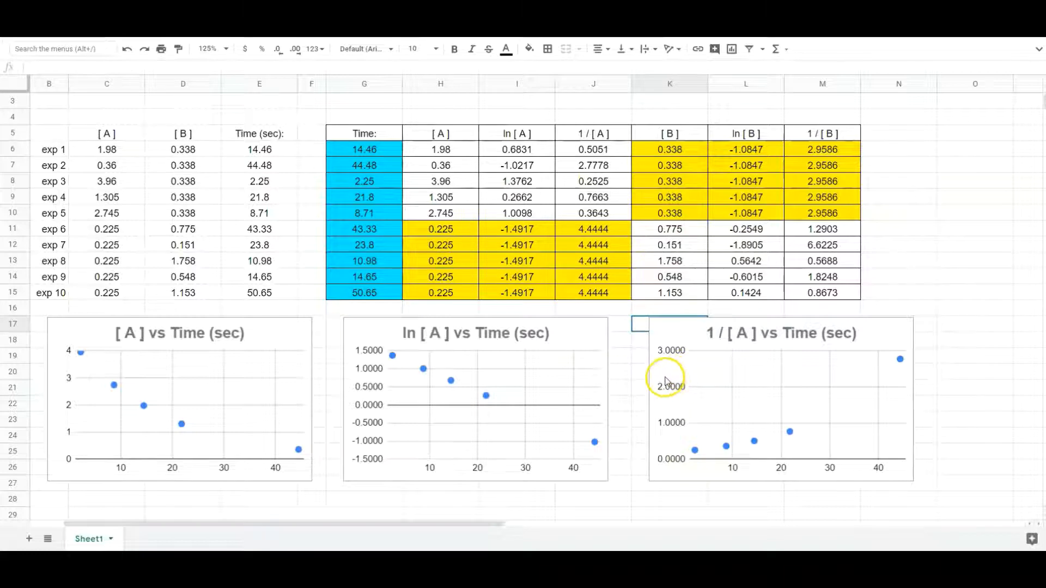
- Move the three [ A ] charts down the sheet to about rows 29 to 40, clearing the space below the table
scroll(305, 444, "down", 3)
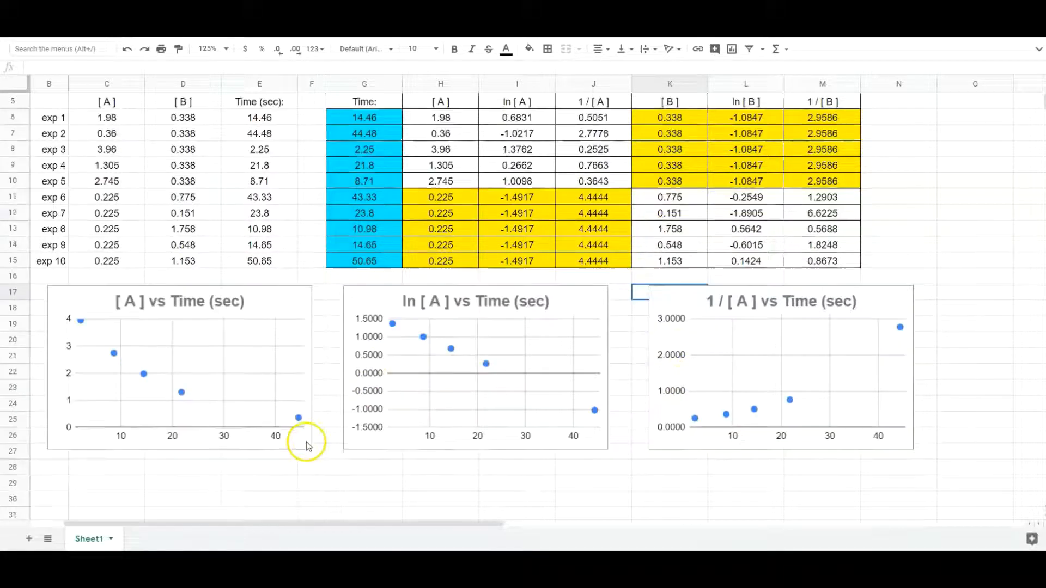
scroll(305, 443, "down", 1)
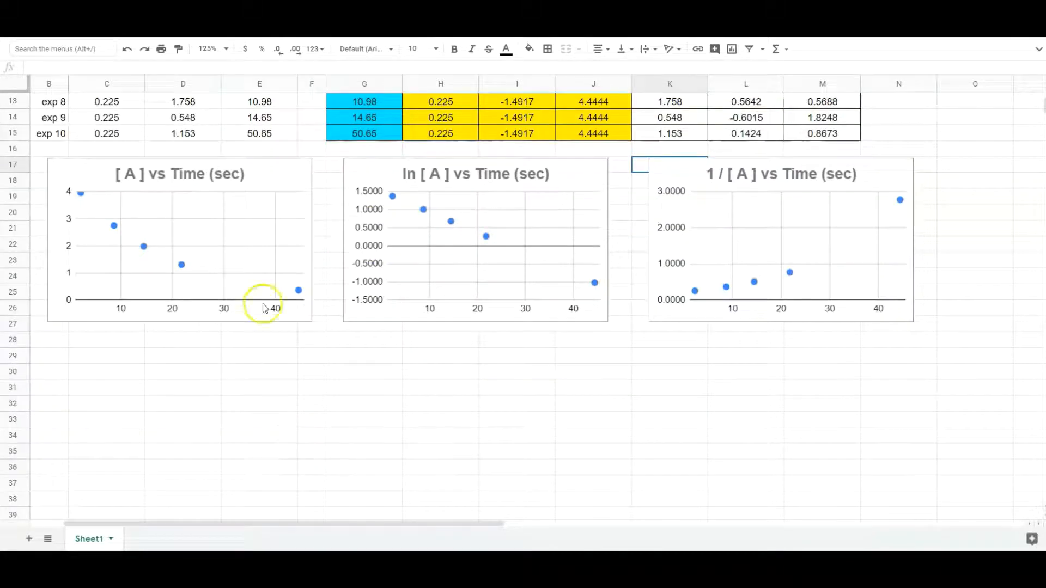
left_click(275, 169)
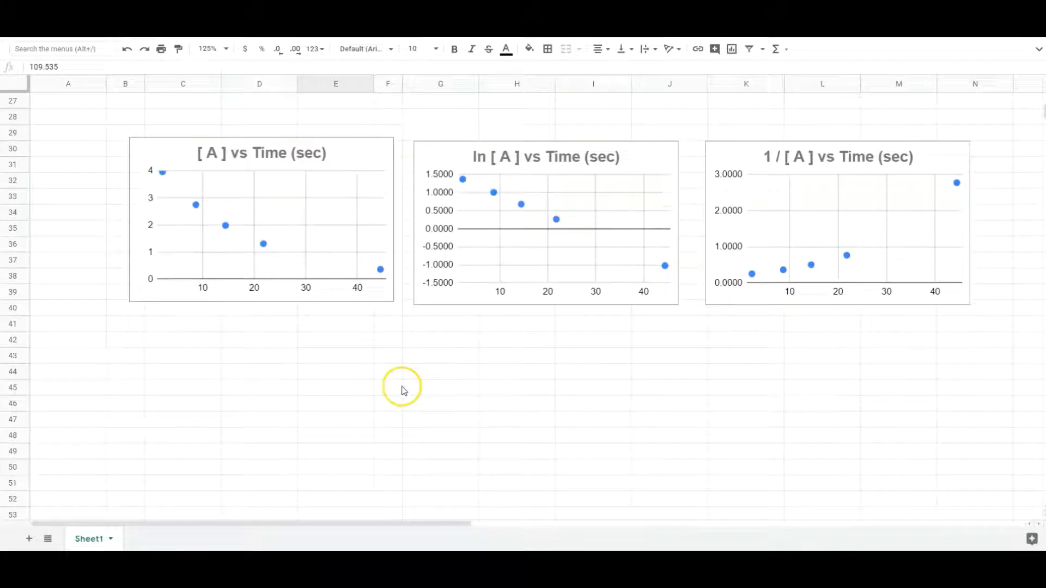
- Insert a chart from the range G11:K15 and change its type to a scatter chart
scroll(403, 390, "up", 6)
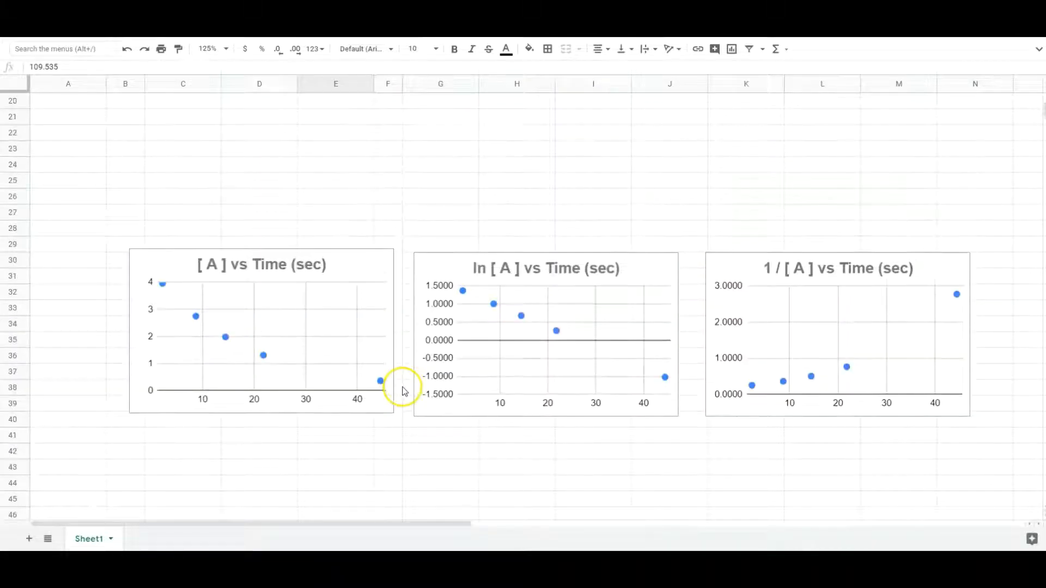
scroll(410, 391, "up", 2)
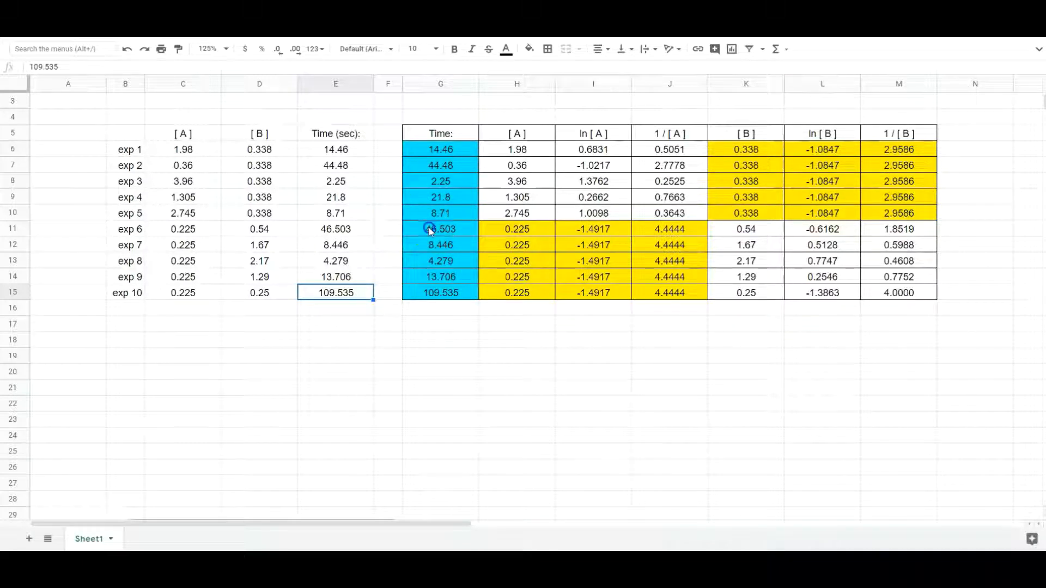
left_click_drag(436, 227, 753, 296)
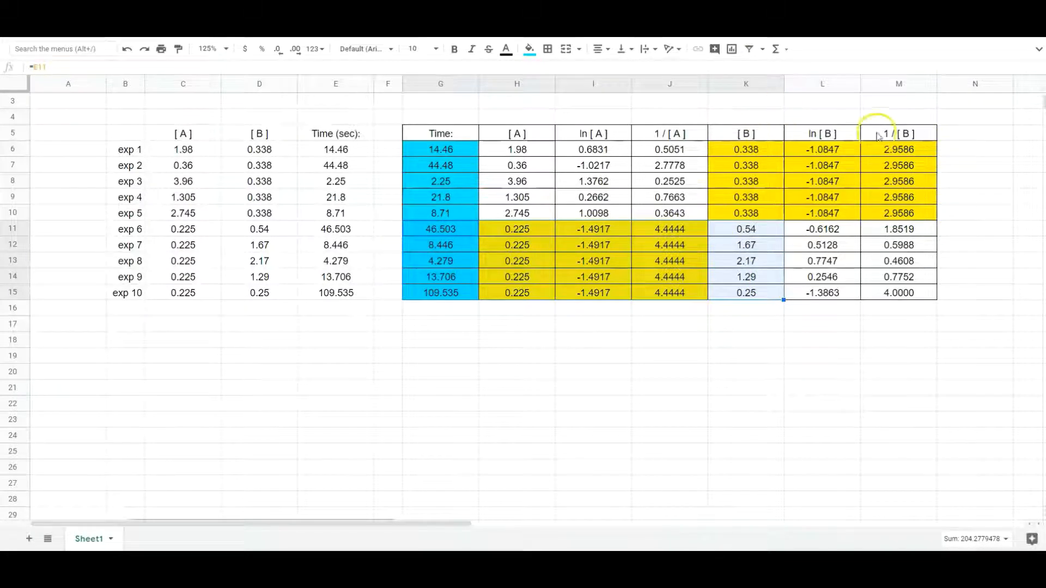
left_click(732, 50)
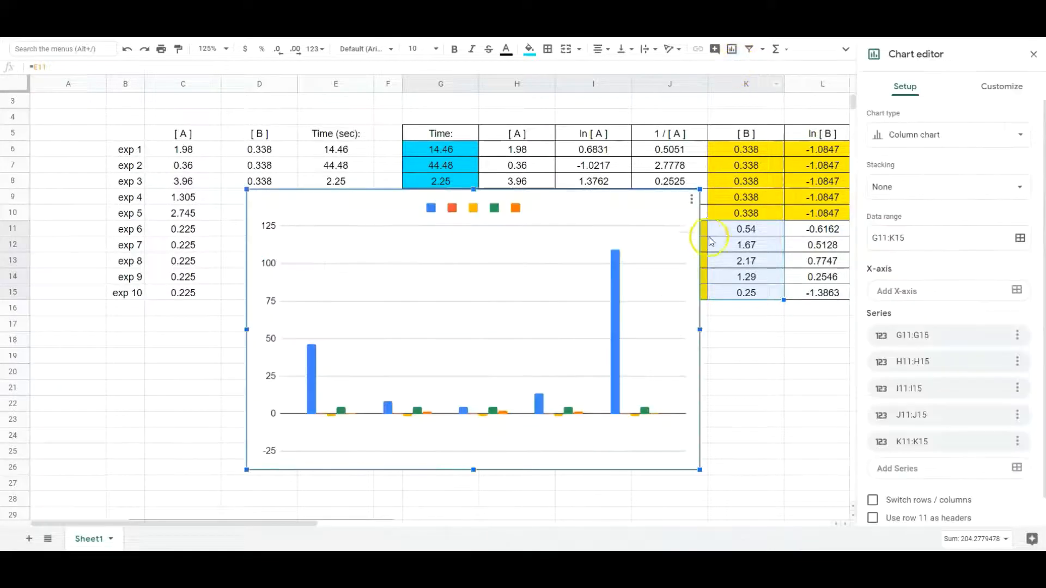
left_click(955, 136)
scroll(912, 344, "down", 5)
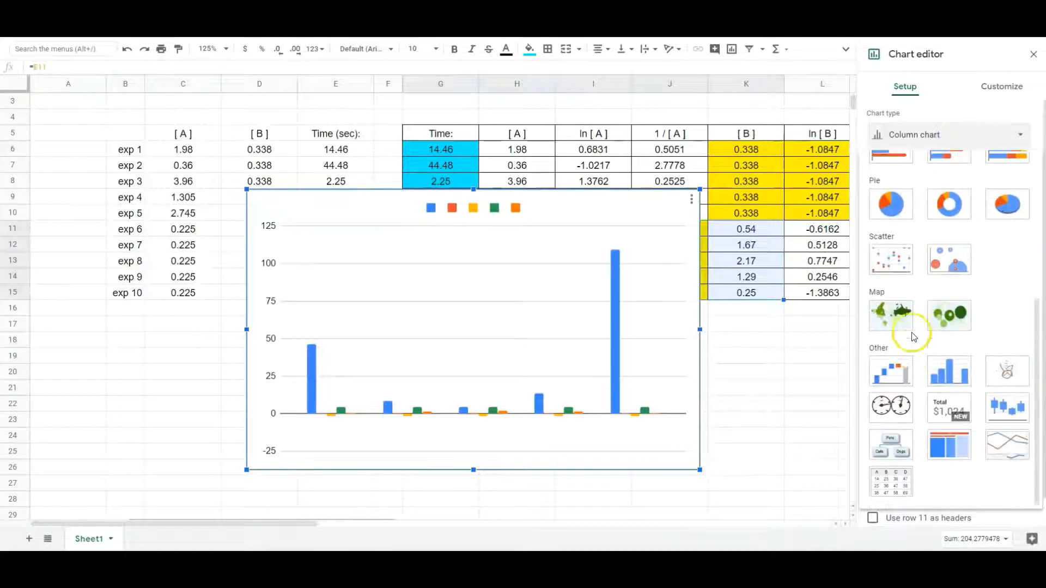
left_click(884, 260)
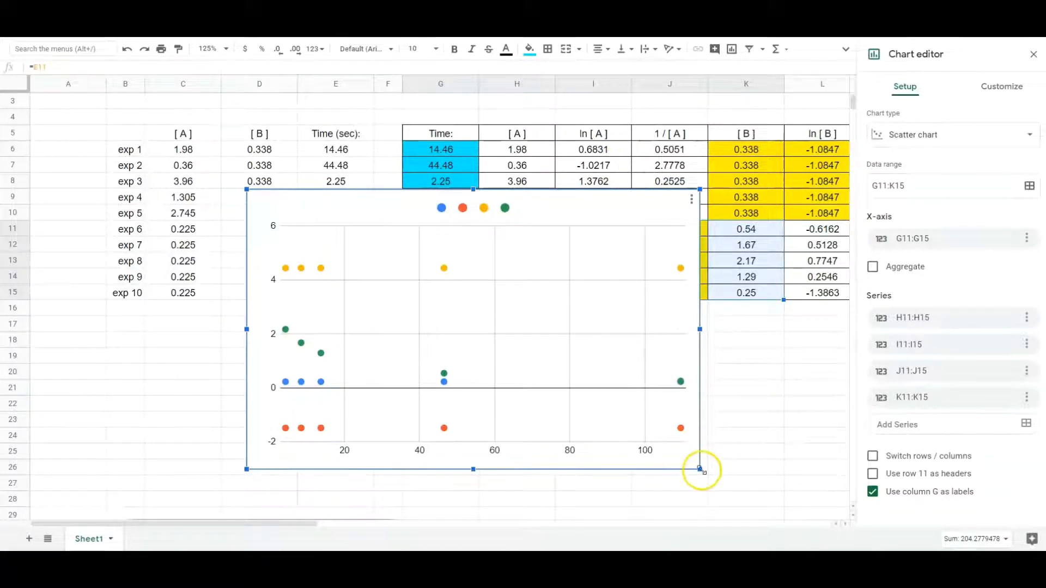
- Shrink the new scatter chart and place it just below the data table, starting at about row 17
left_click_drag(702, 470, 596, 403)
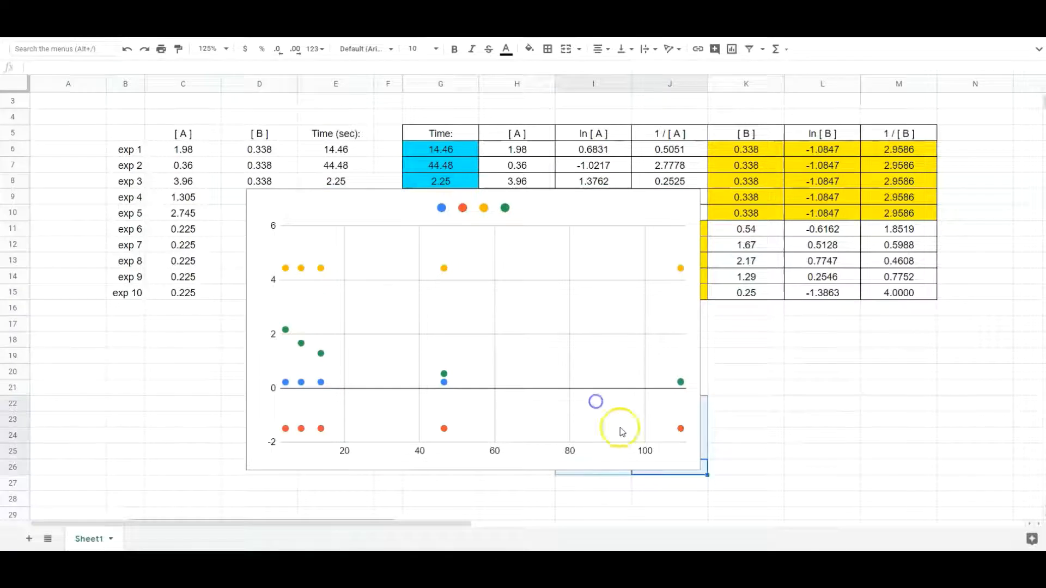
left_click(663, 451)
left_click_drag(700, 469, 515, 344)
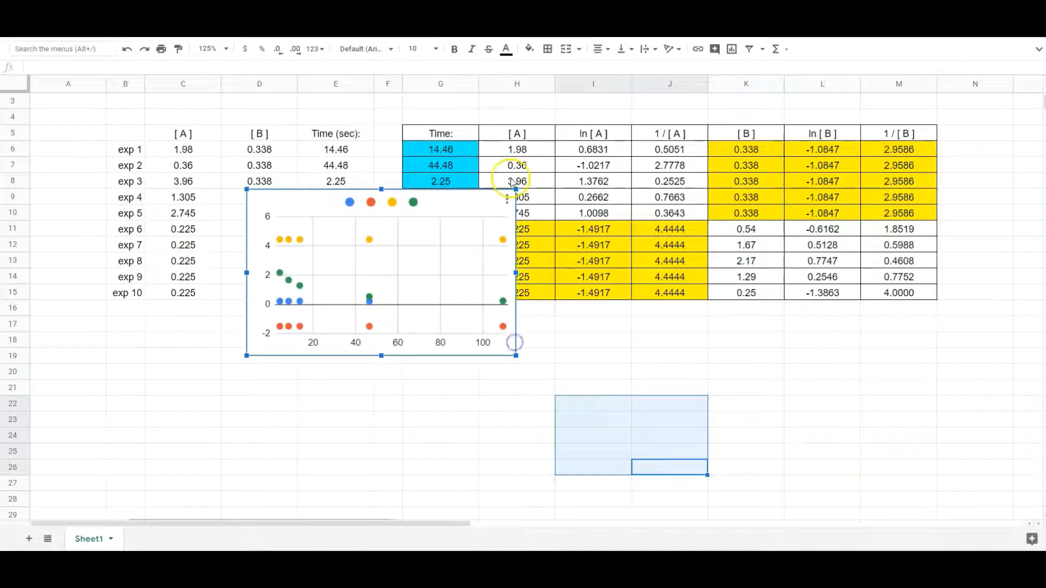
left_click_drag(480, 199, 402, 329)
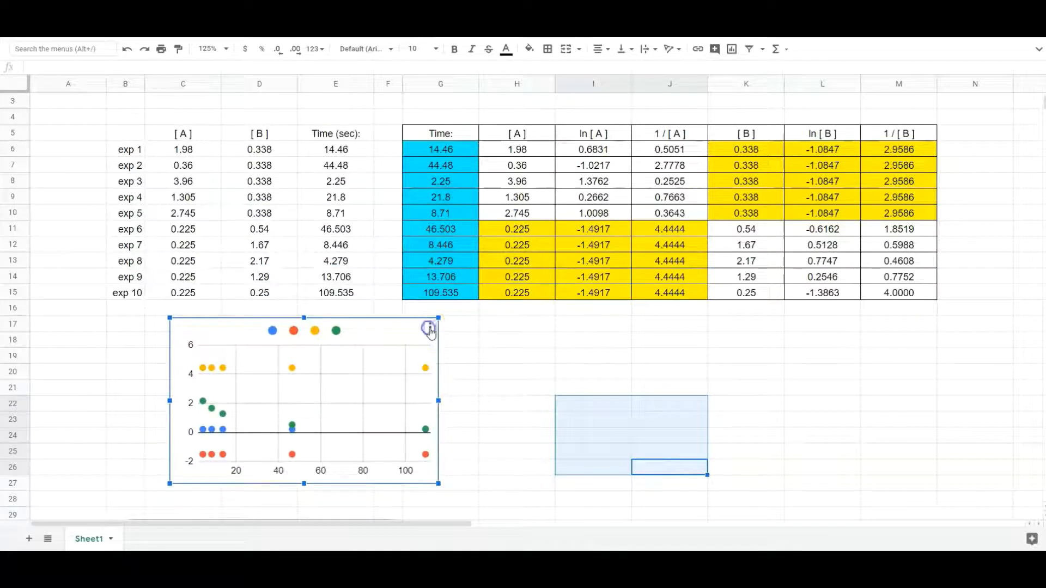
- Remove the H11:H15, I11:I15 and J11:J15 series from the new scatter chart and use row 11 as headers
left_click(430, 328)
left_click(388, 344)
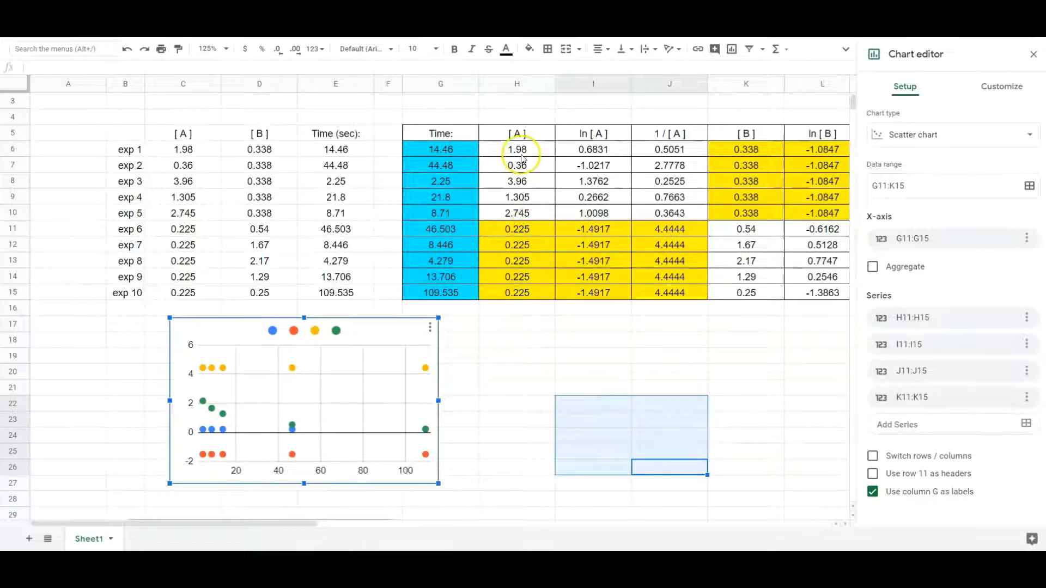
left_click(1027, 317)
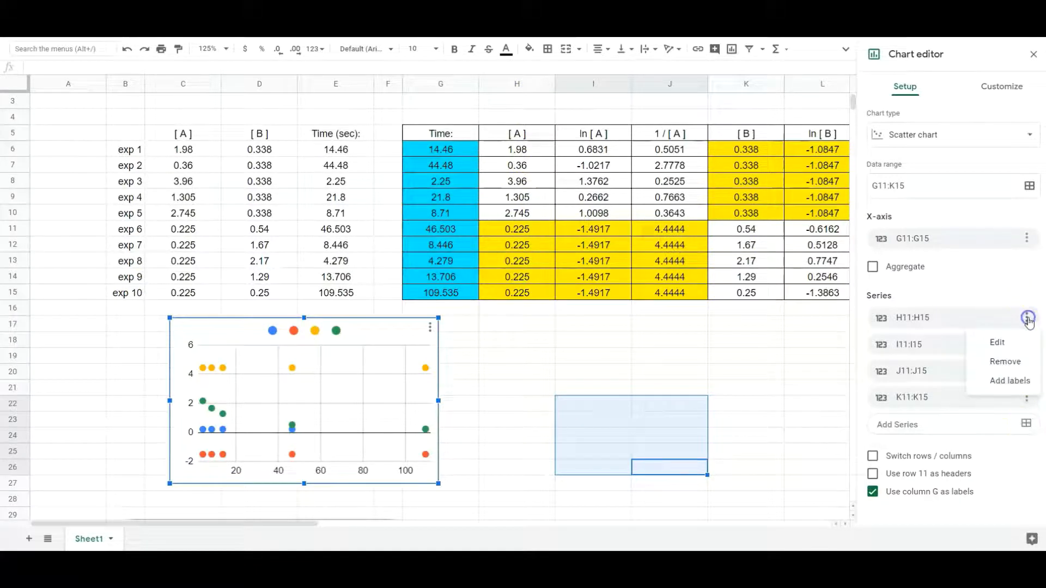
left_click(1006, 362)
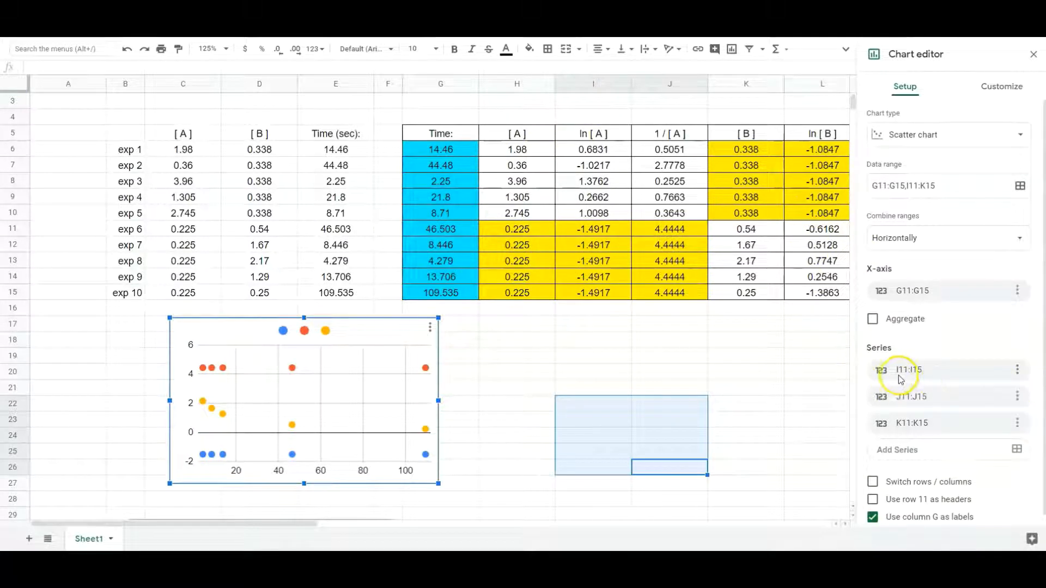
left_click(1018, 371)
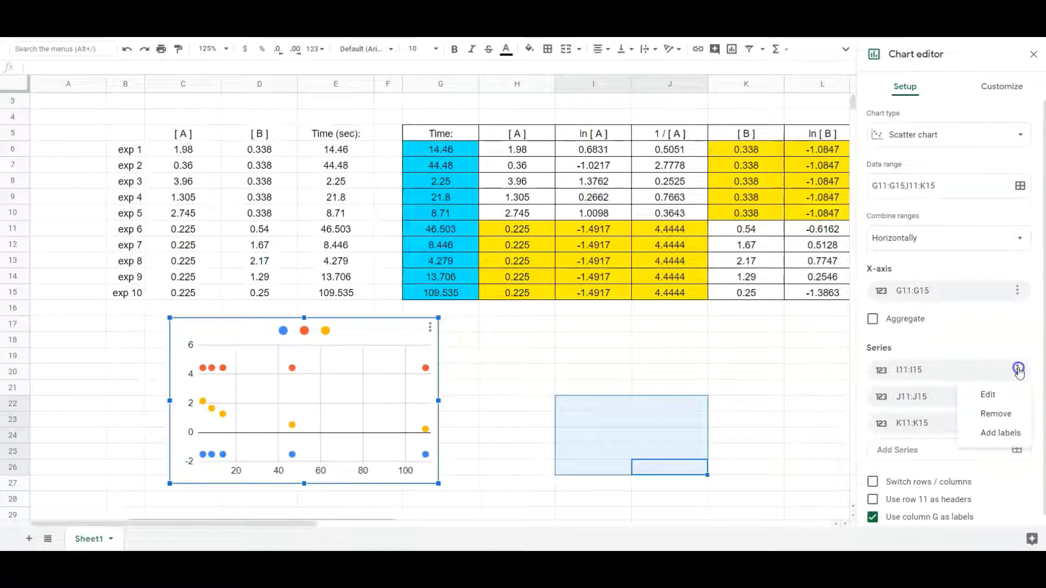
left_click(999, 413)
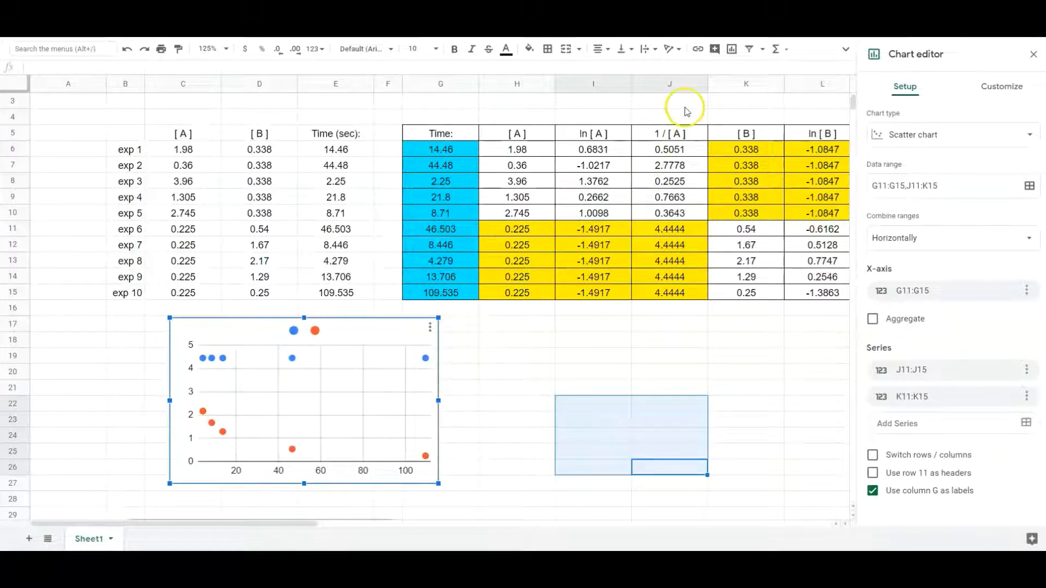
left_click(1026, 369)
left_click(1017, 412)
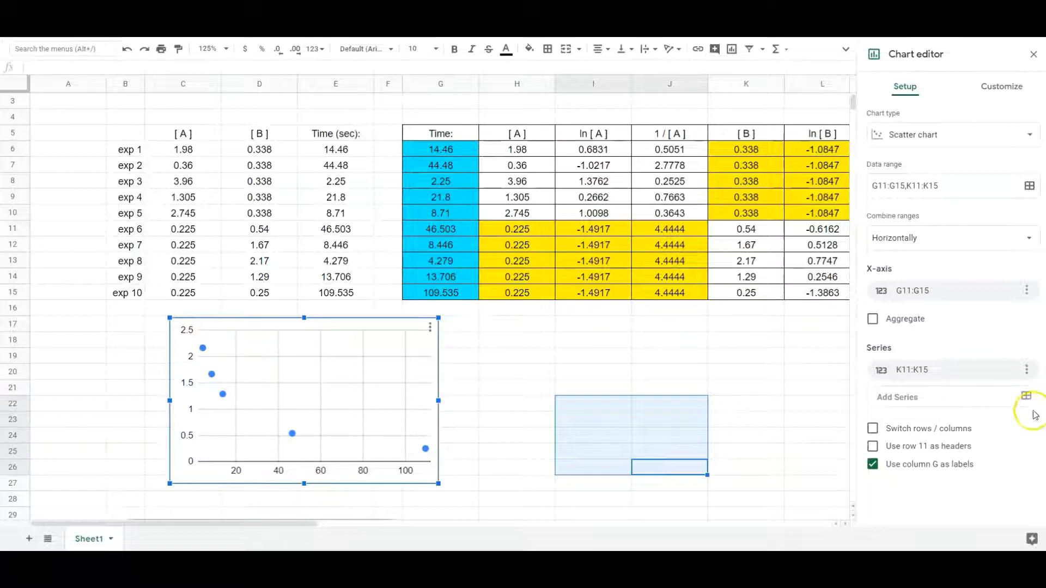
left_click(872, 448)
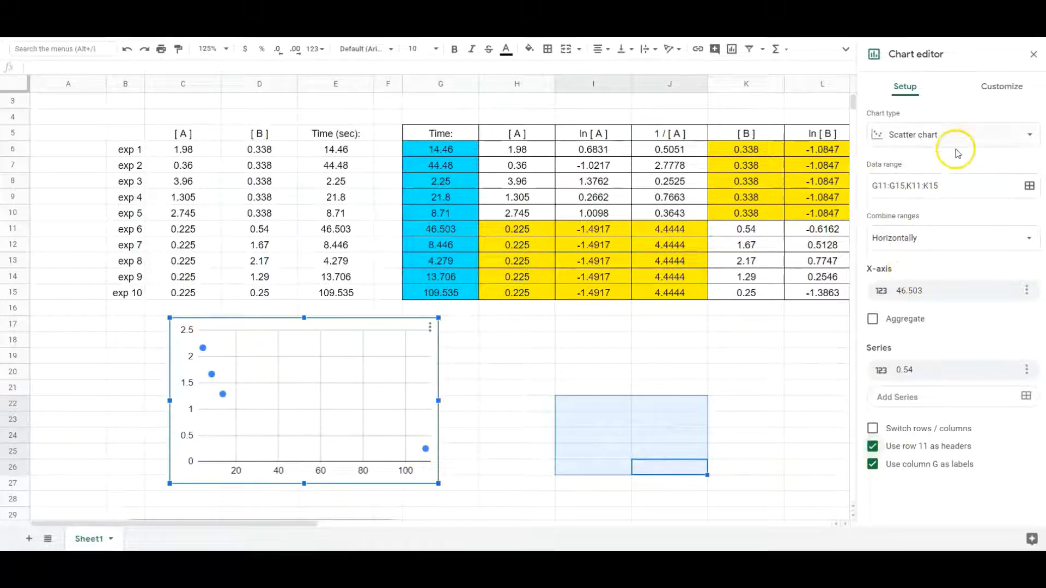
- Title the new scatter chart "[ B ] vs Time (sec)"
left_click(1003, 89)
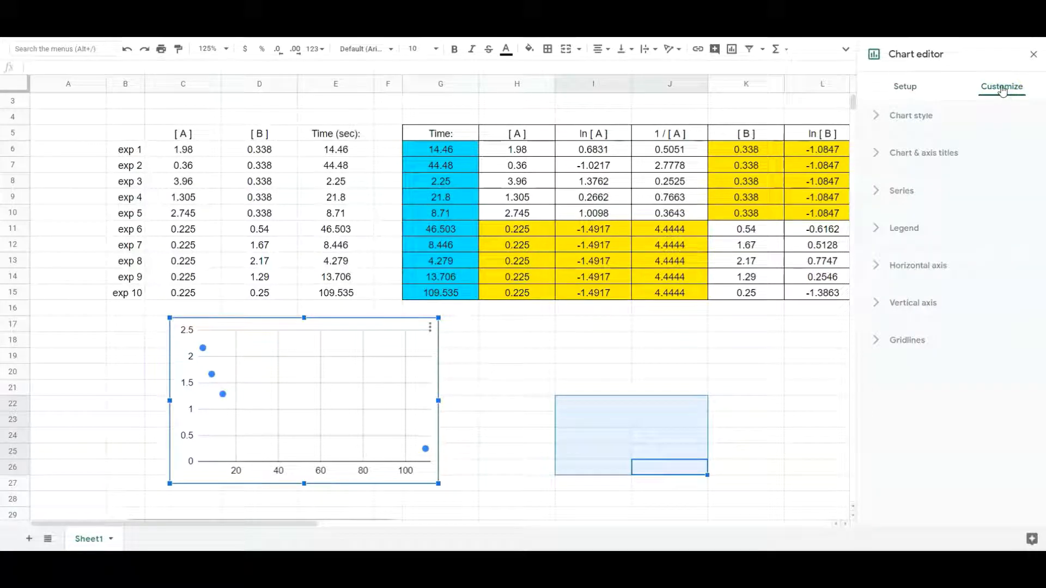
left_click(908, 157)
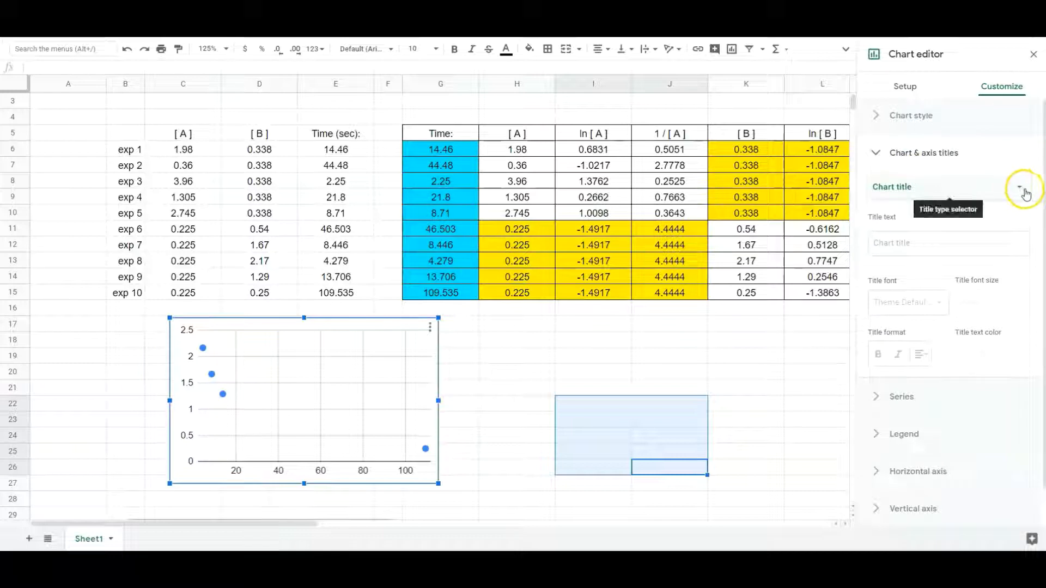
left_click(941, 245)
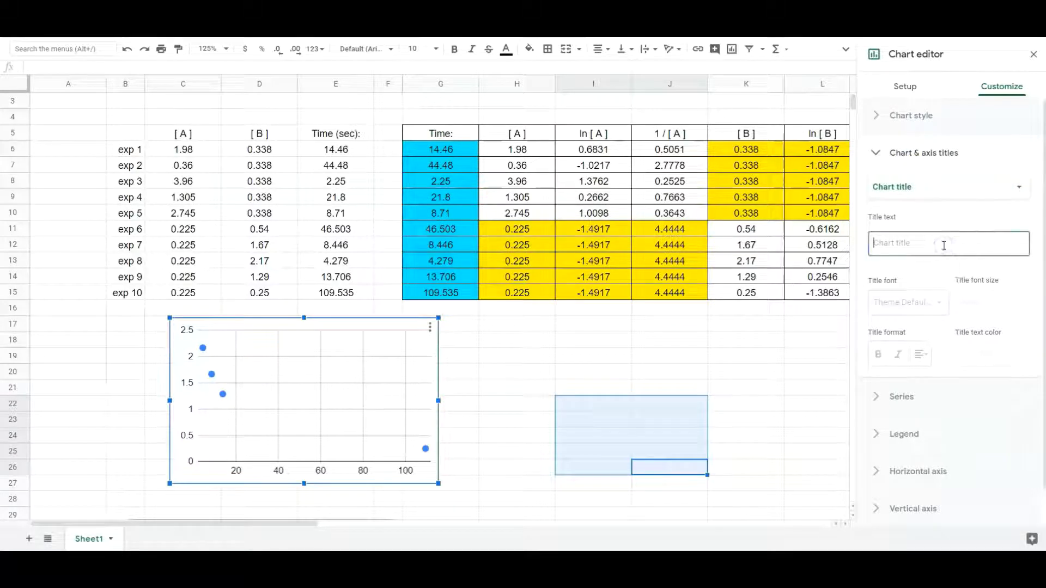
left_click(923, 293)
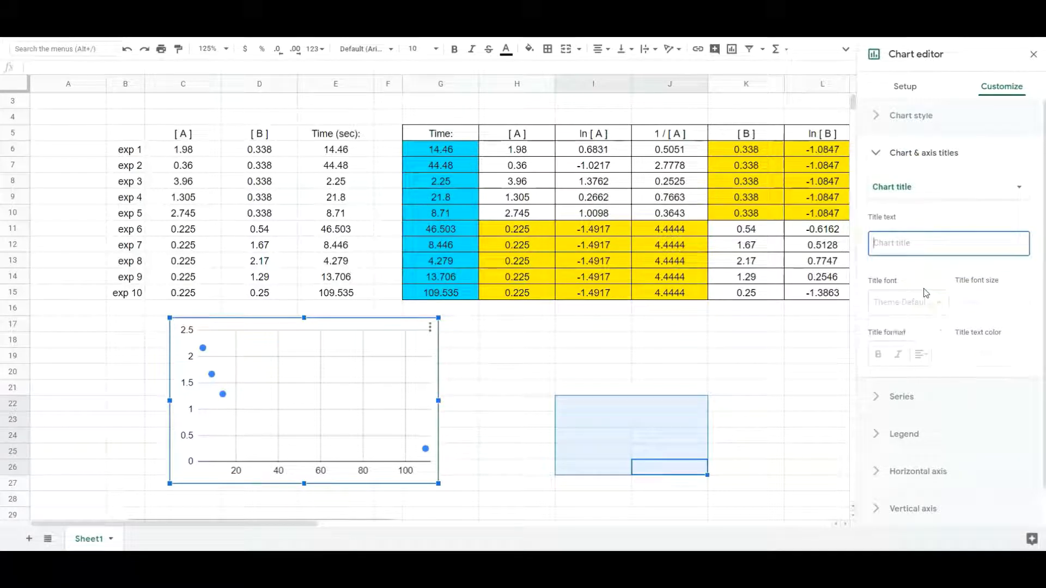
type("[")
key("BackSpace")
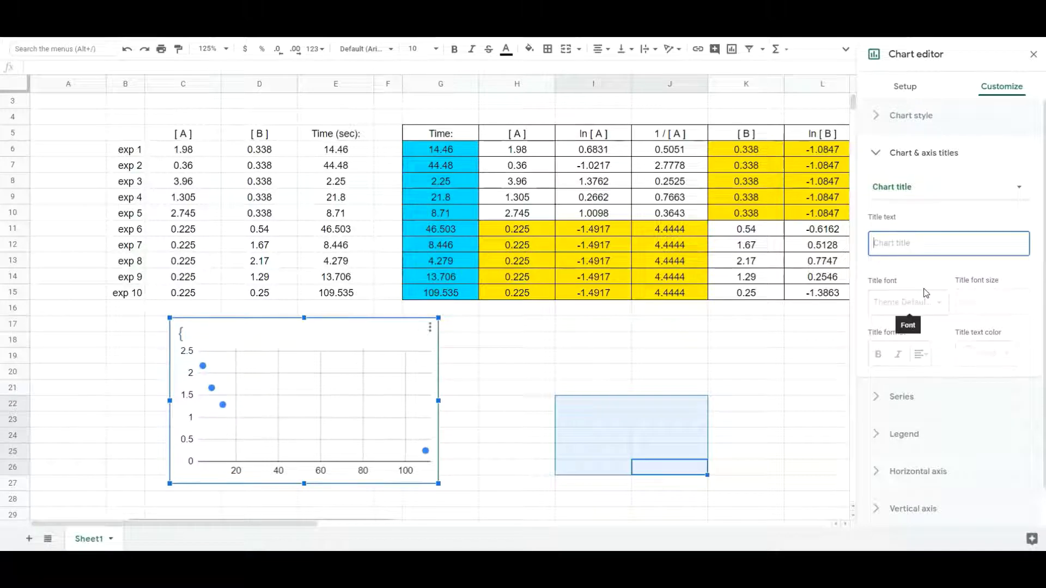
type("[")
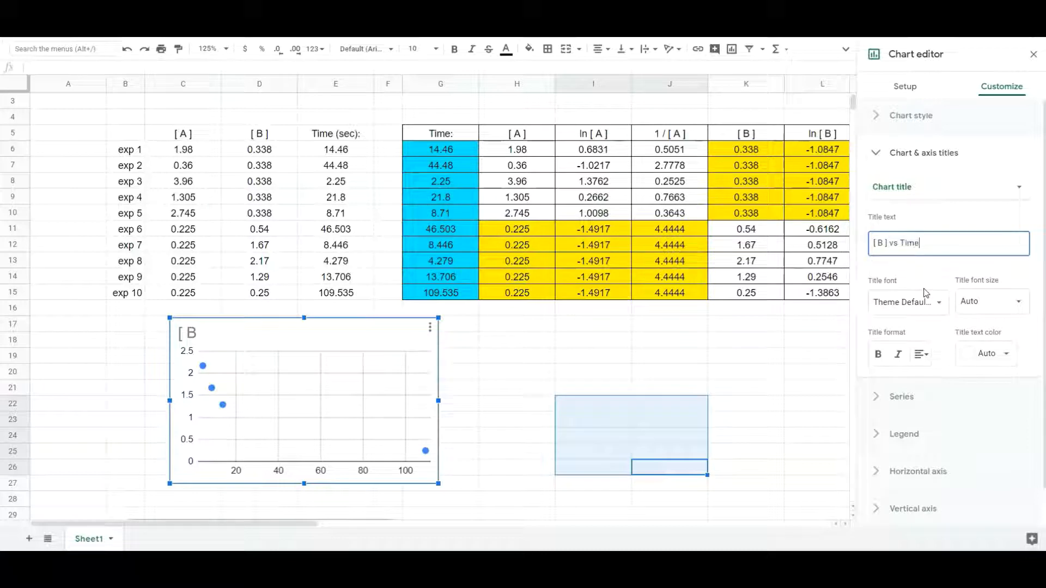
type("B ] vs Time s")
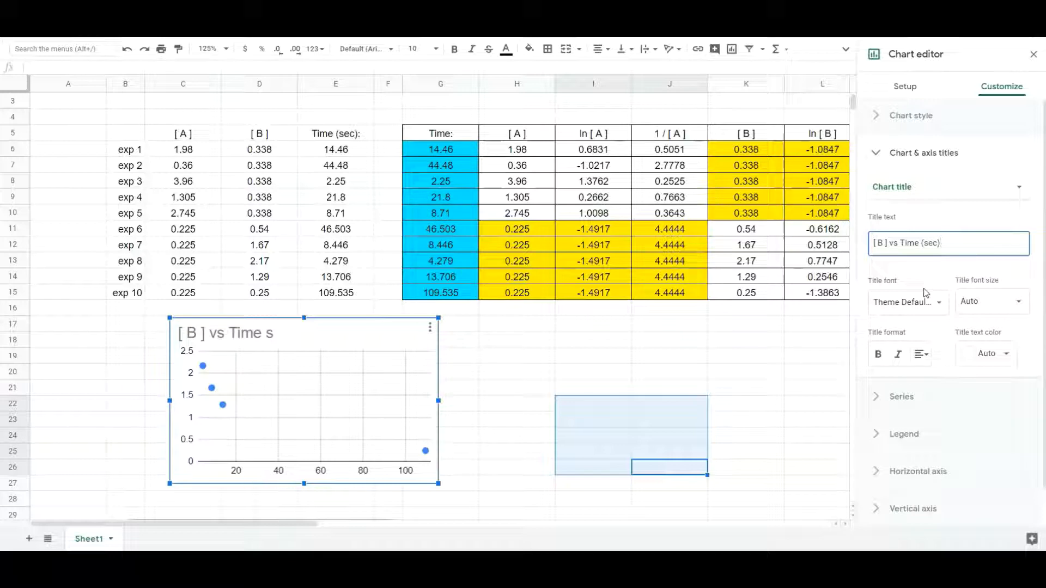
- Center the [ B ] chart's title and make it bold
left_click(921, 354)
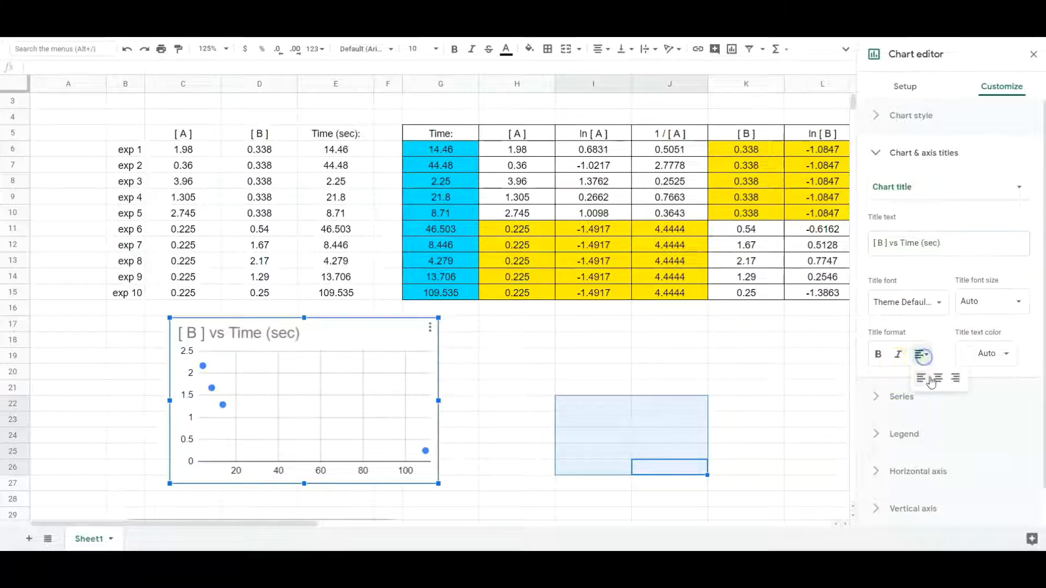
left_click(940, 378)
left_click(877, 354)
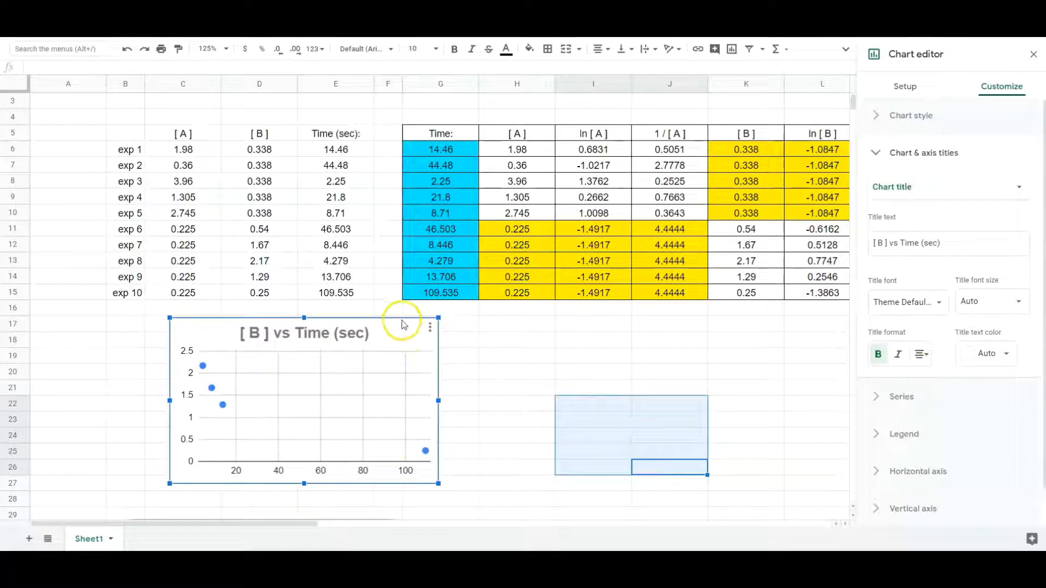
- Move the [ B ] chart to start at column B, row 17, and shrink it to end at about row 26
left_click_drag(402, 321, 338, 316)
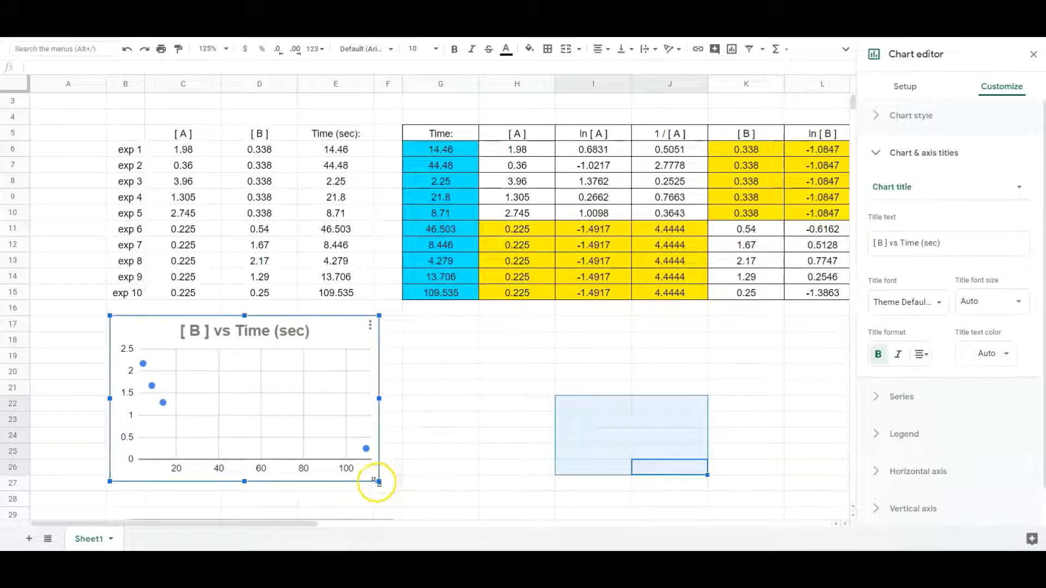
left_click_drag(375, 479, 357, 459)
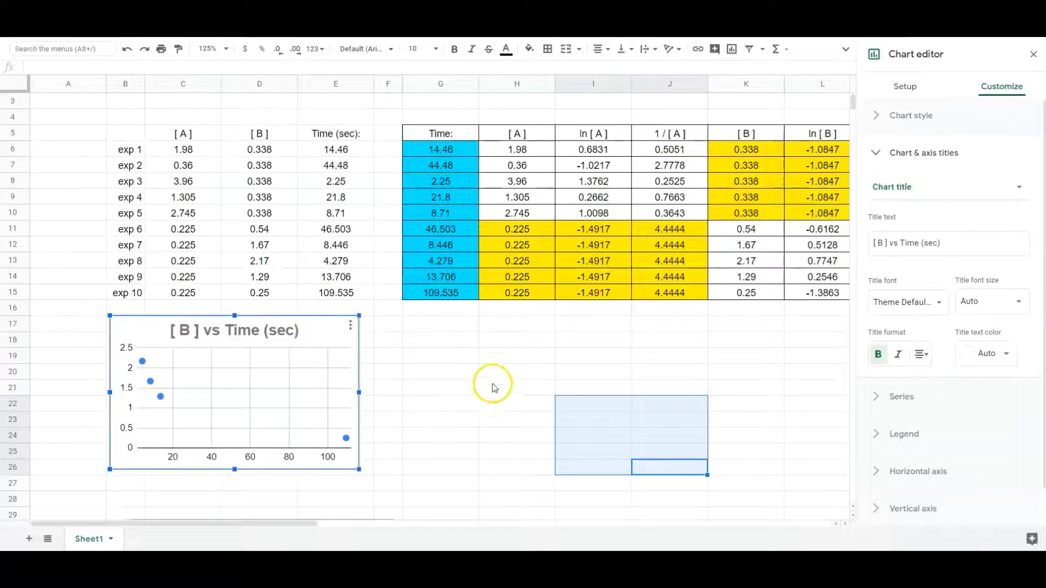
scroll(466, 414, "down", 4)
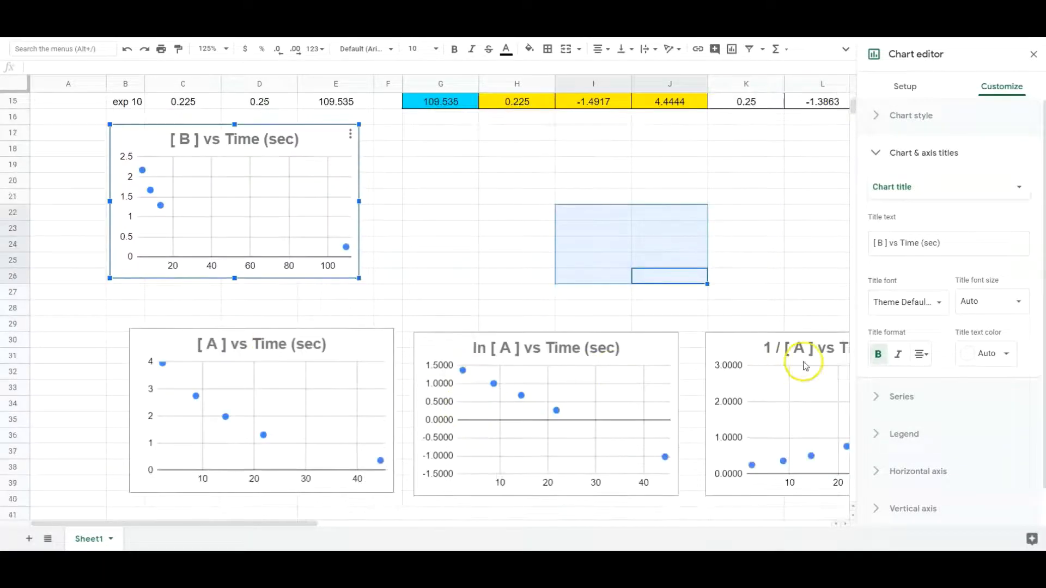
left_click(516, 261)
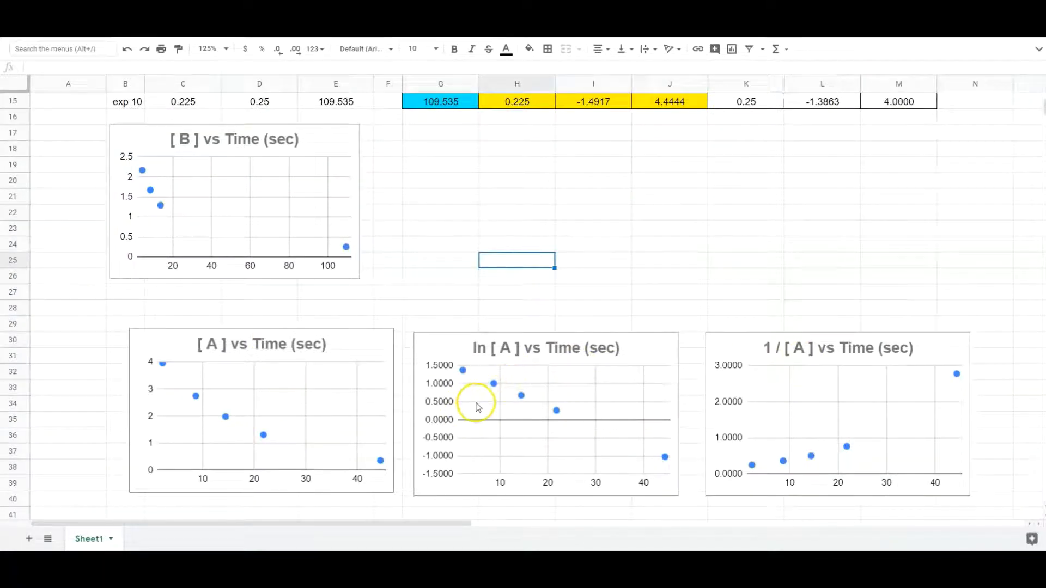
scroll(475, 405, "up", 3)
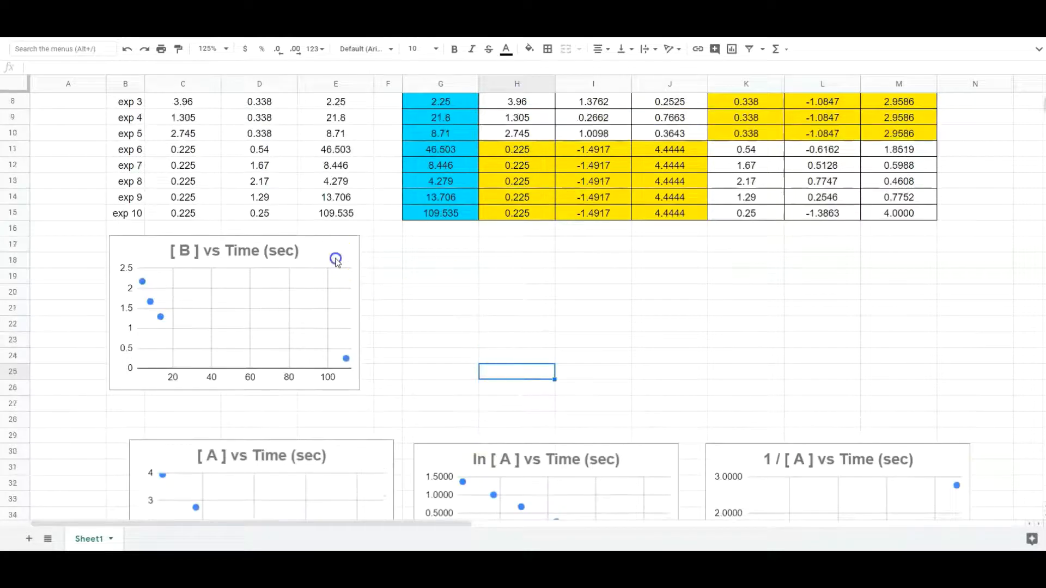
- Copy the [ B ] vs Time (sec) chart, paste it at cell G17 and align the copy level with the original
left_click(335, 259)
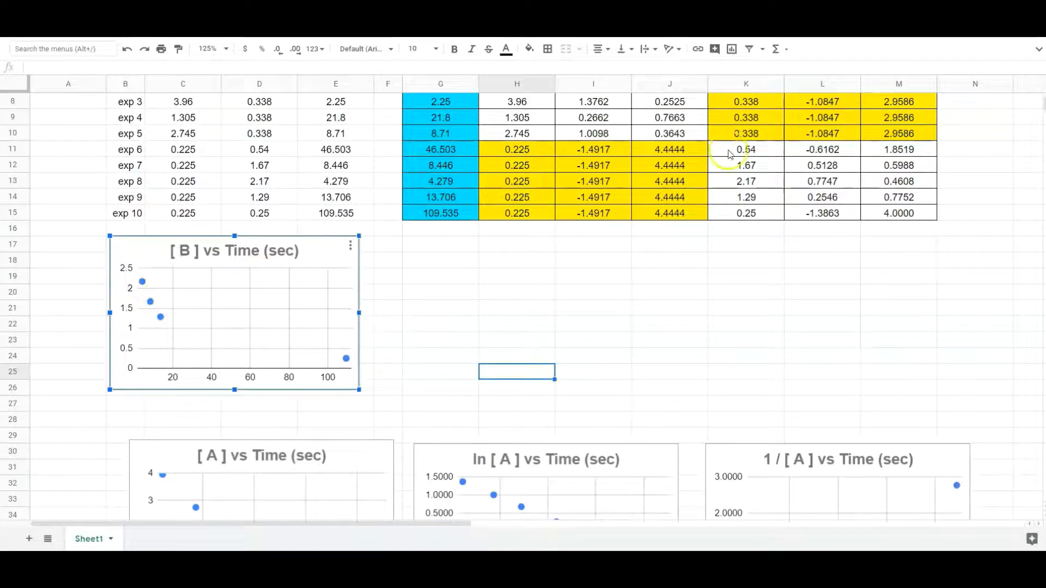
scroll(467, 305, "up", 3)
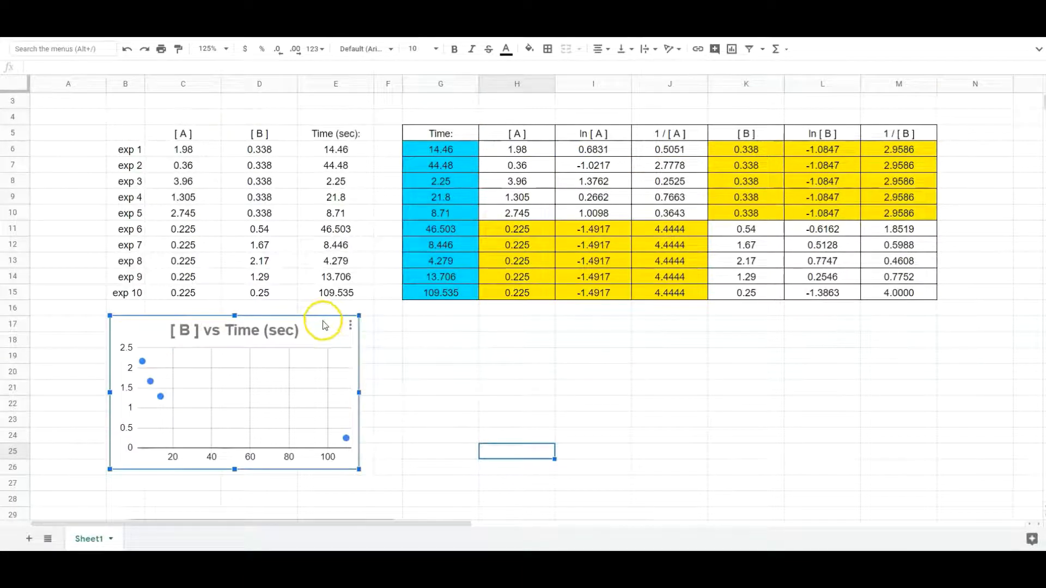
left_click(351, 326)
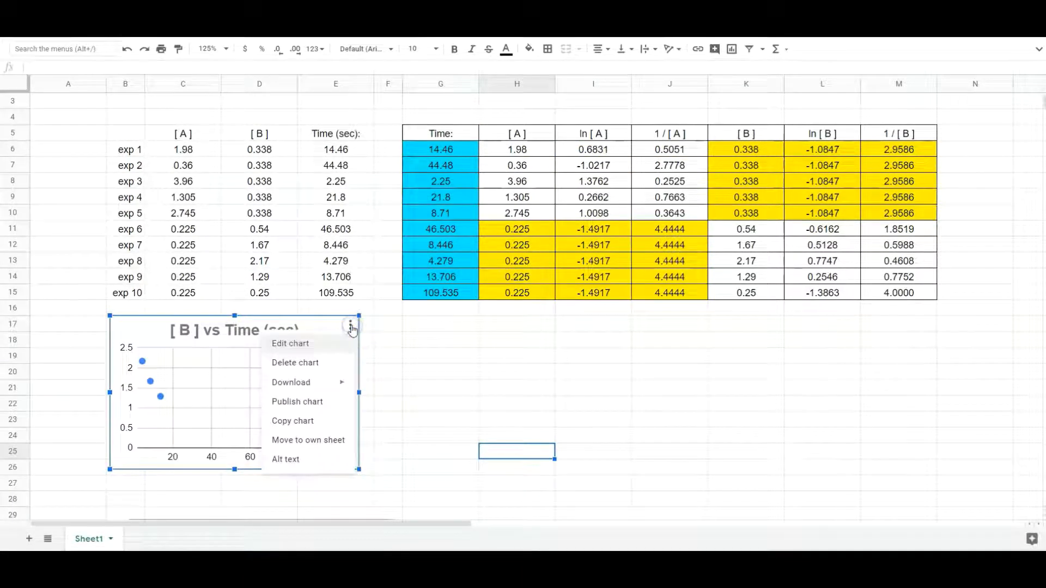
left_click(293, 421)
left_click(434, 325)
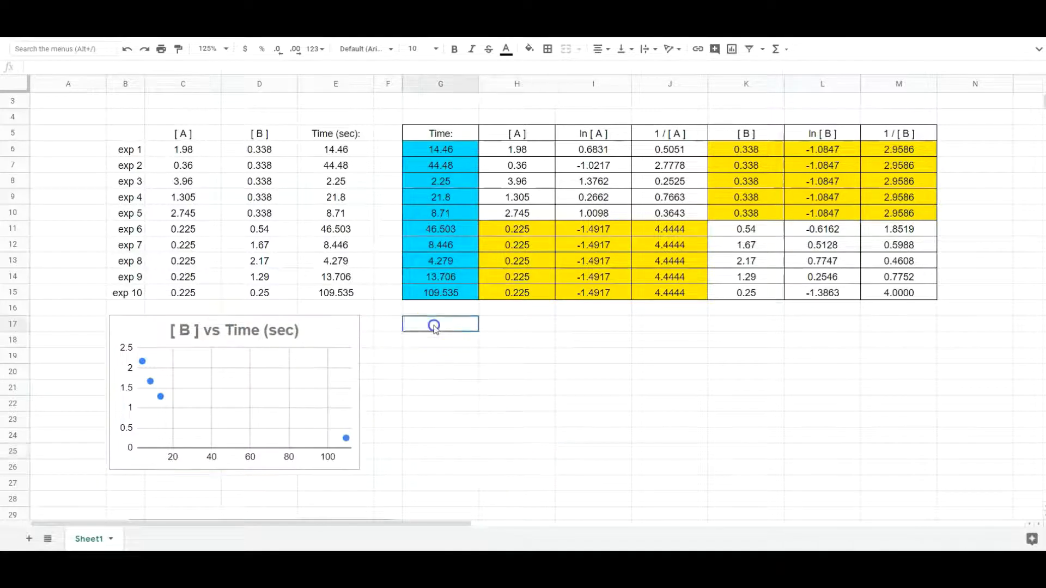
right_click(434, 327)
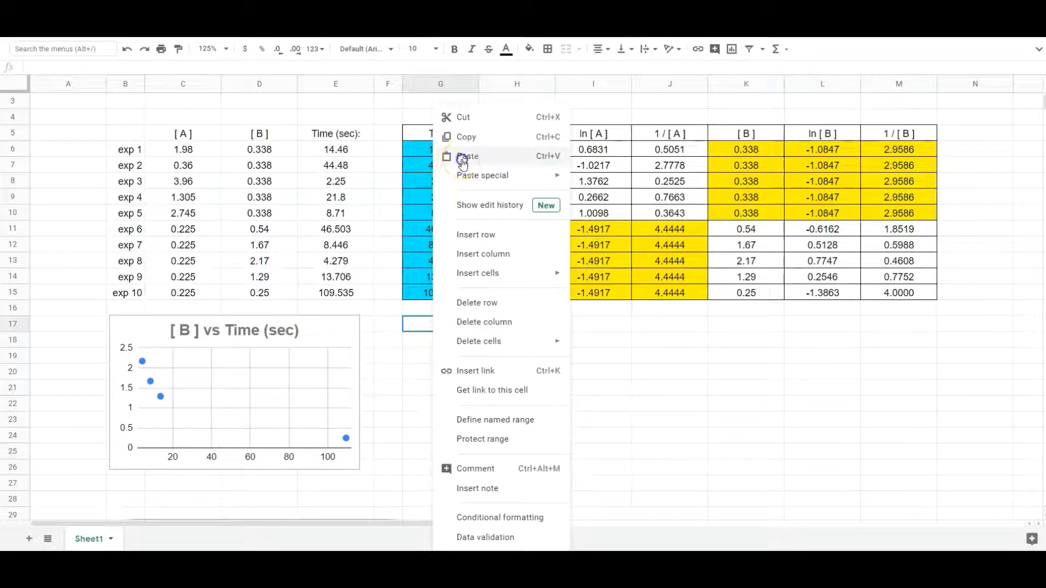
left_click(460, 88)
left_click(502, 334)
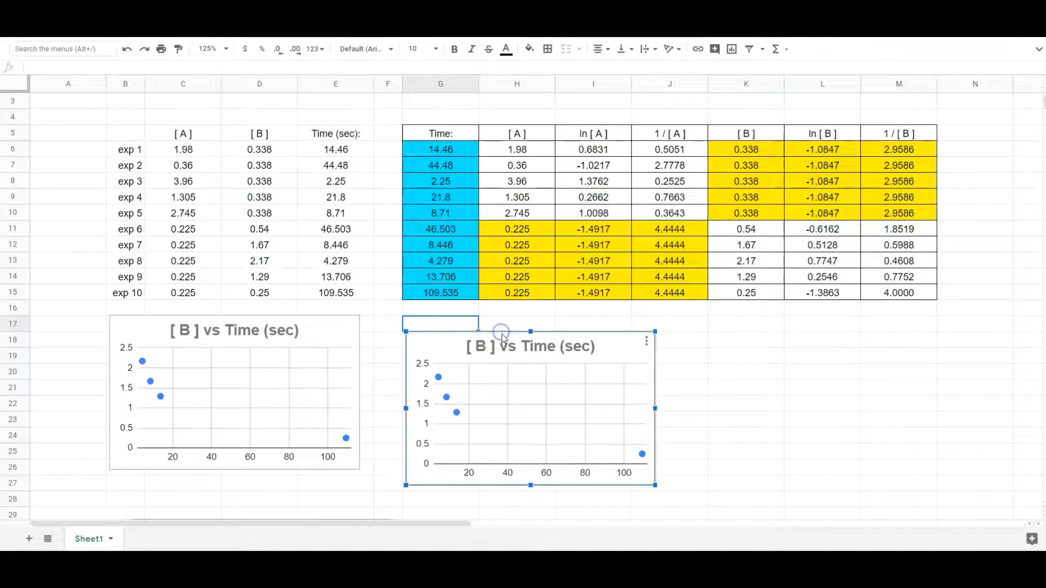
left_click_drag(501, 333, 494, 316)
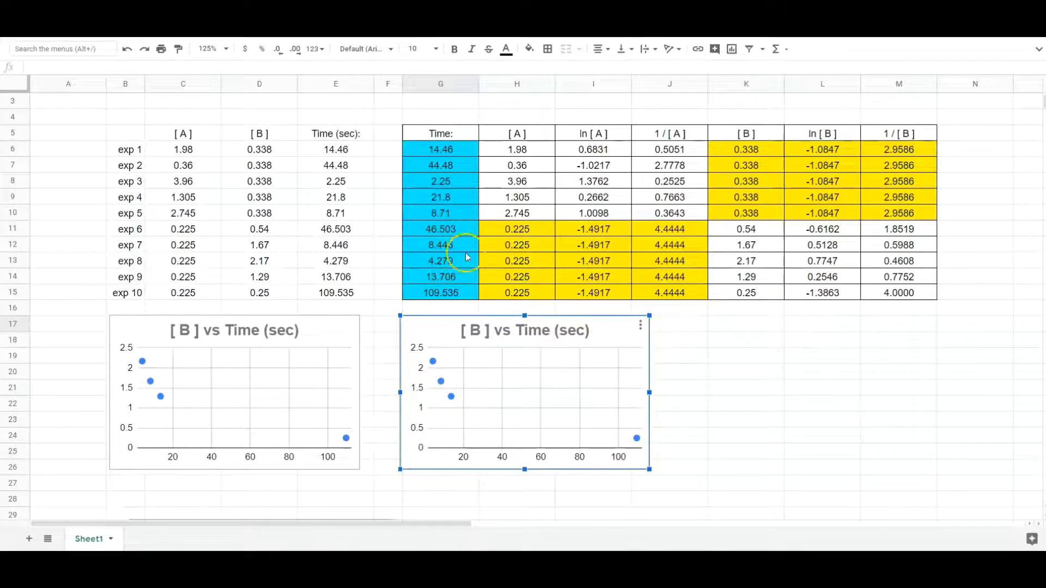
- Change the copied chart's data range to G11:G15,L11:L15 so it plots ln [ B ]
left_click(641, 327)
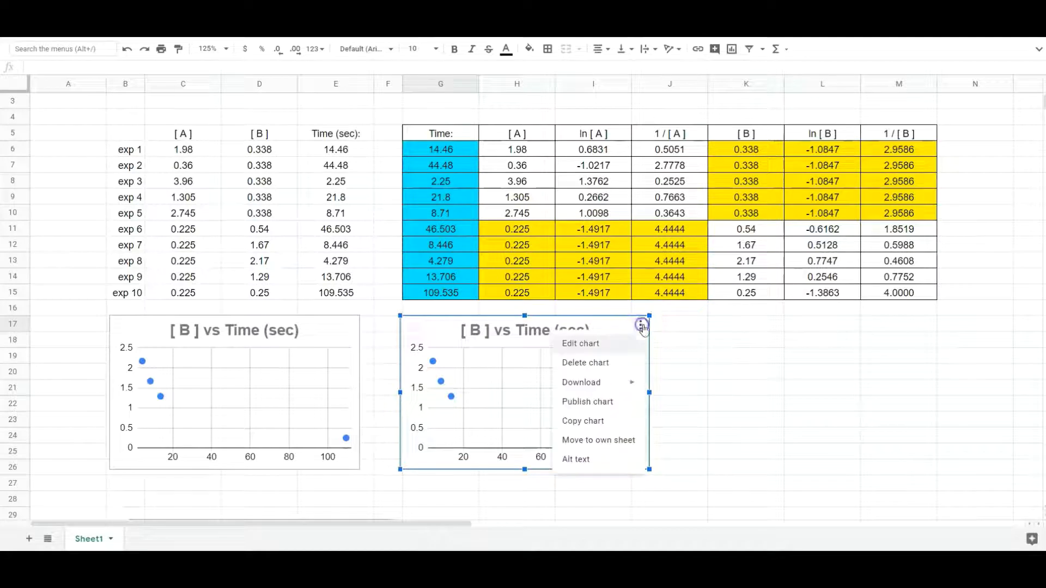
left_click(596, 345)
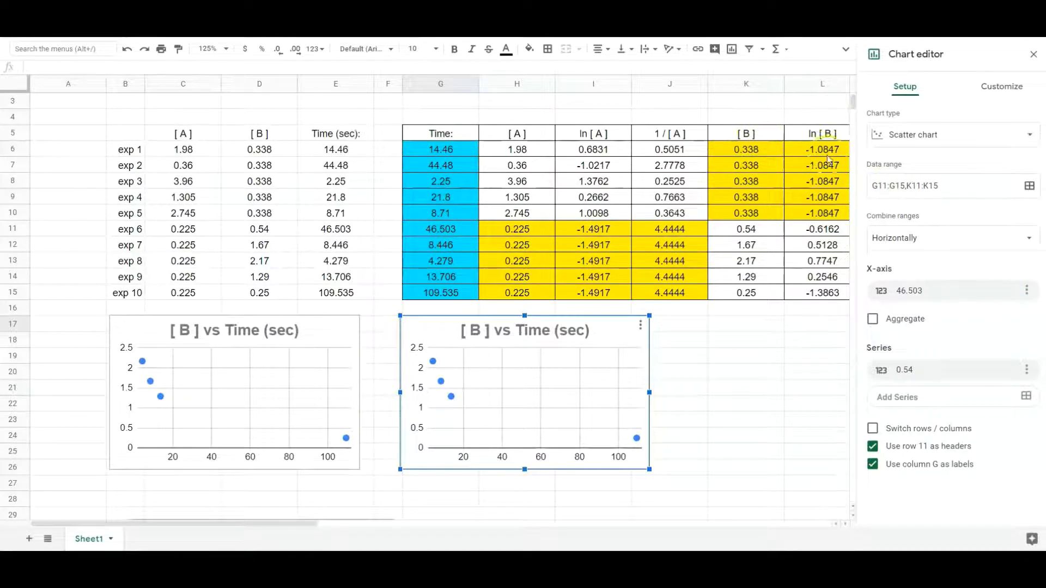
left_click_drag(324, 525, 400, 529)
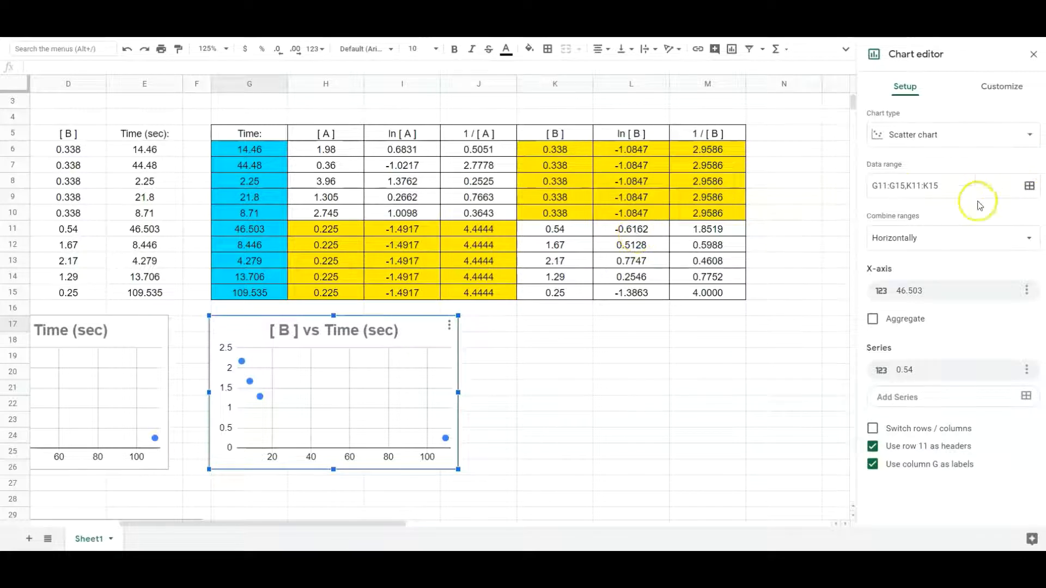
left_click(911, 187)
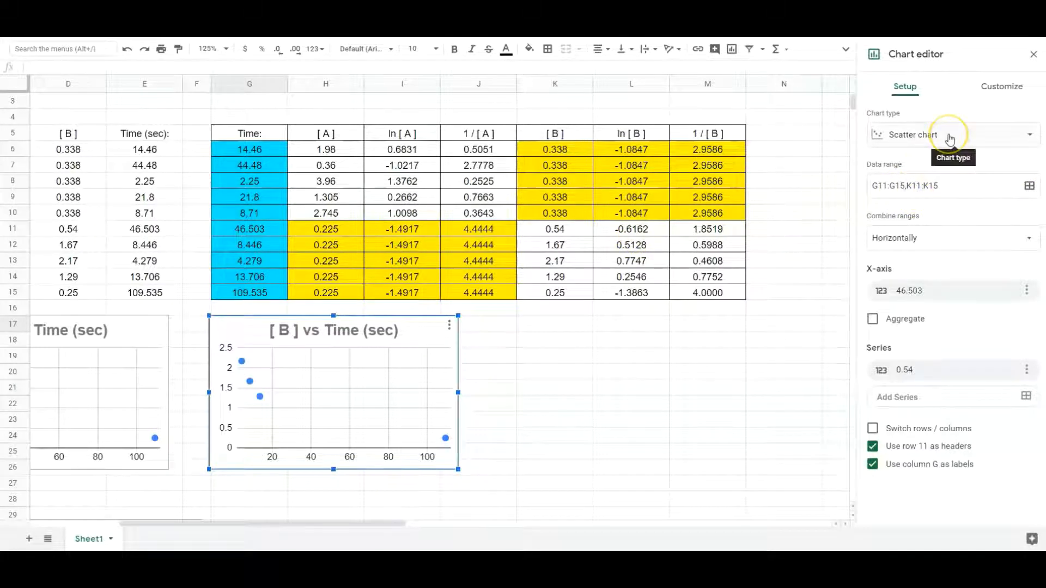
key("BackSpace")
key("BackSpace")
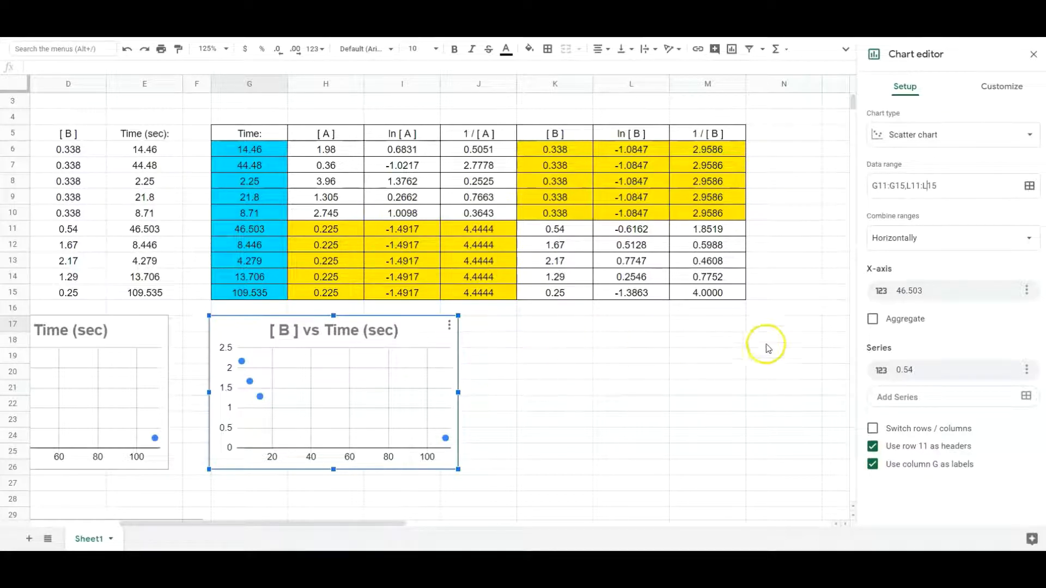
left_click(531, 355)
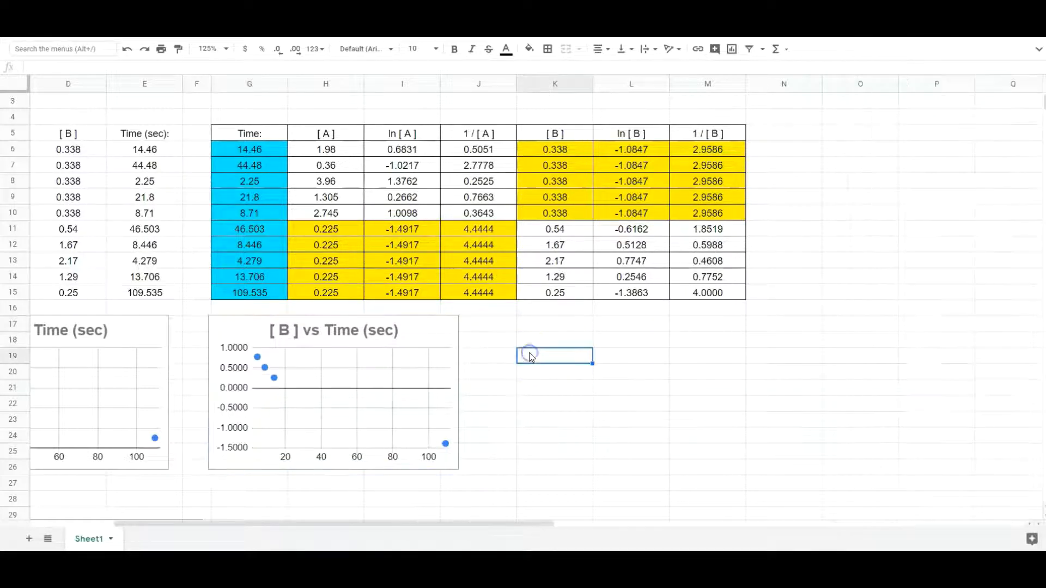
- Retitle the copied chart "ln [ B ] vs Time (sec)"
left_click(388, 377)
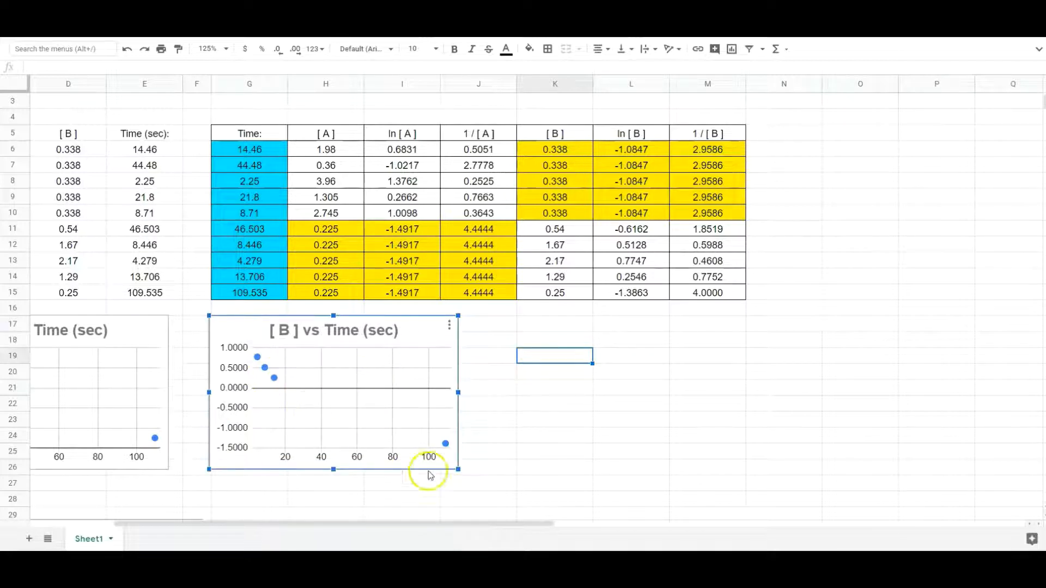
left_click(449, 329)
left_click(416, 343)
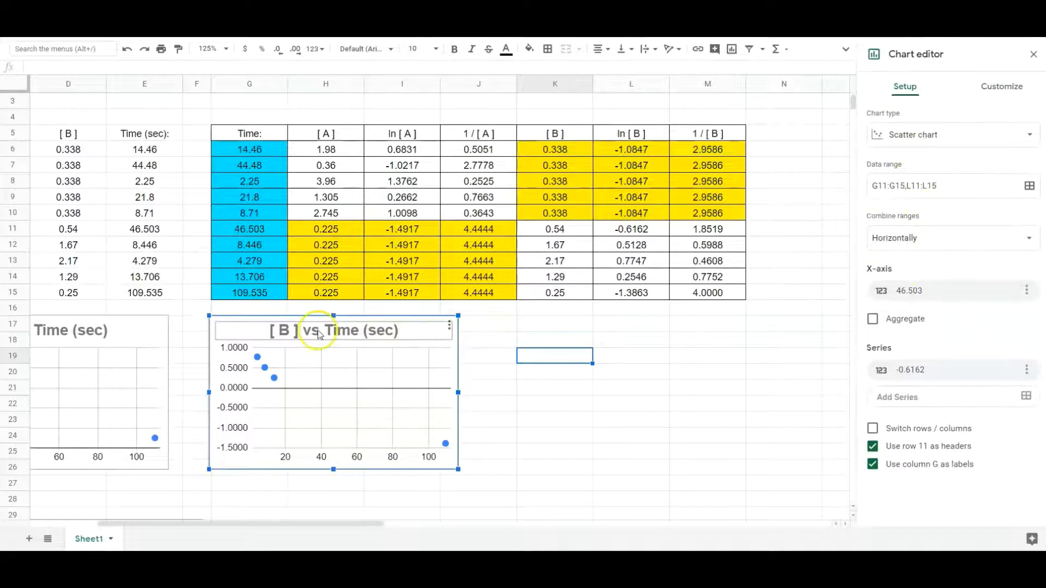
left_click(273, 331)
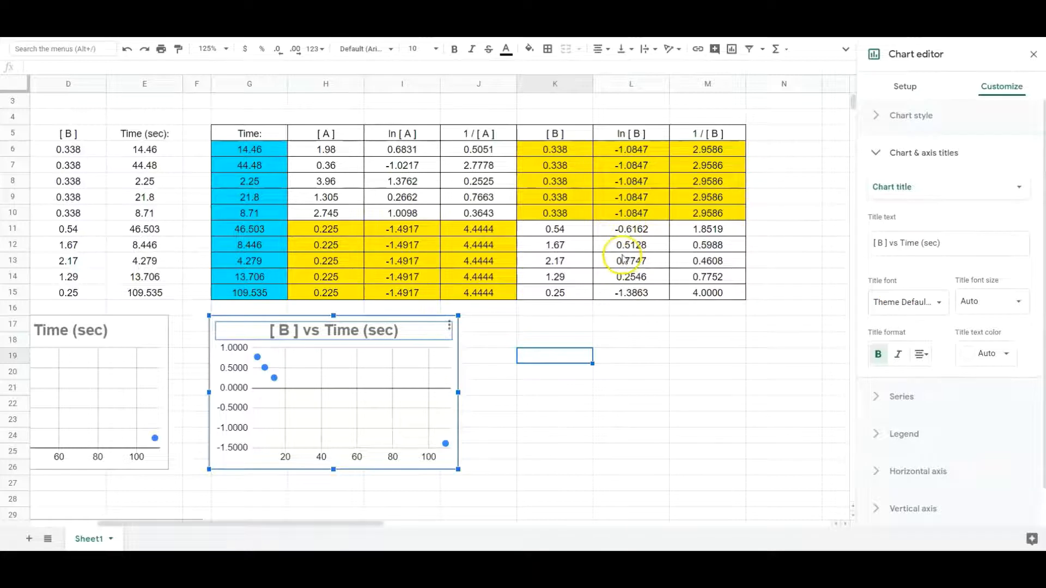
left_click(873, 243)
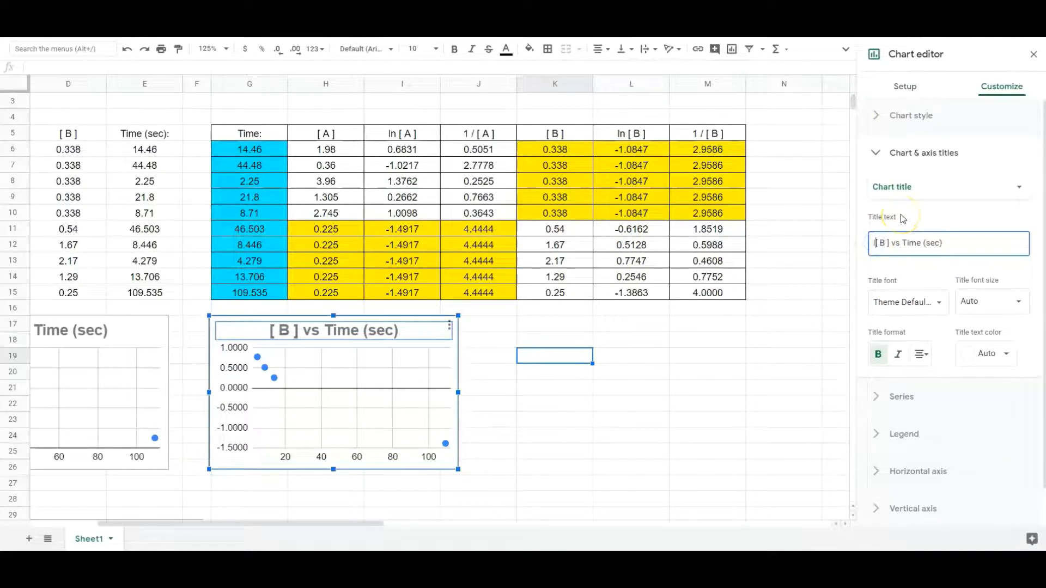
type("ln")
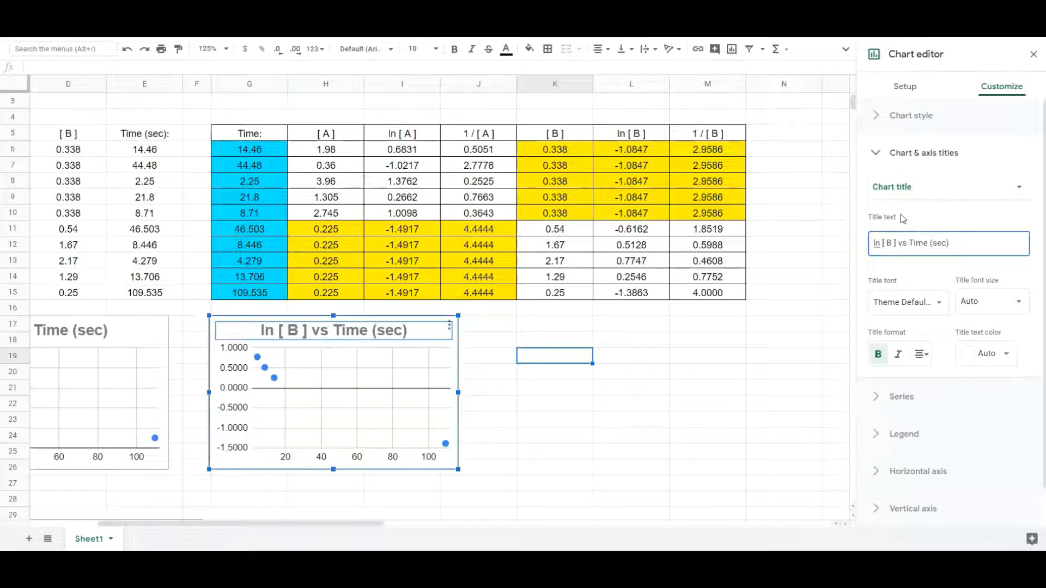
left_click(695, 354)
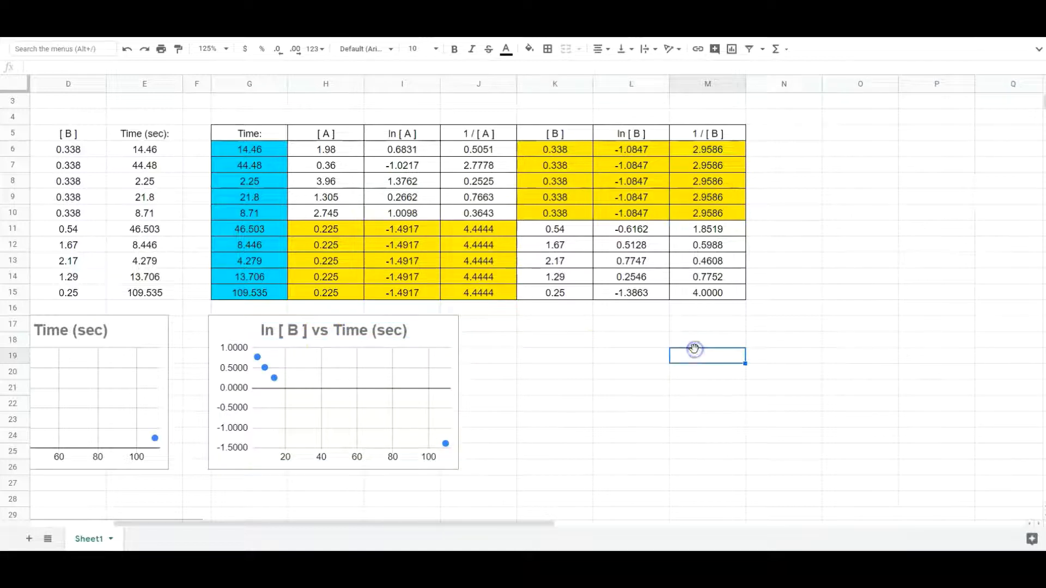
- Paste another copy of the [ B ] vs Time (sec) chart at cell K17 and align it level with the ln [ B ] chart
right_click(523, 333)
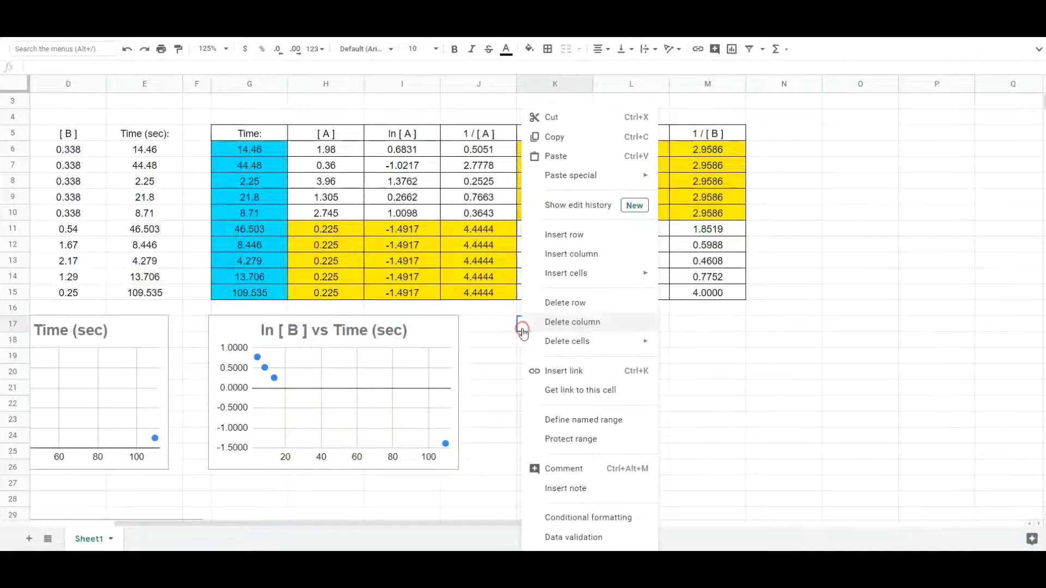
left_click(550, 156)
left_click(611, 336)
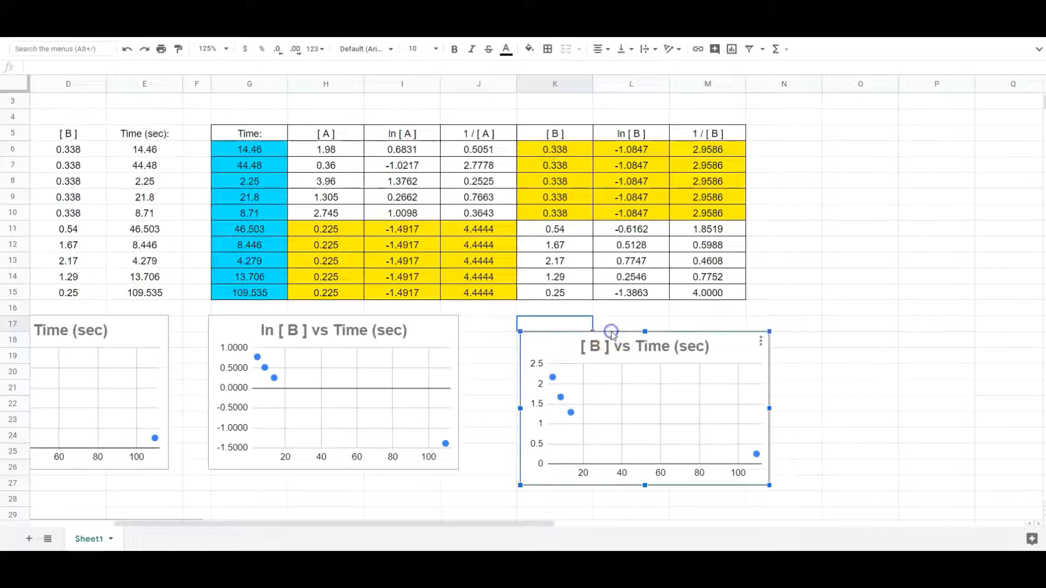
left_click_drag(615, 334, 604, 315)
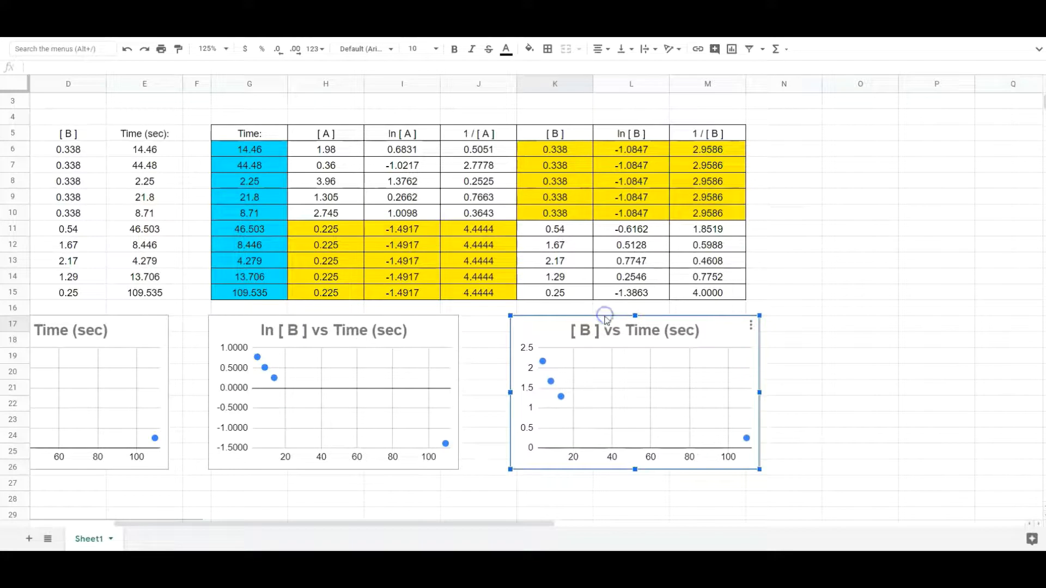
- Retitle the newly pasted chart "1 / [ B ] vs Time (sec)"
left_click(750, 328)
left_click(720, 343)
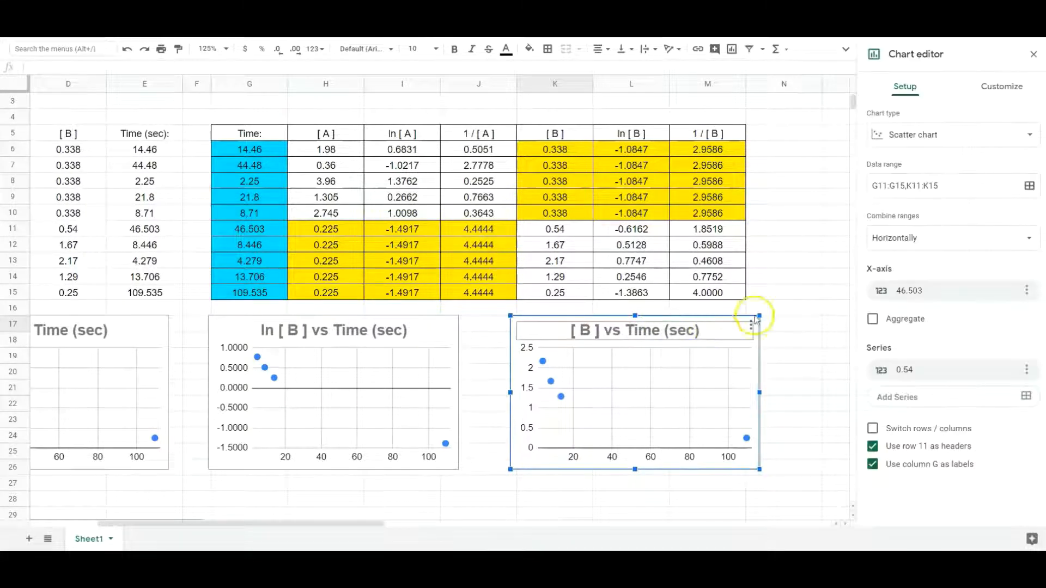
left_click(575, 330)
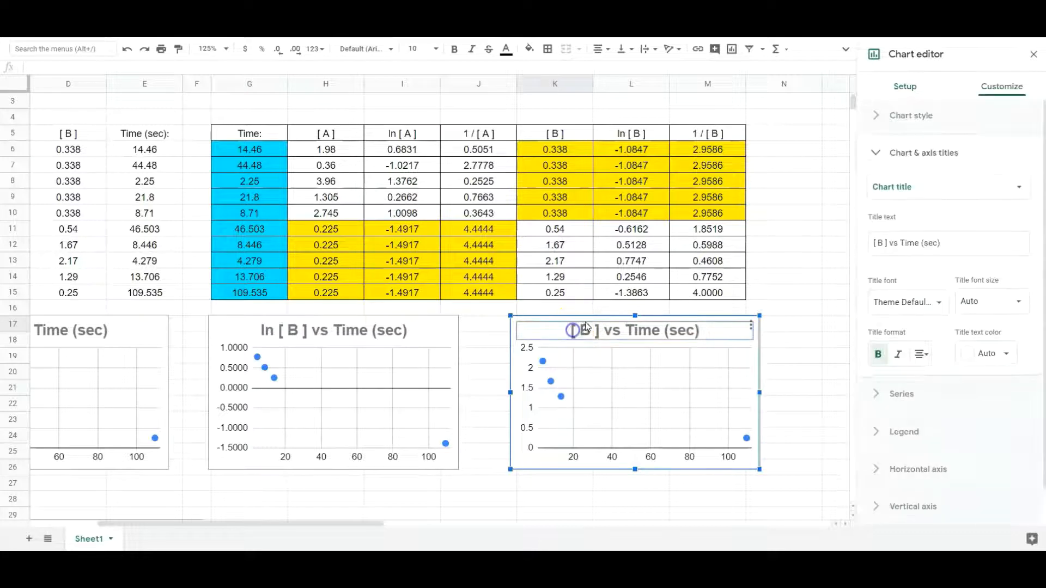
left_click(873, 244)
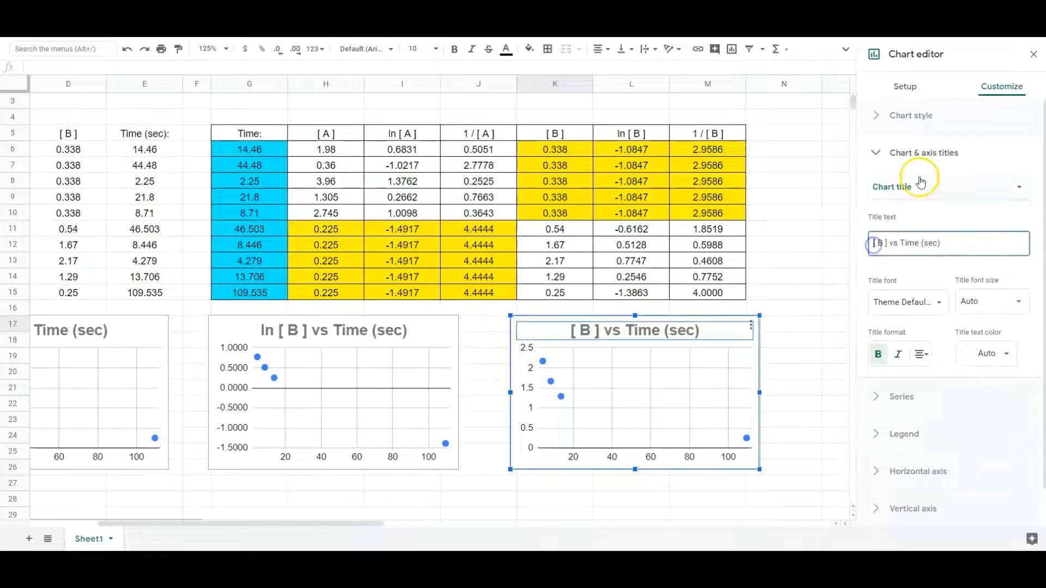
type("1 /")
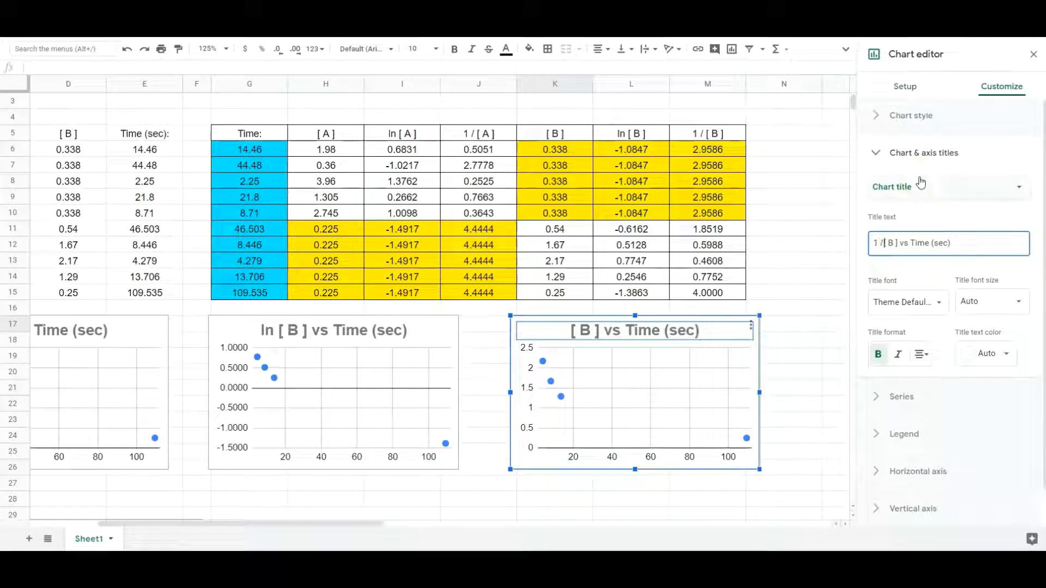
- Change the 1 / [ B ] chart's data range to G11:G15,M11:M15 and close the chart editor
left_click(905, 85)
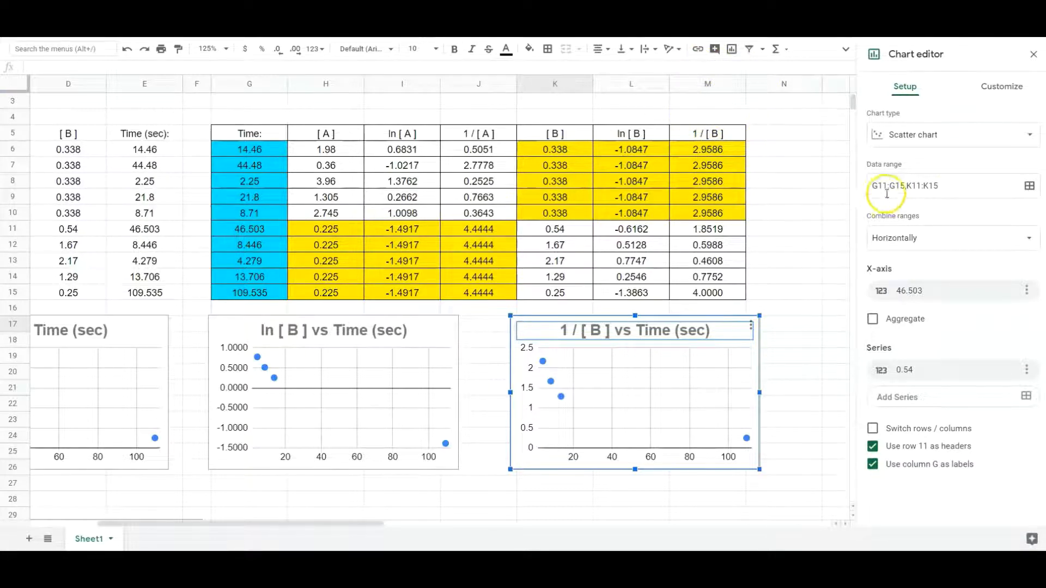
left_click(911, 185)
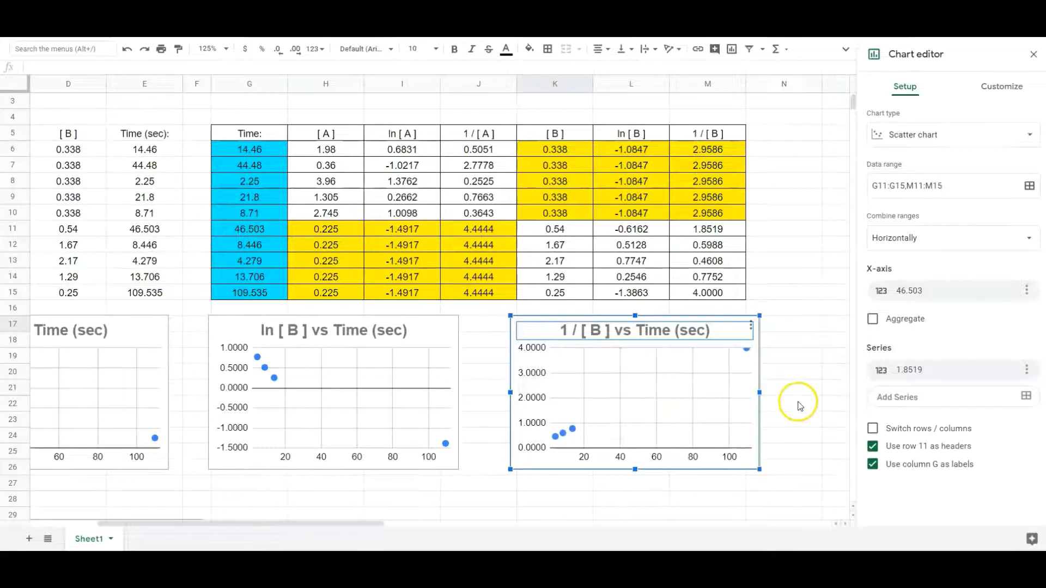
scroll(799, 405, "down", 2)
scroll(800, 406, "down", 2)
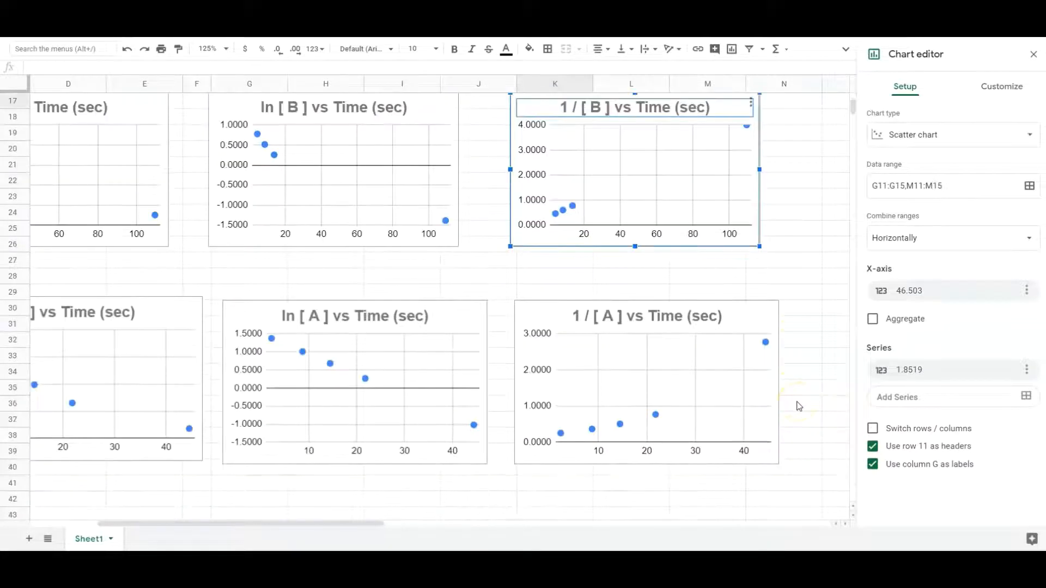
scroll(751, 460, "up", 1)
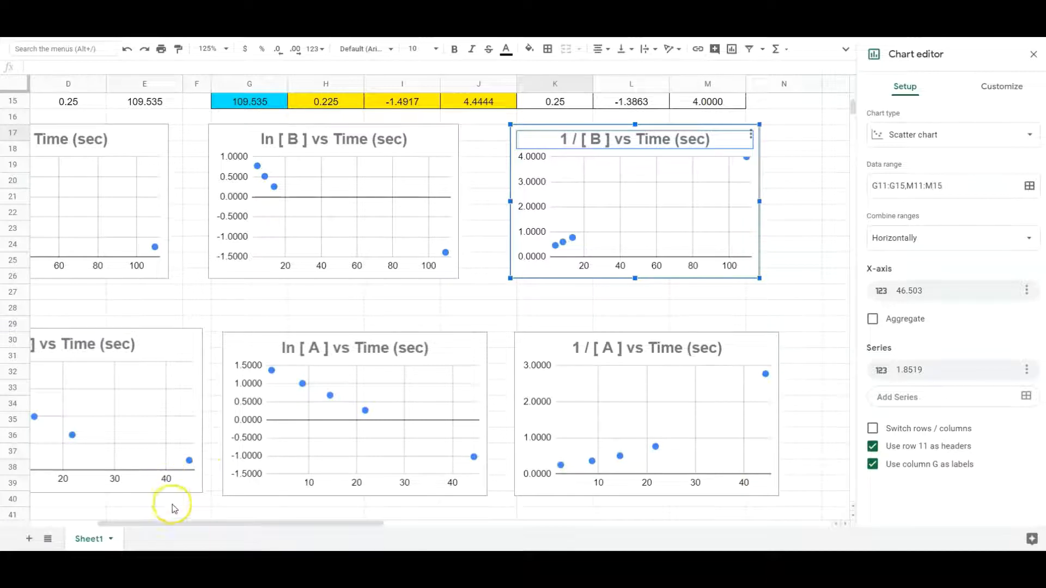
left_click_drag(198, 524, 154, 523)
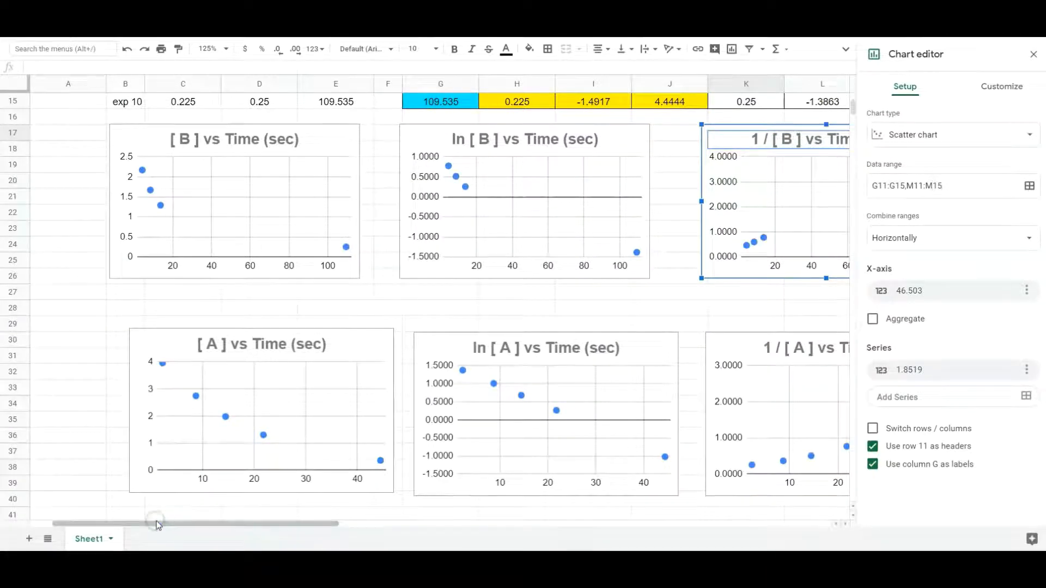
left_click(1038, 55)
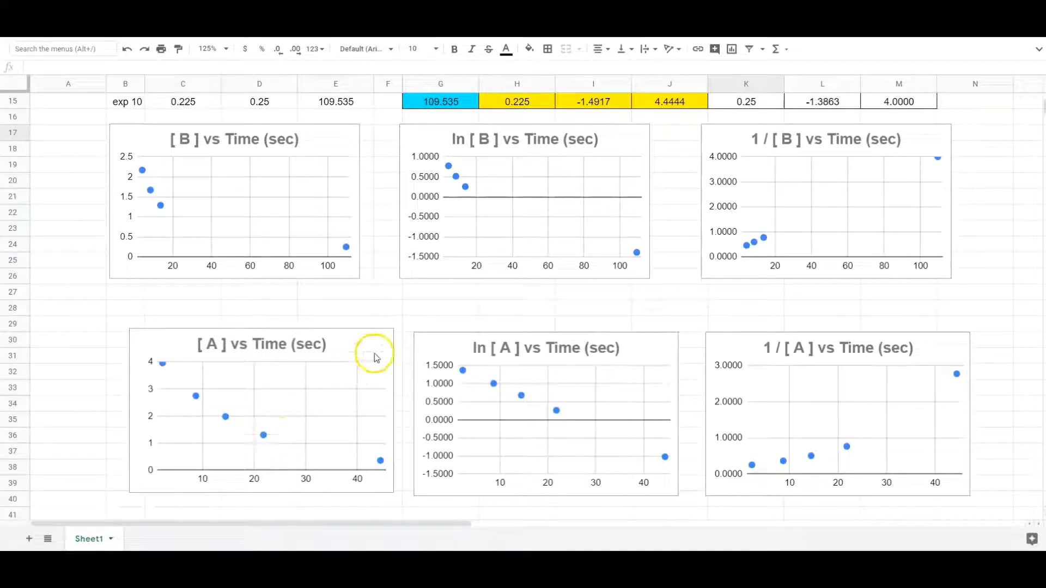
- Move the [ A ] vs Time (sec) chart to its own sheet
left_click(351, 345)
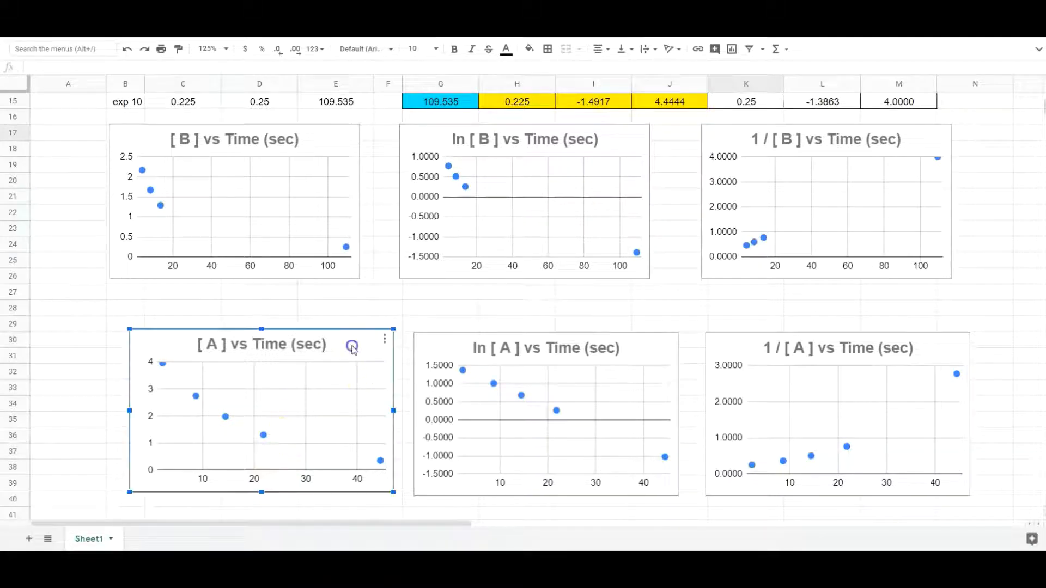
left_click(386, 339)
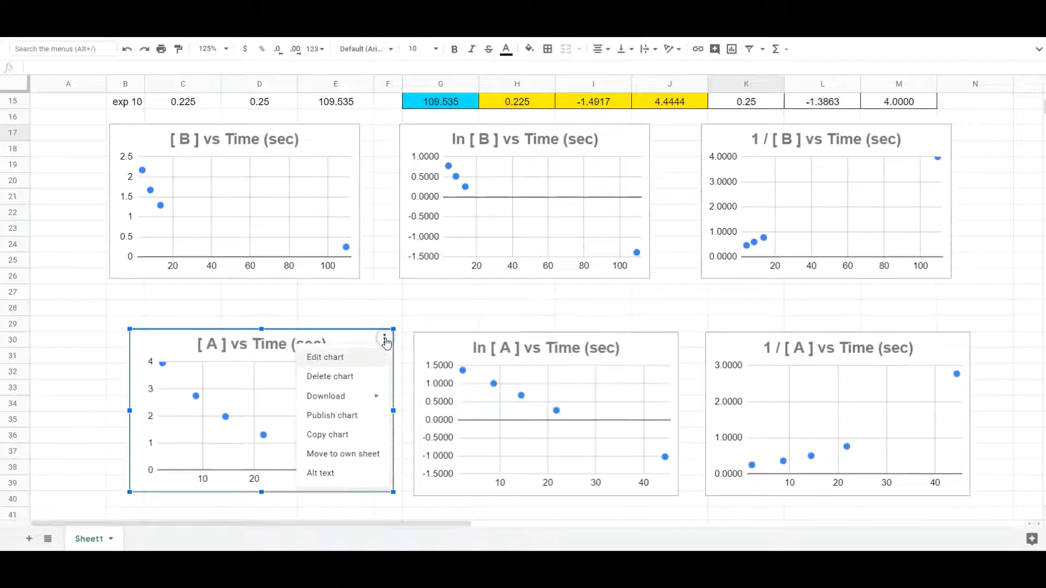
left_click(342, 455)
mouse_move(39, 127)
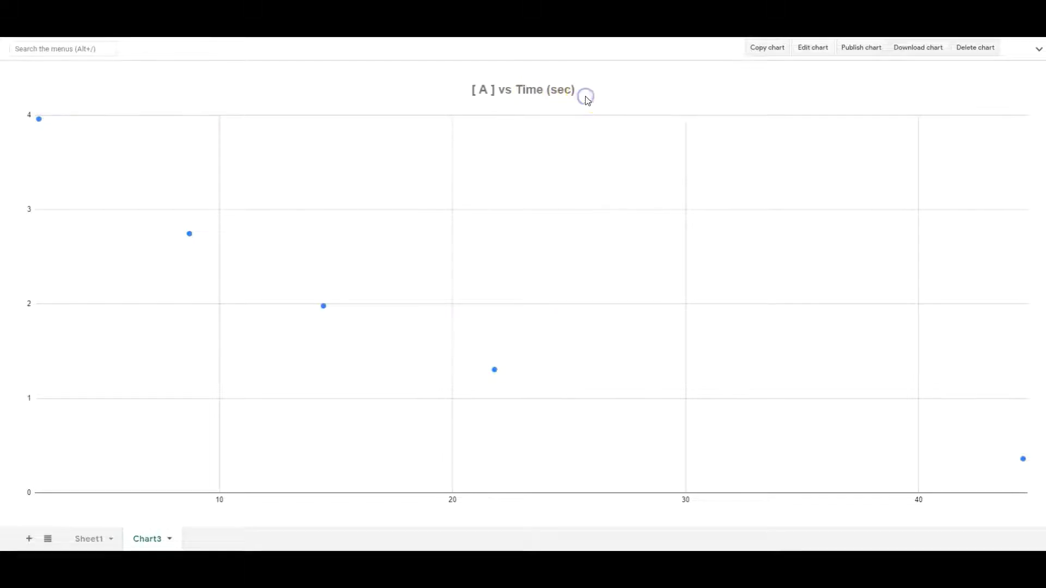
- Set the [ A ] vs Time (sec) chart's title font size to 30 and close the chart editor
left_click(814, 48)
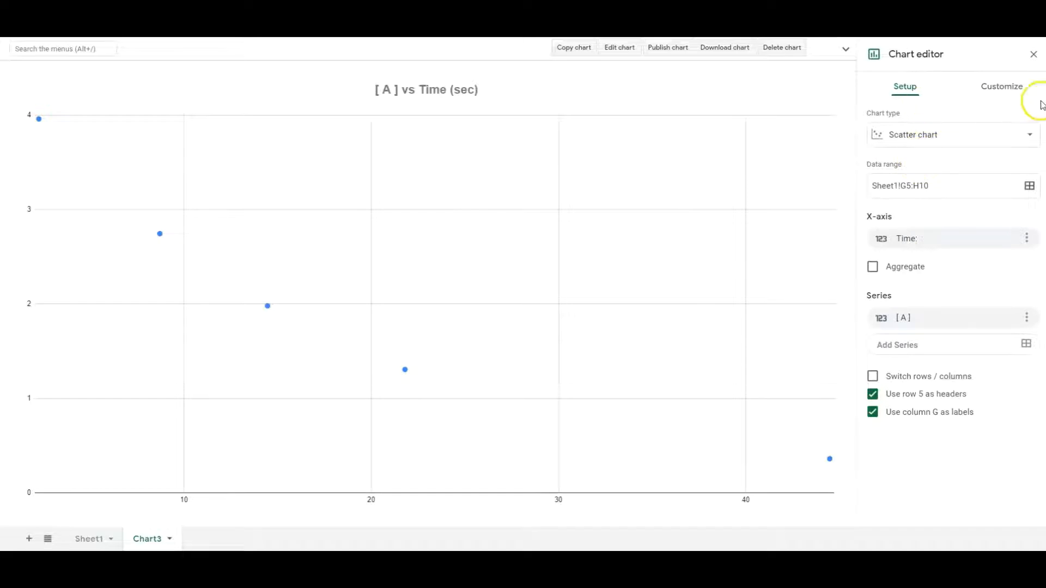
left_click(1002, 90)
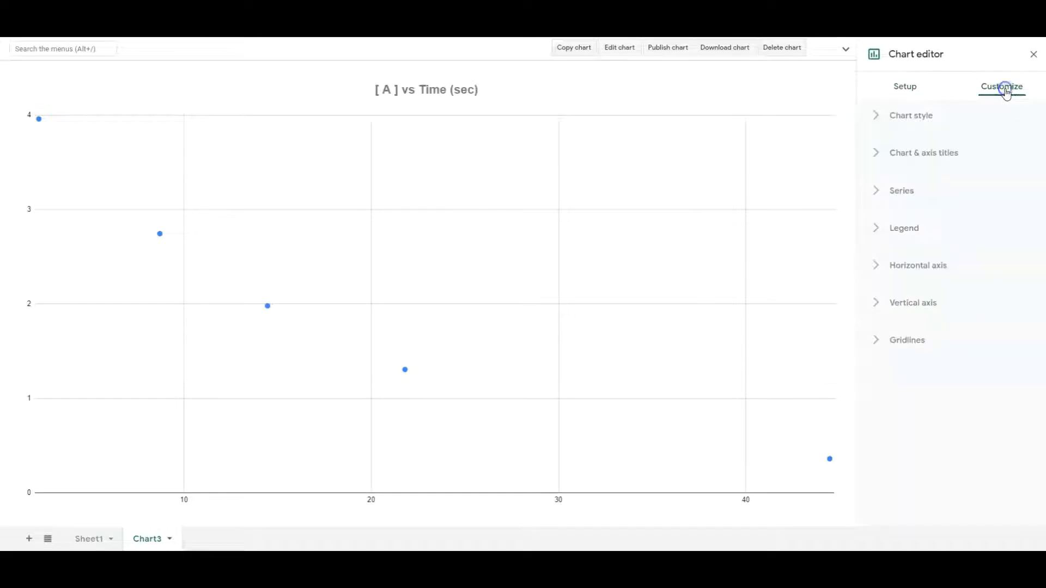
left_click(958, 152)
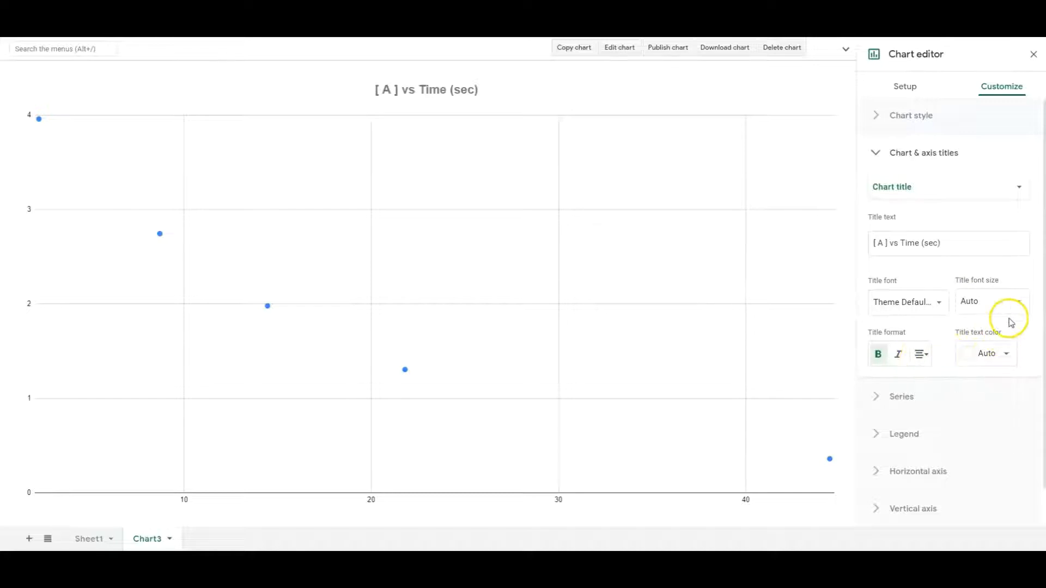
left_click(1017, 304)
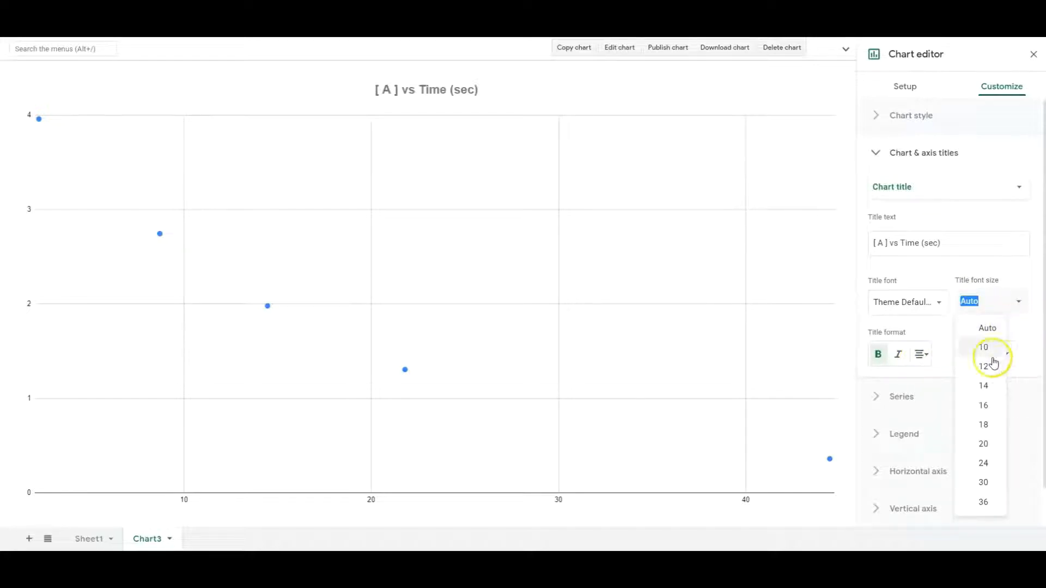
left_click(983, 445)
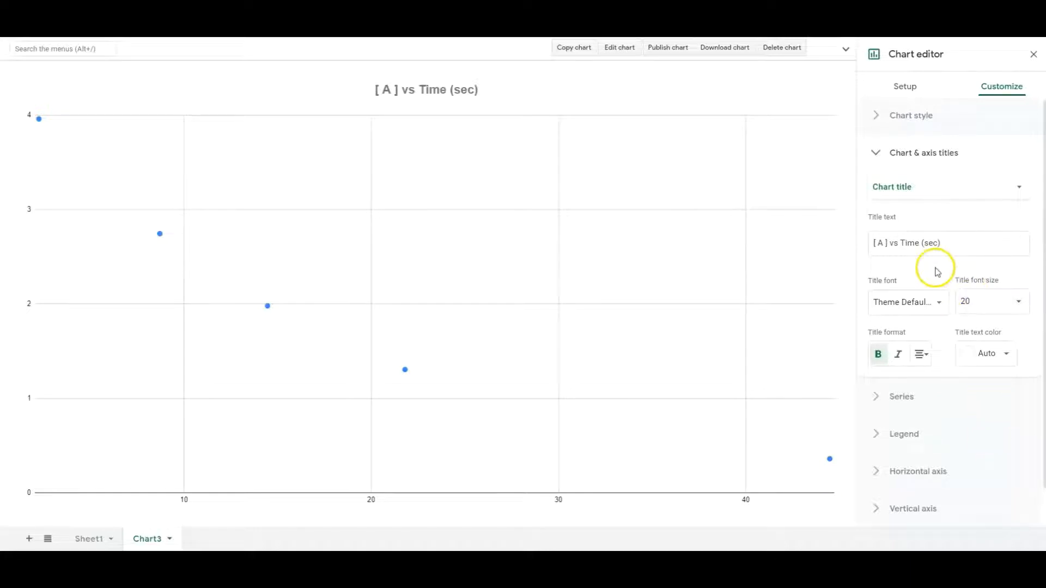
left_click(1018, 303)
left_click(1001, 483)
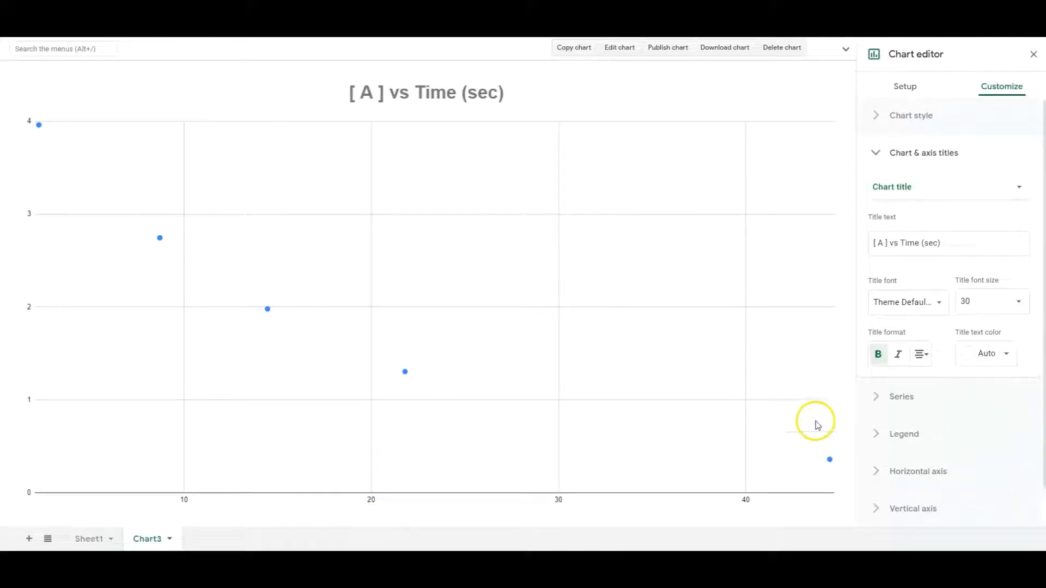
left_click(1034, 54)
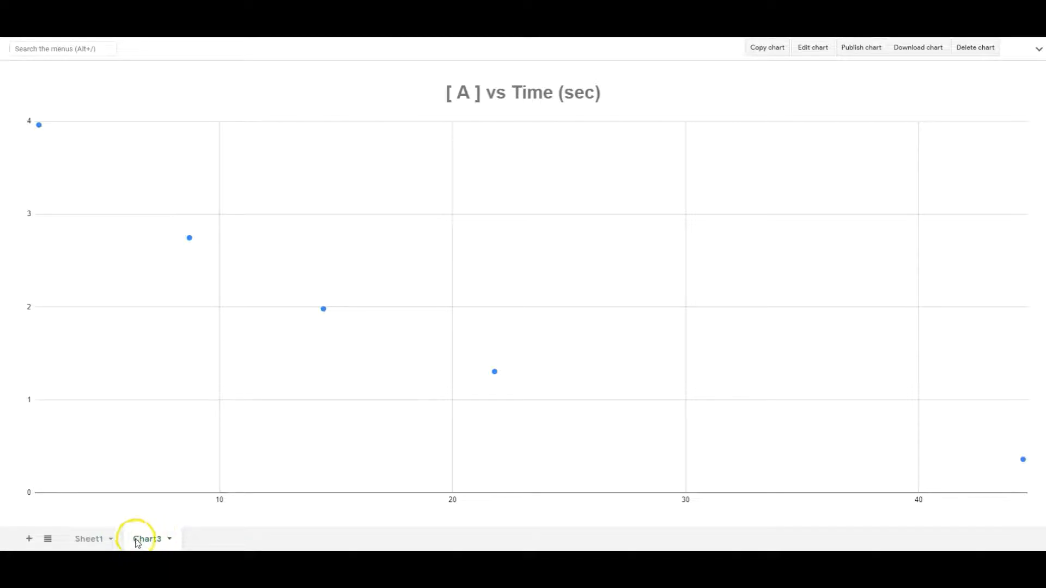
- Return to Sheet1 and move the ln [ A ] vs Time (sec) chart to its own sheet
left_click(92, 540)
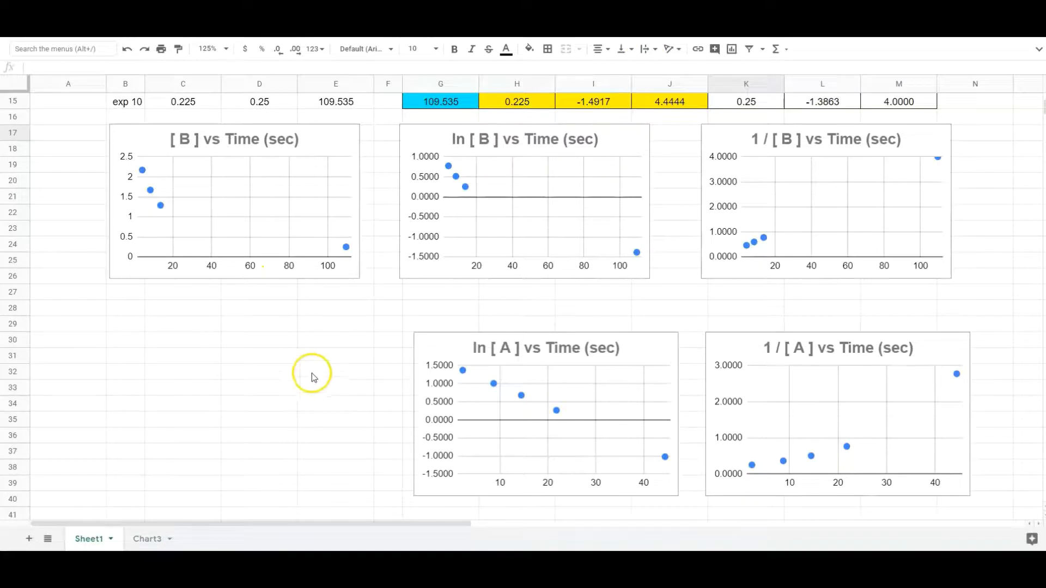
left_click(648, 355)
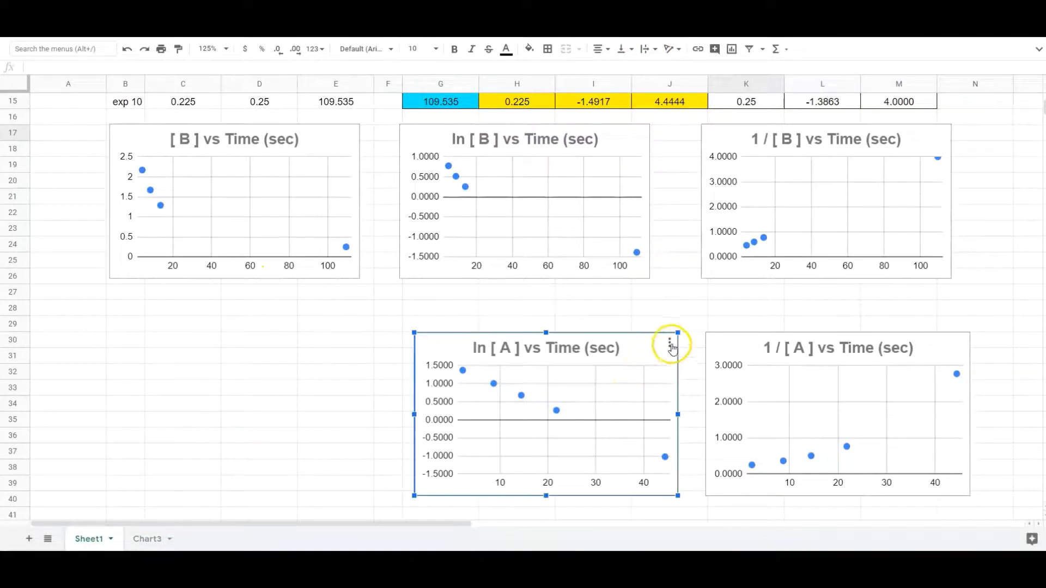
left_click(669, 343)
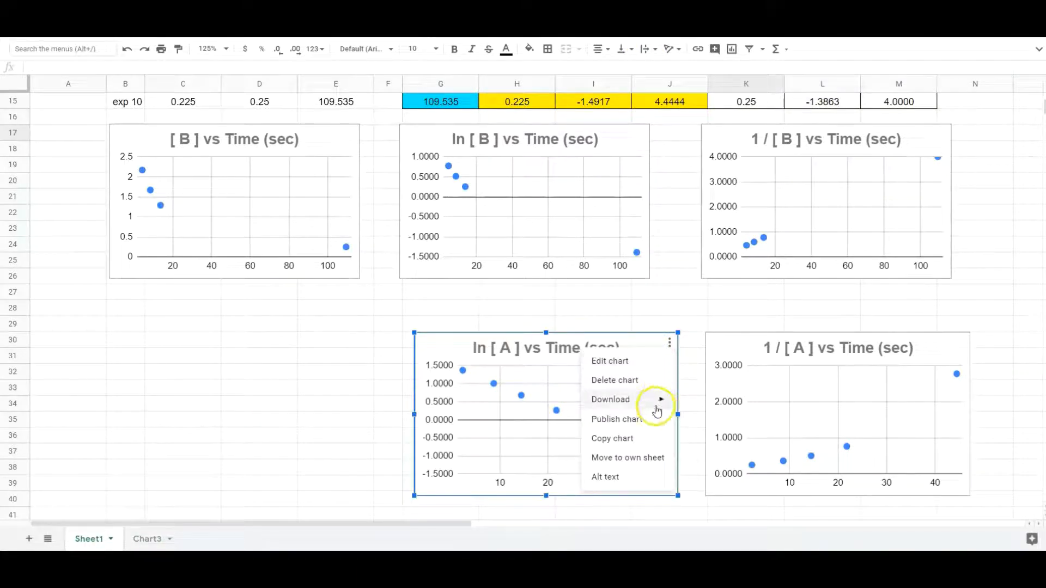
left_click(624, 460)
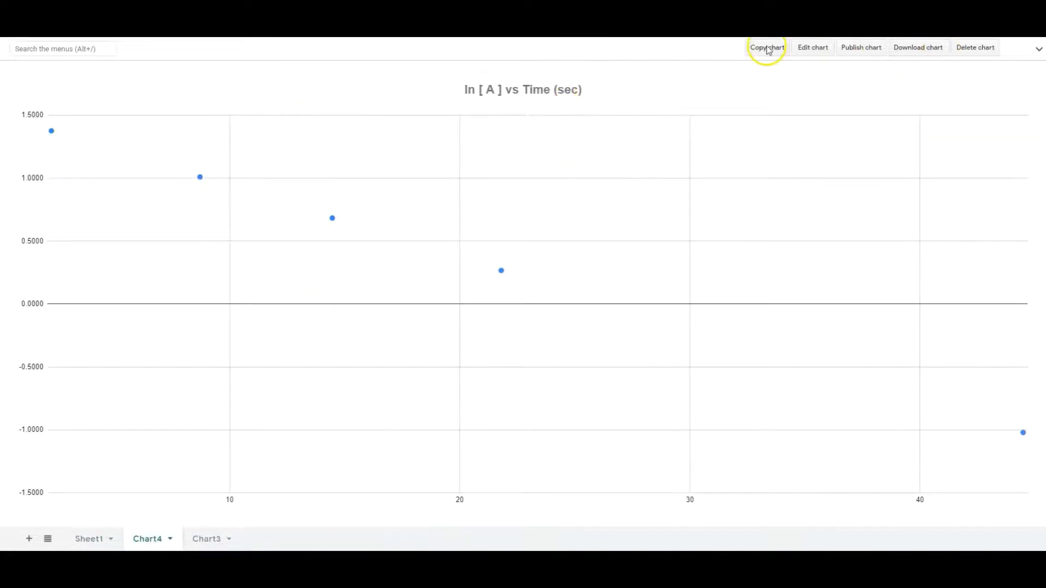
- Set the ln [ A ] vs Time (sec) chart's title font size to 30
left_click(810, 48)
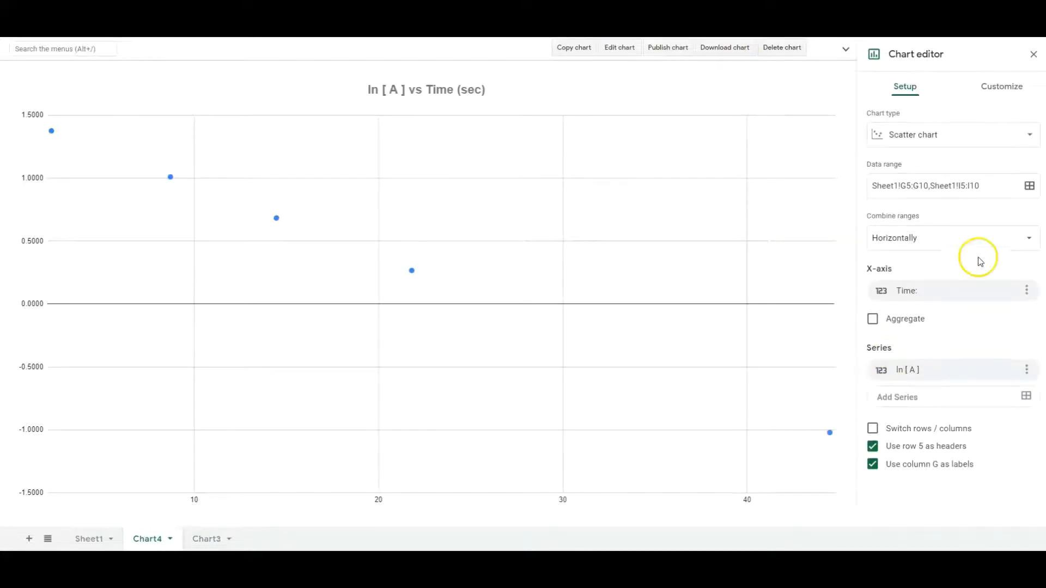
left_click(1007, 87)
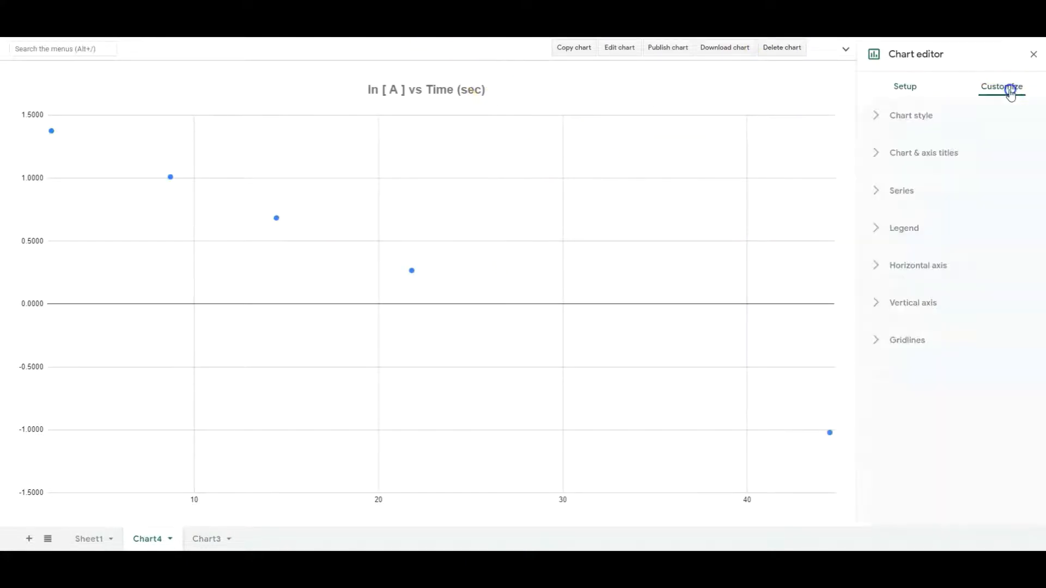
left_click(928, 150)
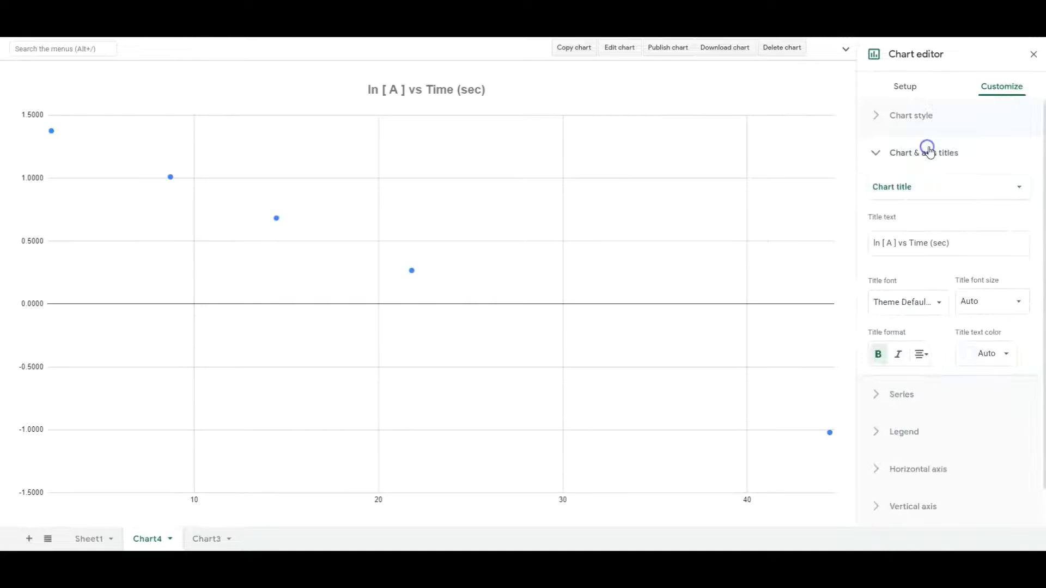
left_click(1016, 303)
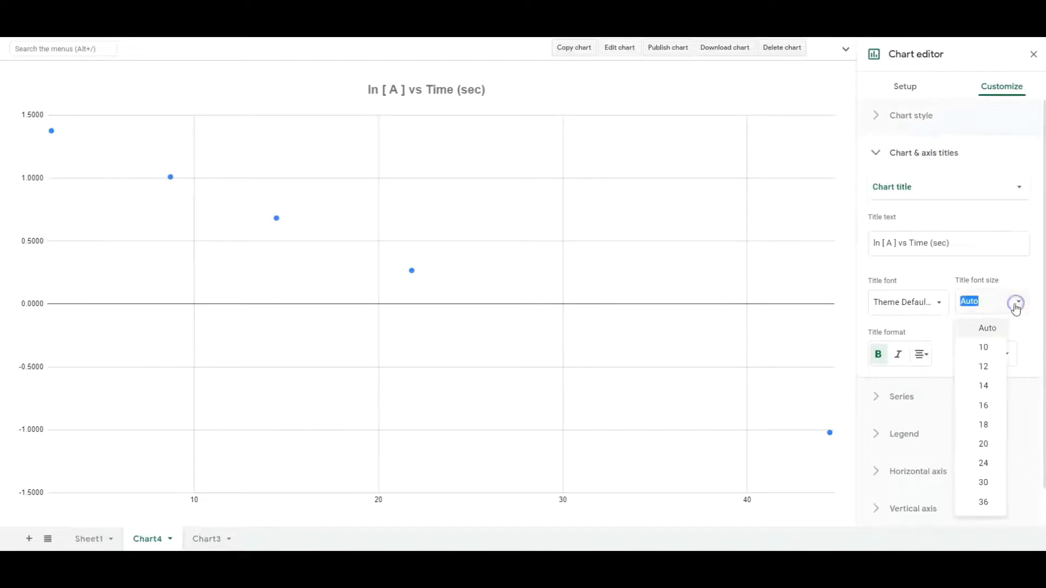
left_click(986, 482)
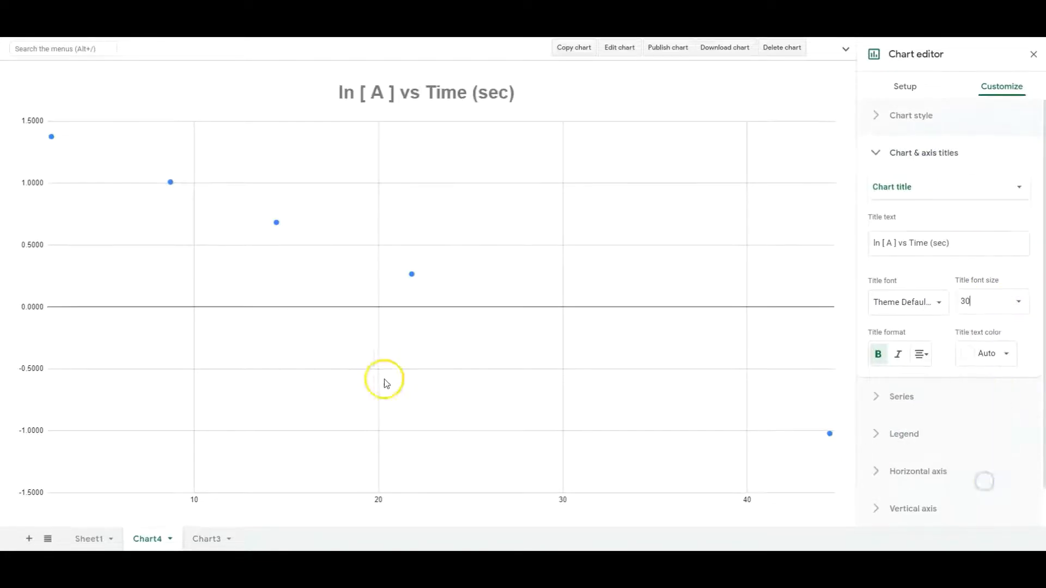
- Check the [ A ] and ln [ A ] charts on their separate sheets and return to Sheet1
left_click(208, 541)
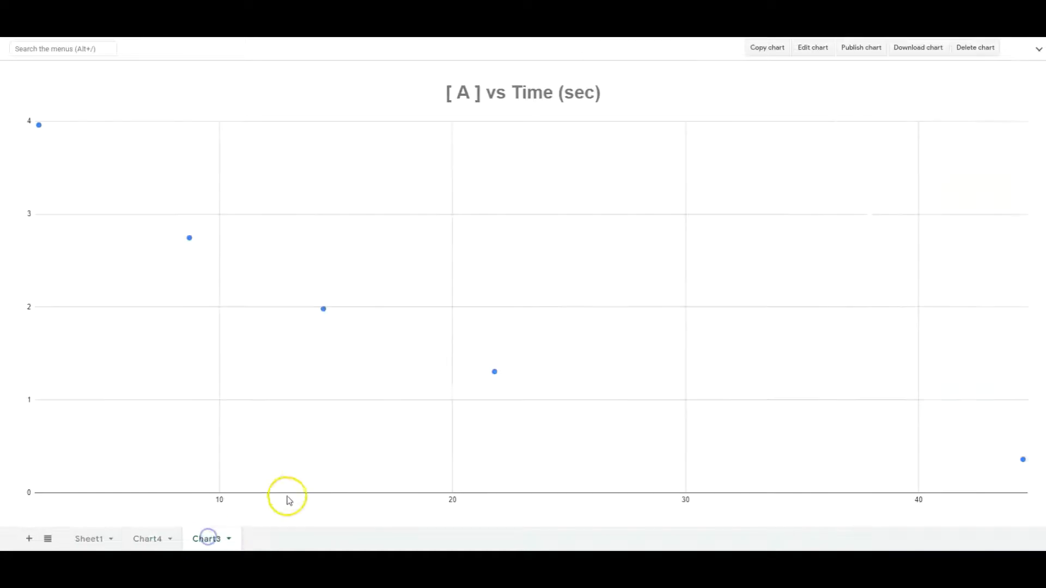
left_click(147, 541)
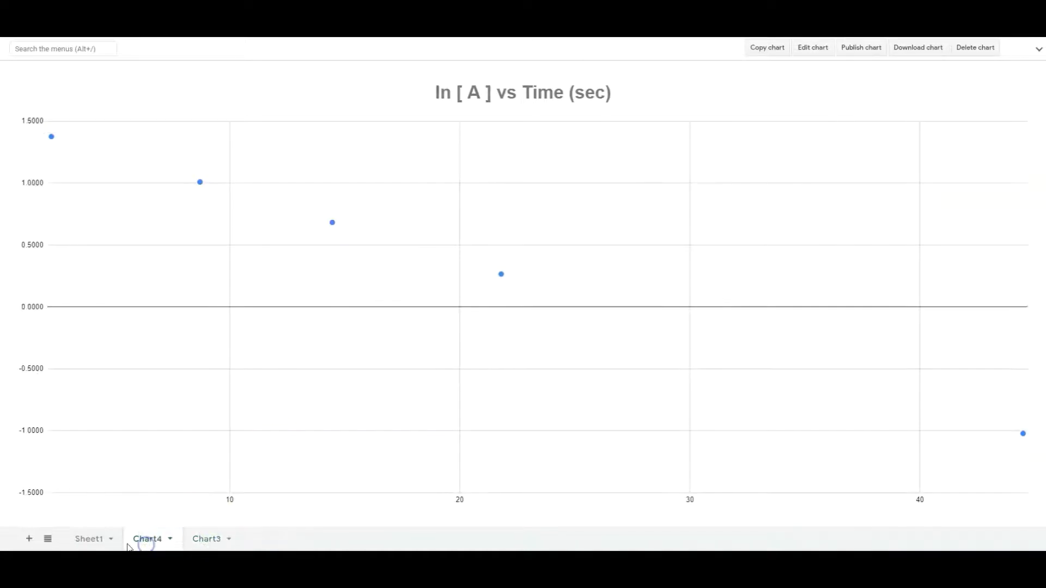
left_click(91, 541)
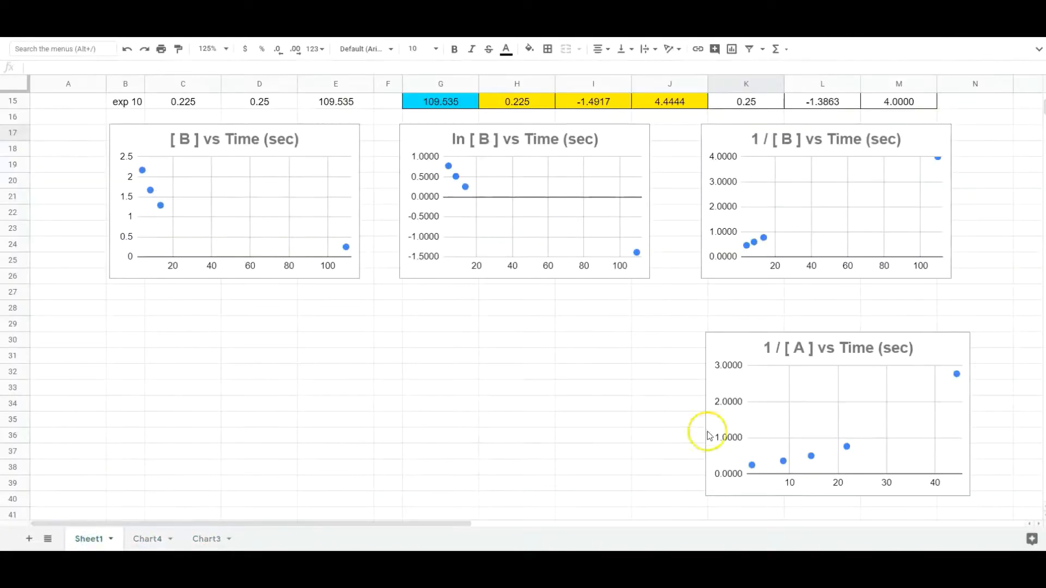
- Move the 1 / [ A ] vs Time (sec) chart to its own sheet
left_click(882, 384)
left_click(961, 343)
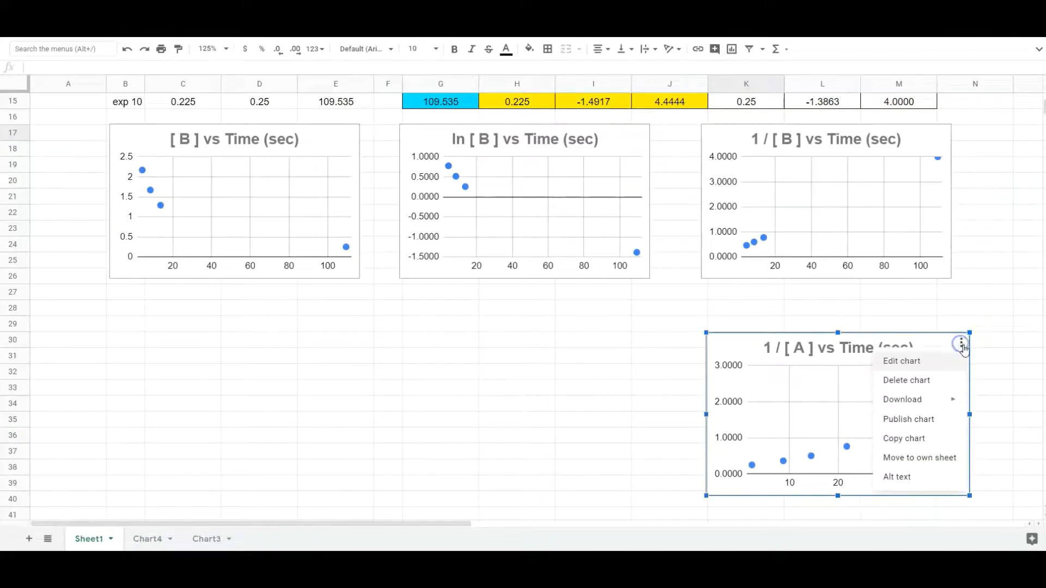
left_click(914, 458)
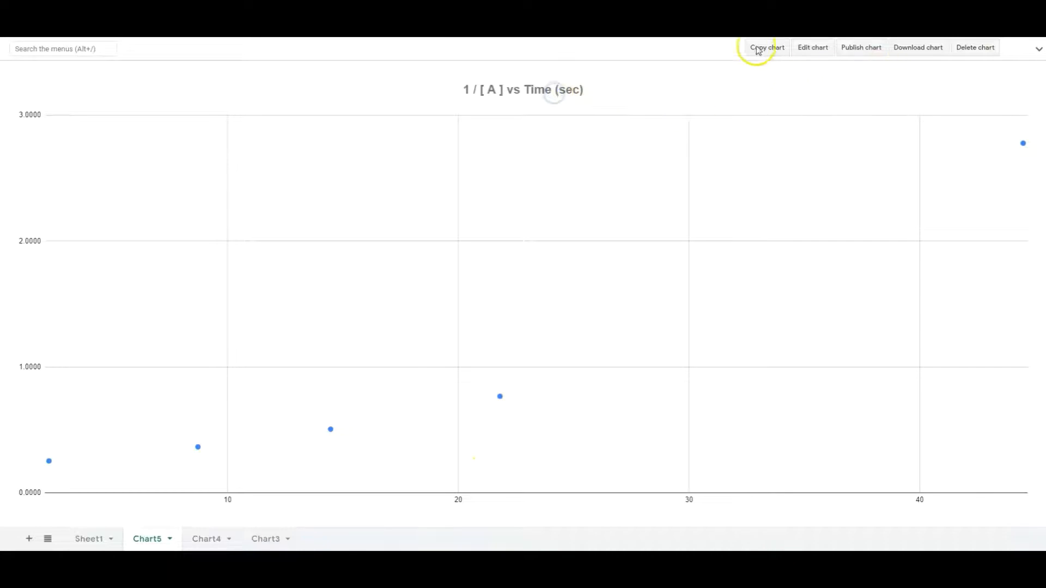
- Set the 1 / [ A ] vs Time (sec) chart's title font size to 30 and close the chart editor
left_click(817, 50)
left_click(1000, 86)
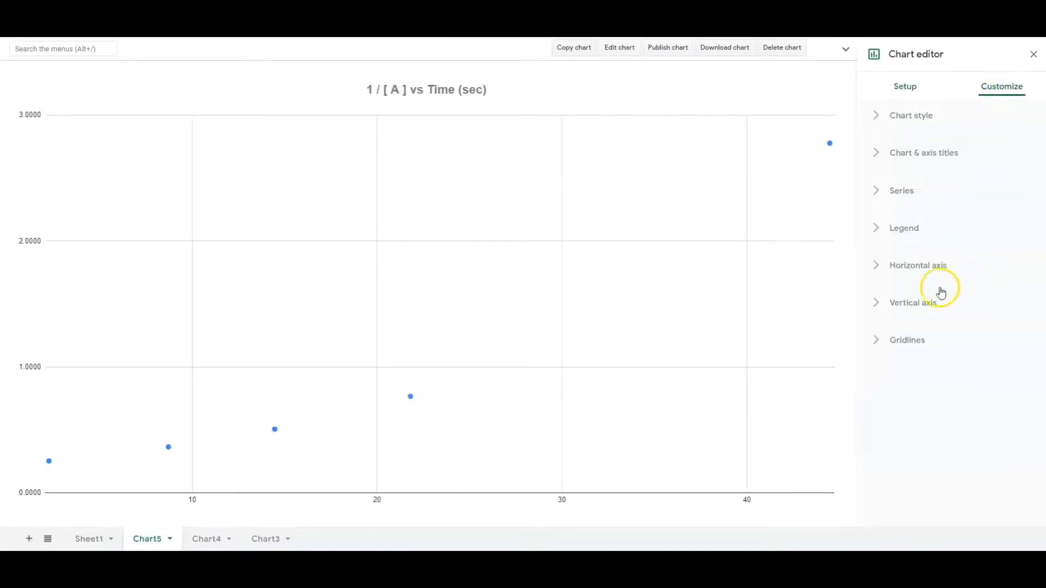
left_click(938, 150)
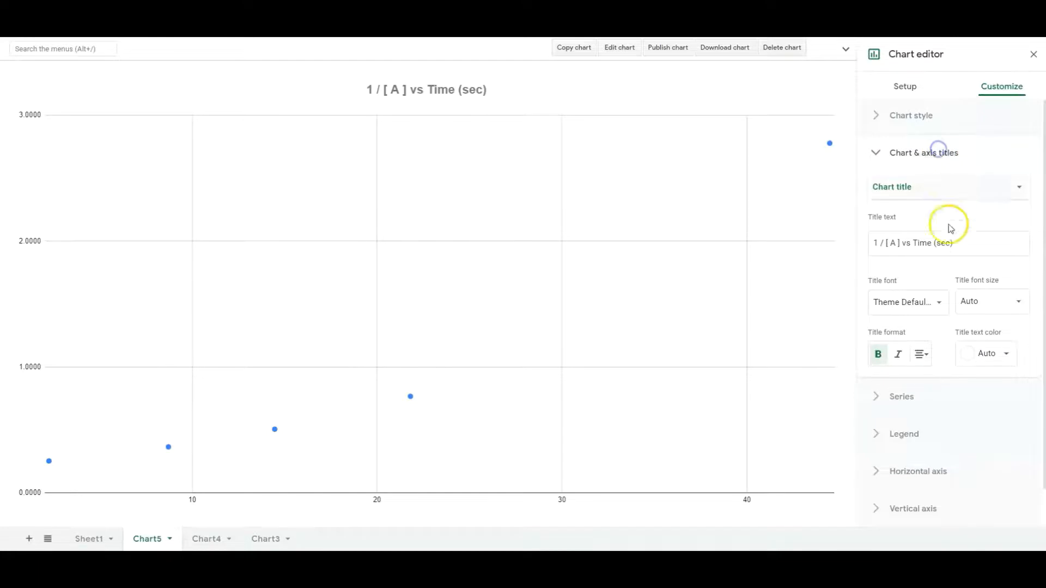
left_click(1015, 304)
left_click(987, 481)
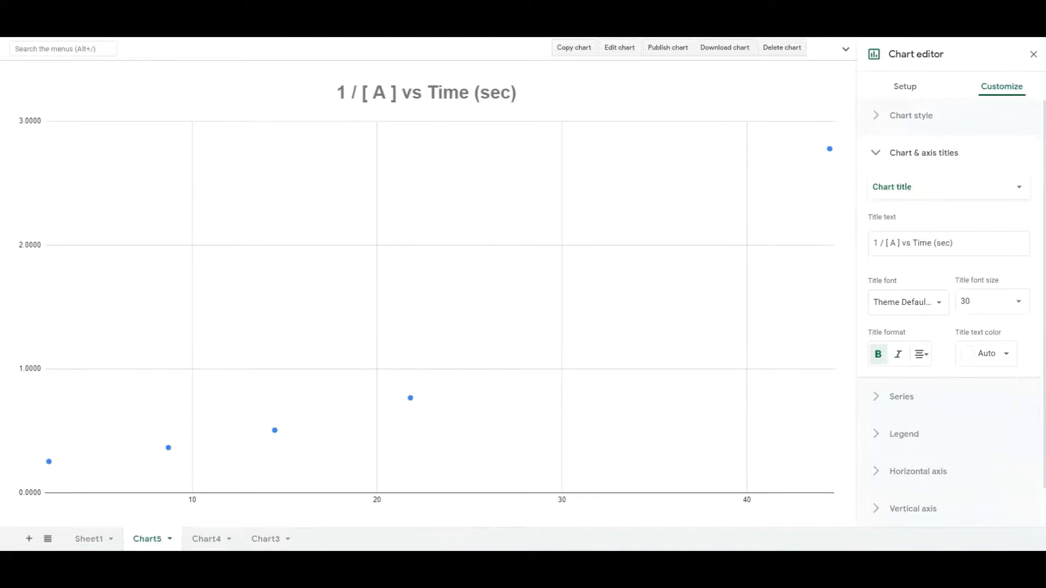
left_click(1033, 55)
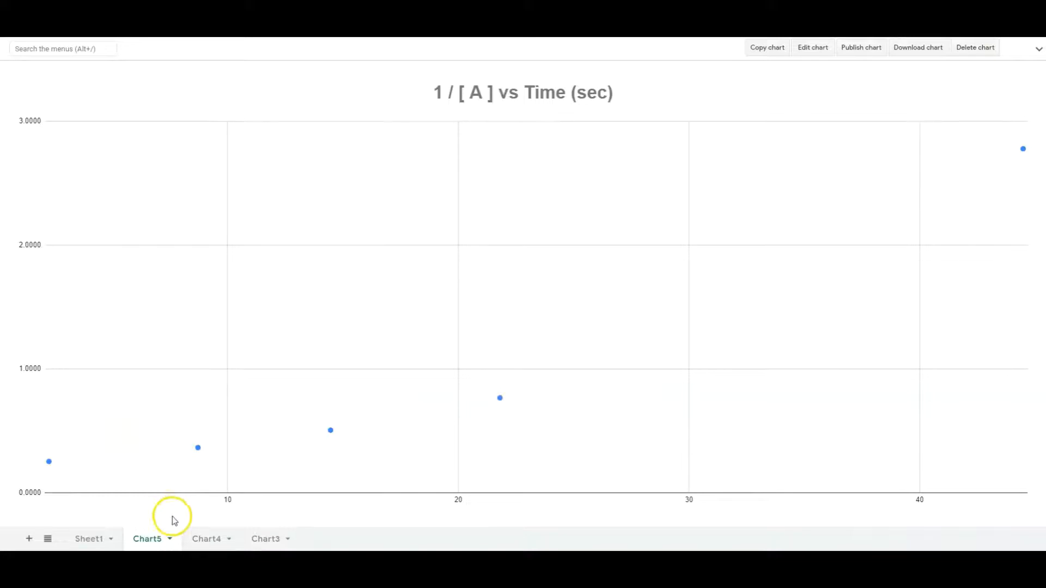
- Compare the ln [ A ] and [ A ] vs Time (sec) charts on their separate sheets and return to Sheet1
left_click(208, 539)
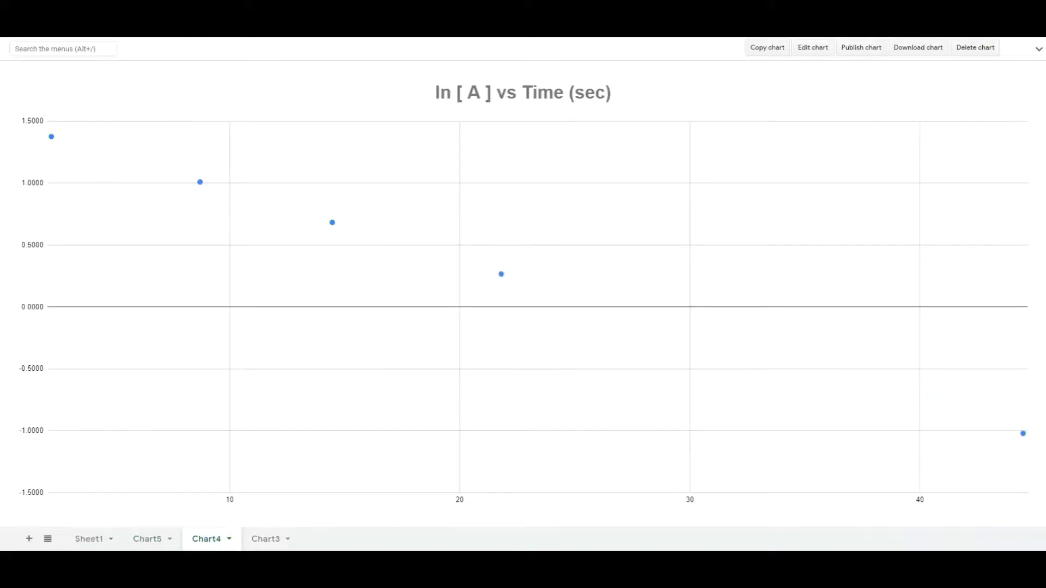
left_click(265, 541)
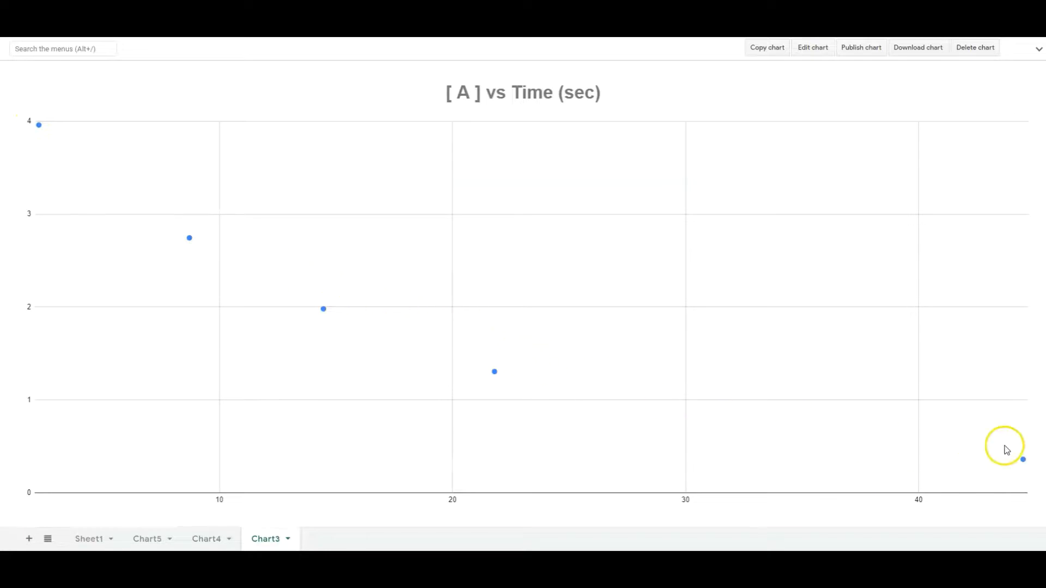
mouse_move(1028, 466)
left_click(92, 539)
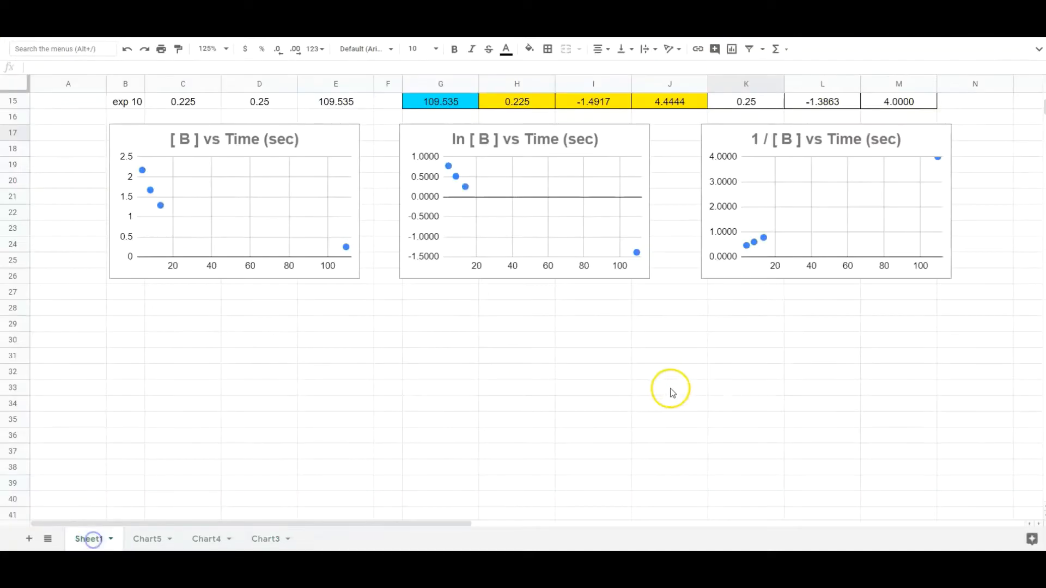
- Review the calculated table of time, A and B values and the three B charts on Sheet1
scroll(703, 398, "up", 5)
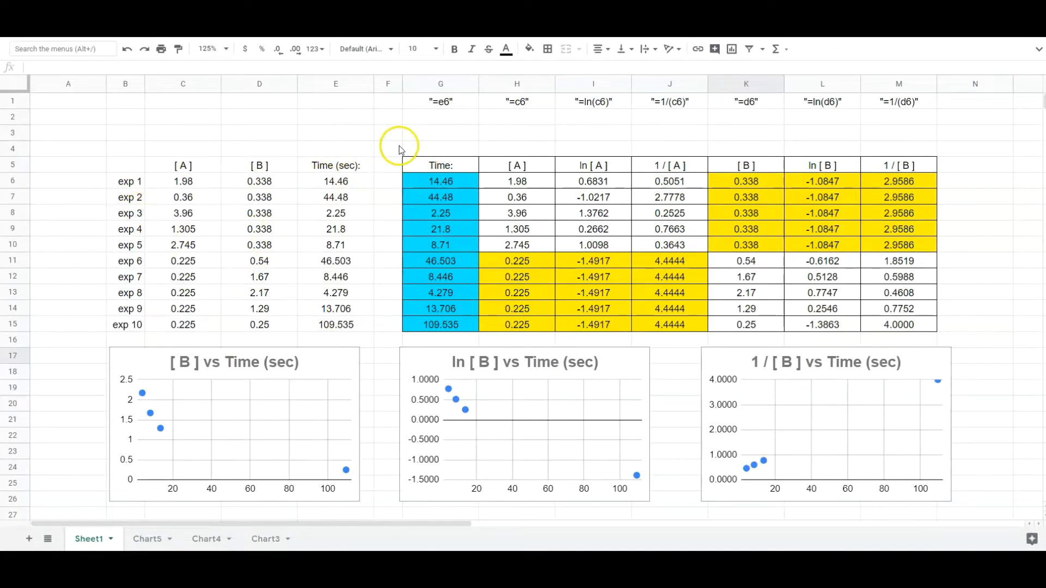
left_click_drag(395, 147, 950, 344)
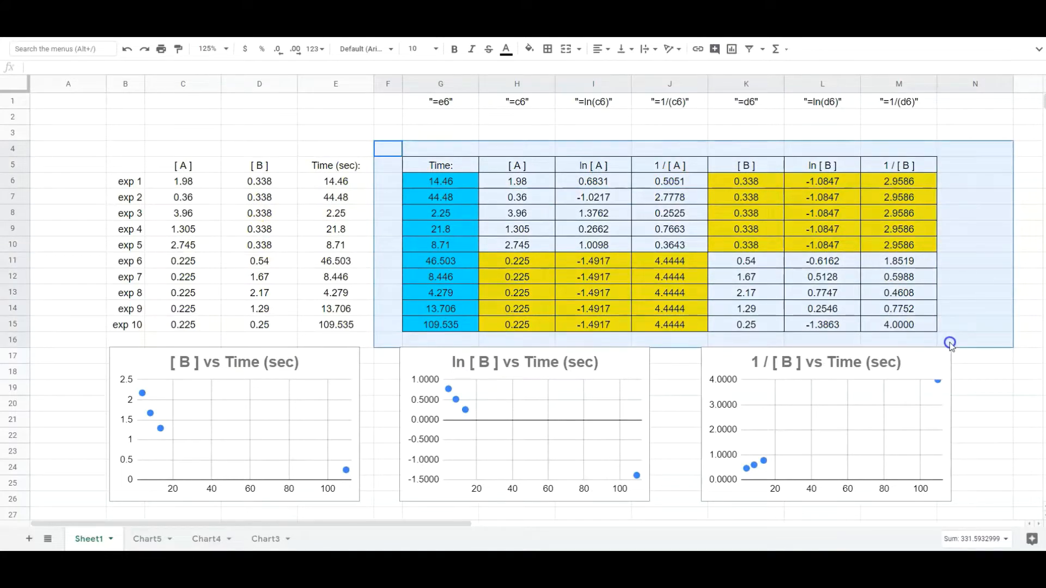
left_click(347, 147)
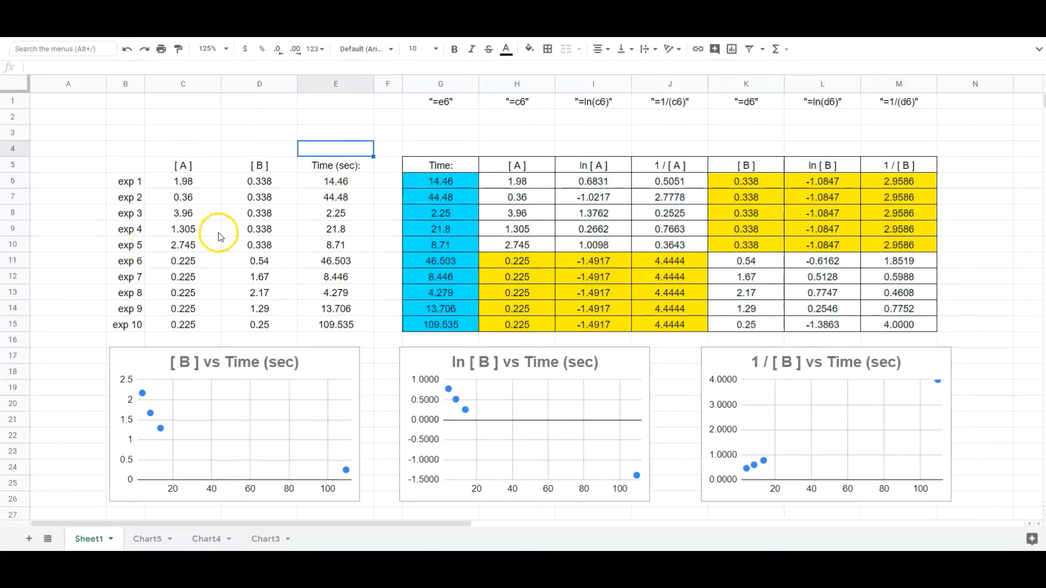
scroll(823, 268, "down", 5)
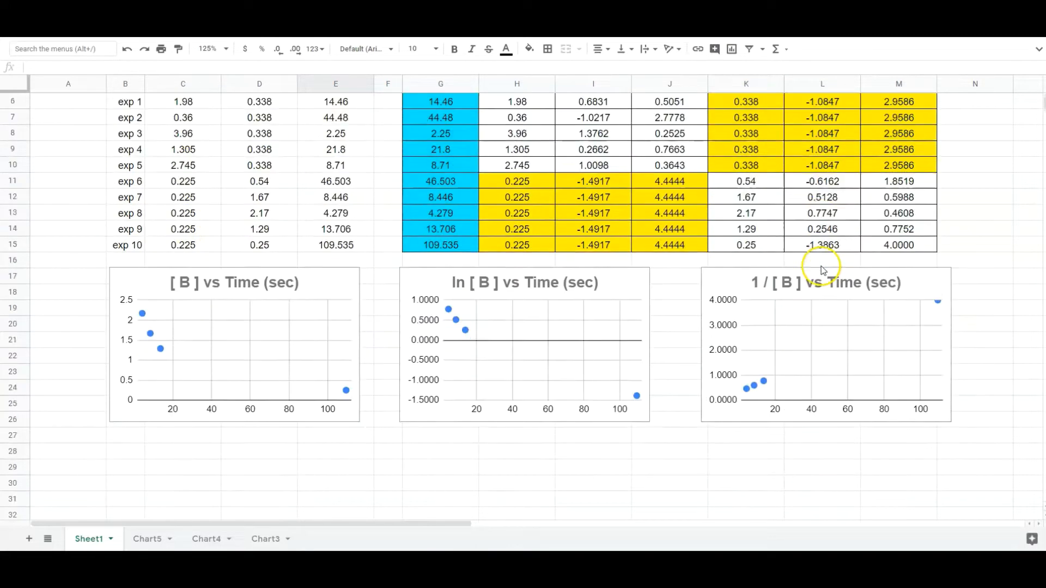
scroll(314, 305, "up", 5)
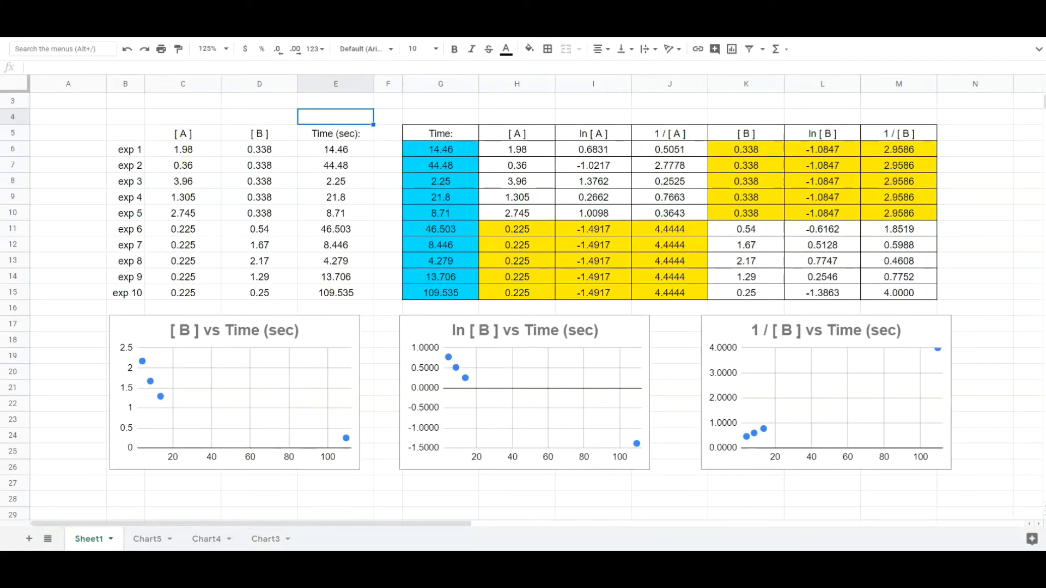
mouse_move(116, 561)
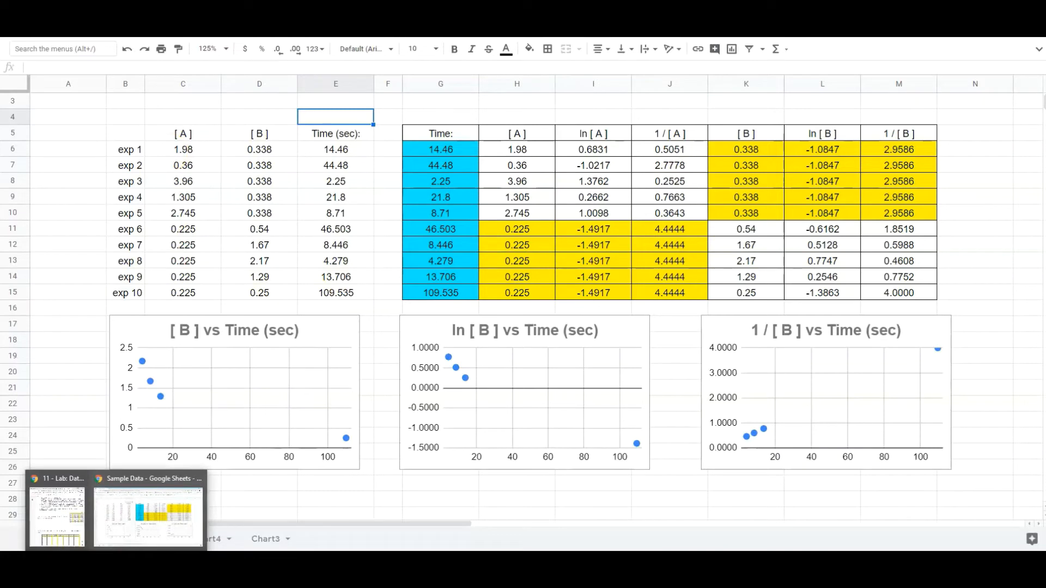